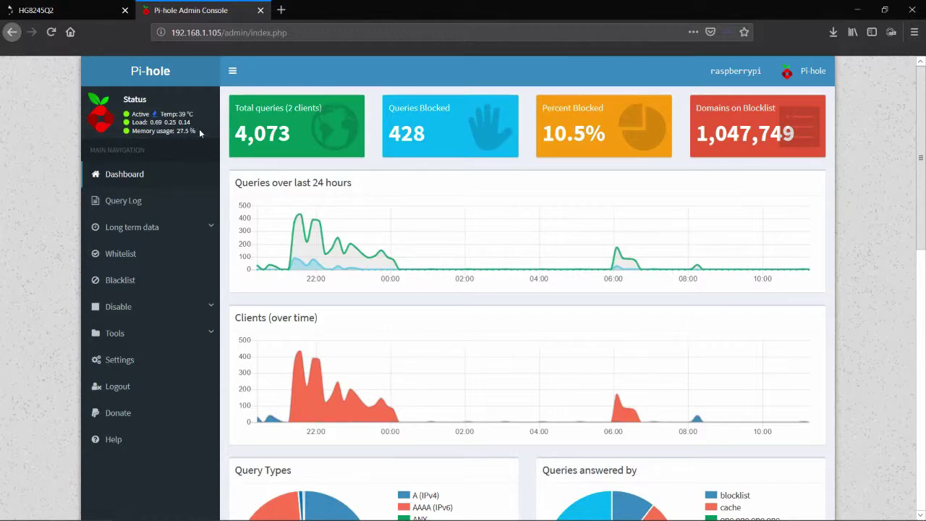
Step: Review the system status and query statistics on the Pi-hole dashboard
triple_click(197, 129)
left_click(123, 178)
mouse_move(334, 142)
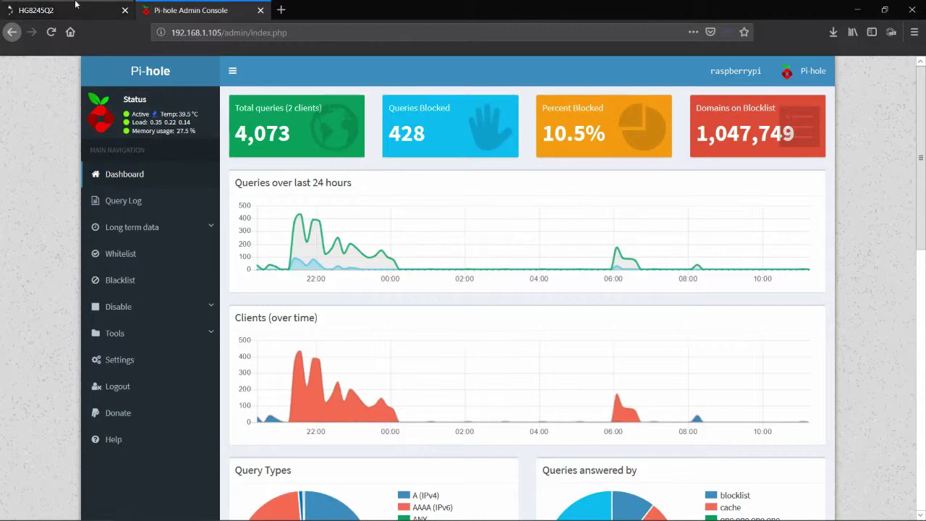
Step: Switch to the HG8245Q2 router page and open its LAN DHCP server configuration
left_click(43, 10)
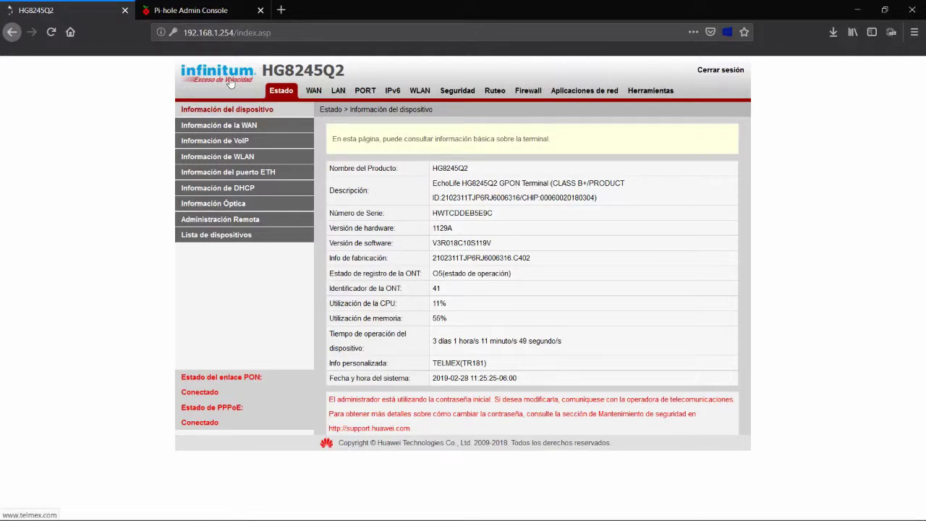
left_click(338, 92)
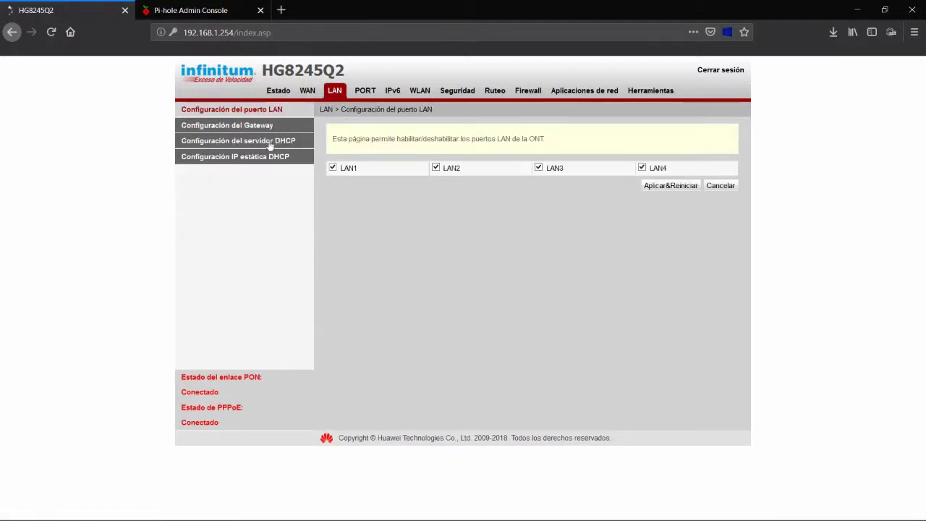
left_click(254, 143)
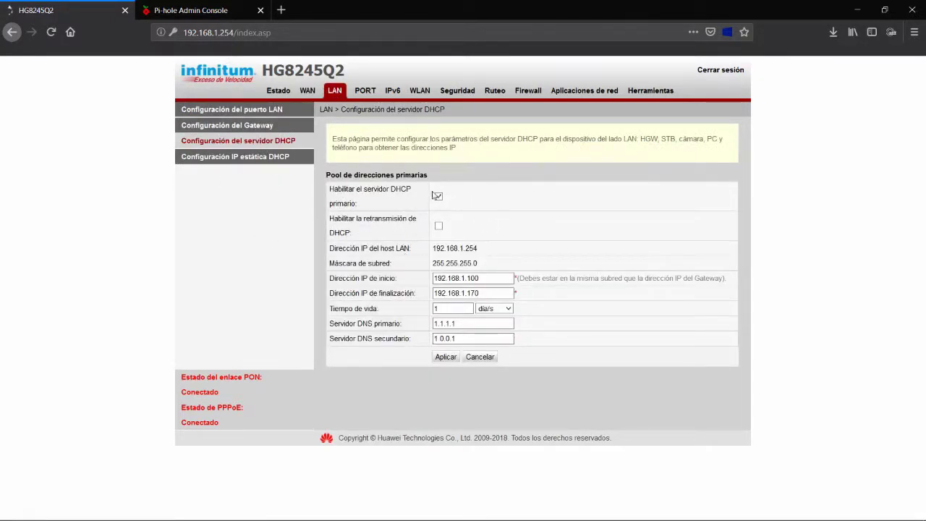
Step: Return to the Pi-hole Admin Console and open its settings
left_click(175, 10)
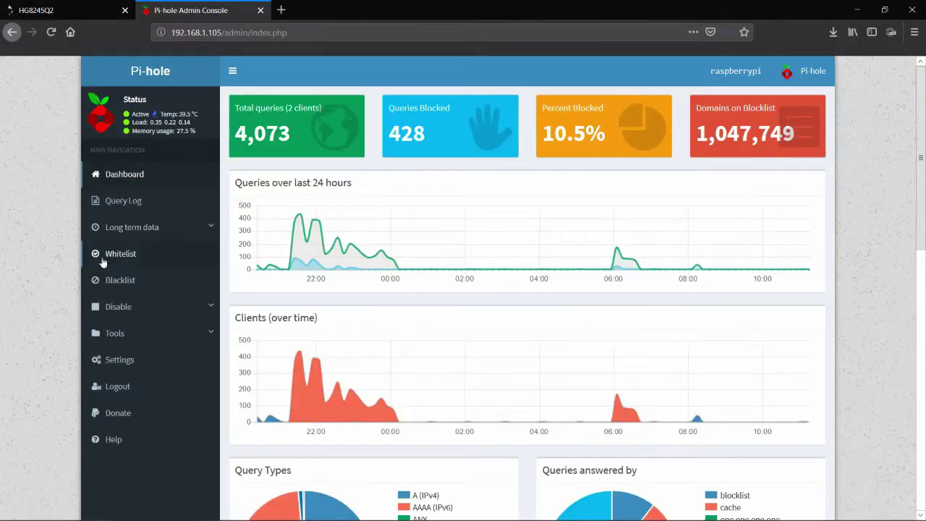
scroll(62, 367, "down", 1)
scroll(62, 367, "down", 2)
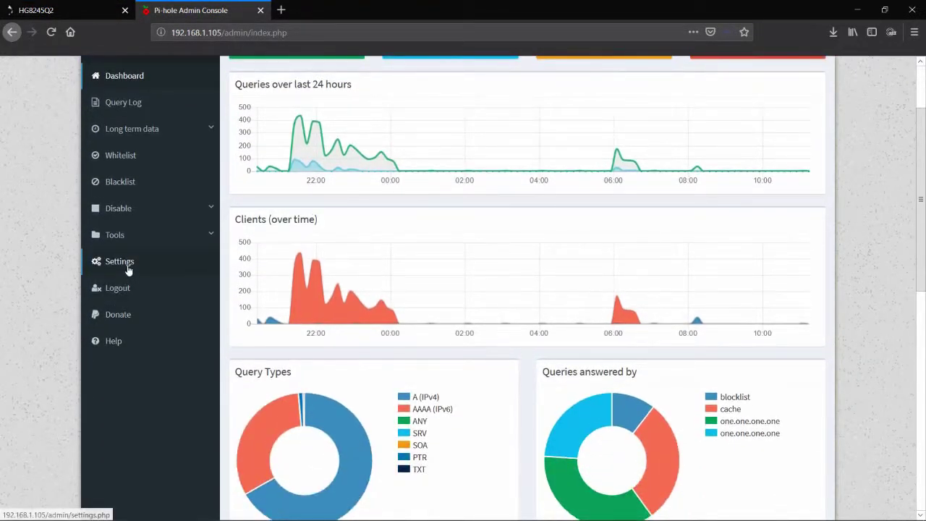
left_click(128, 272)
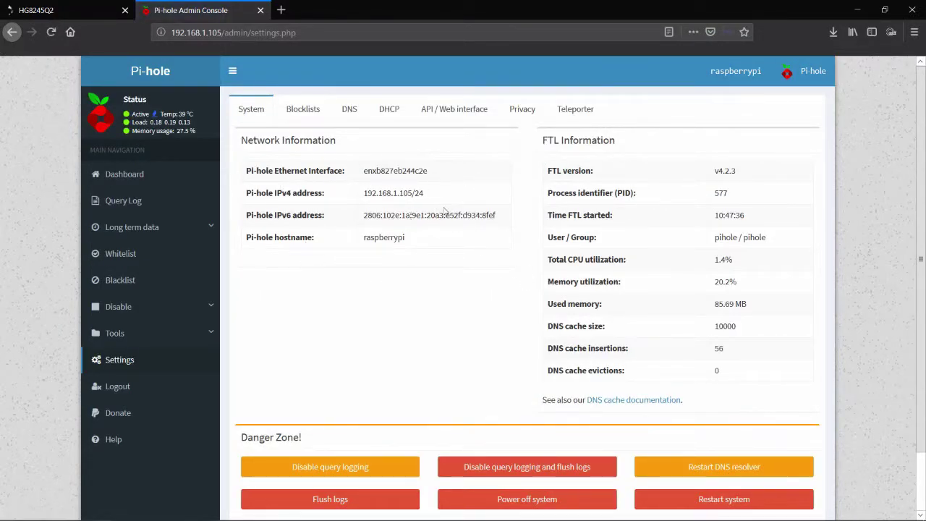
Step: Examine the Pi-hole version numbers, hostname, and FTL resource usage in the System settings
scroll(460, 272, "down", 1)
scroll(461, 272, "down", 2)
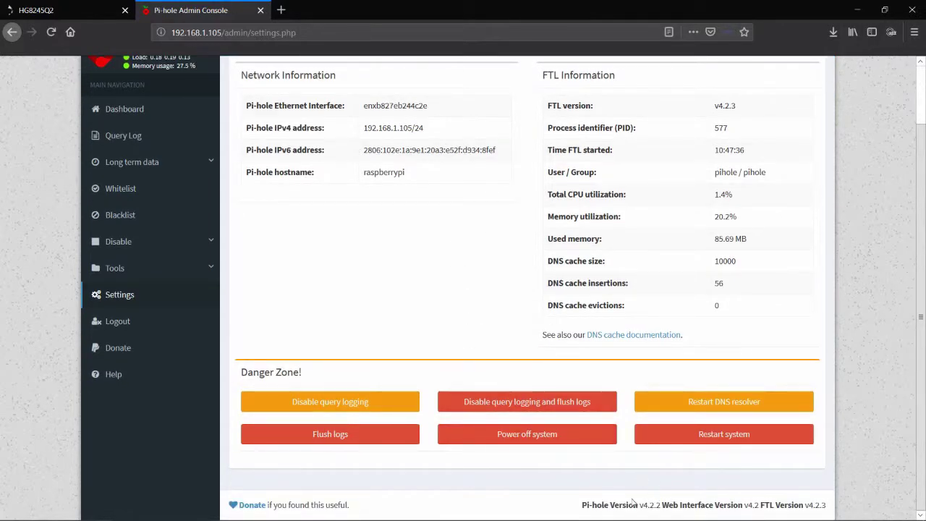
left_click_drag(615, 505, 829, 508)
left_click(829, 508)
scroll(454, 210, "up", 2)
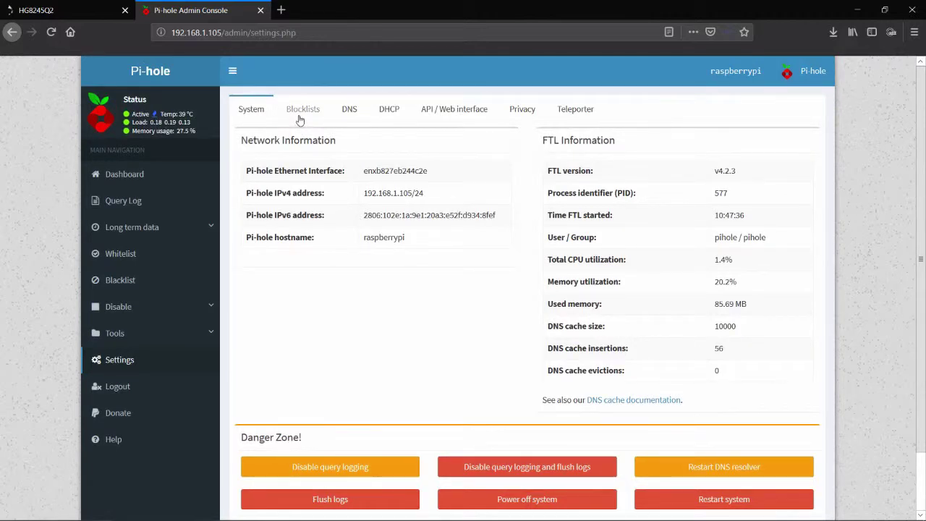
left_click_drag(365, 234, 406, 239)
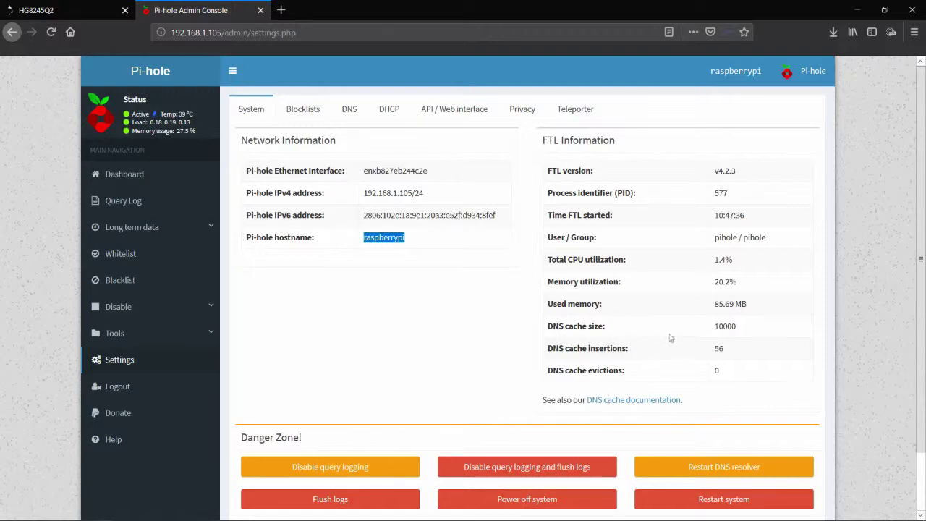
left_click_drag(708, 307, 637, 248)
left_click(759, 287)
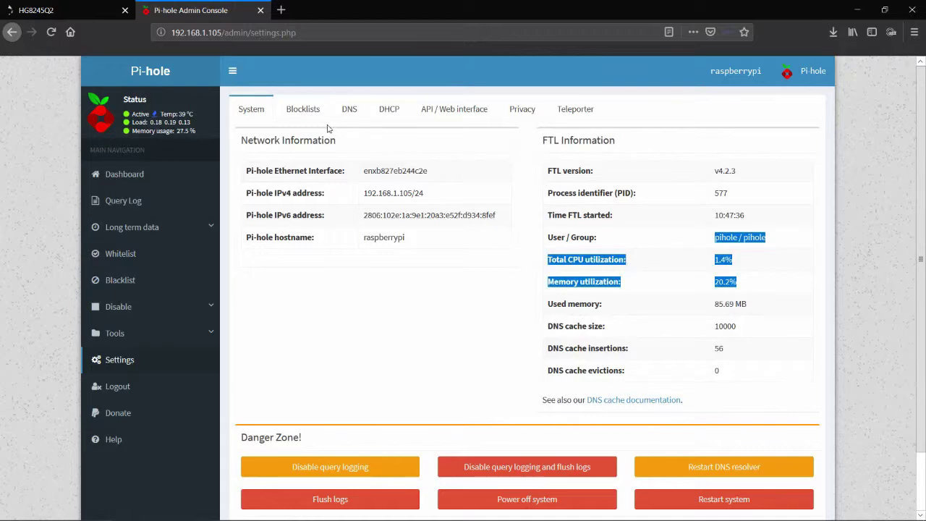
Step: Open the Blocklists settings and look through the list of blocklist URLs
left_click(305, 116)
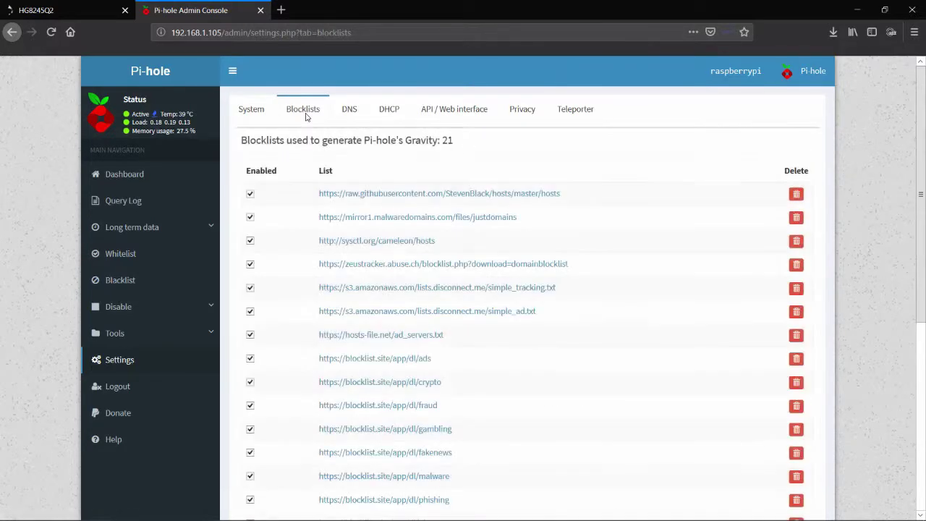
scroll(515, 217, "down", 3)
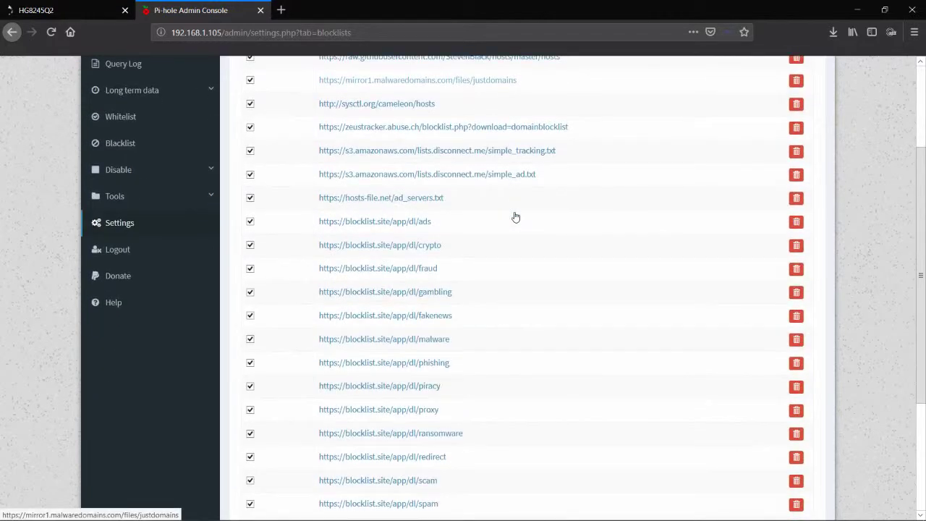
scroll(515, 217, "up", 3)
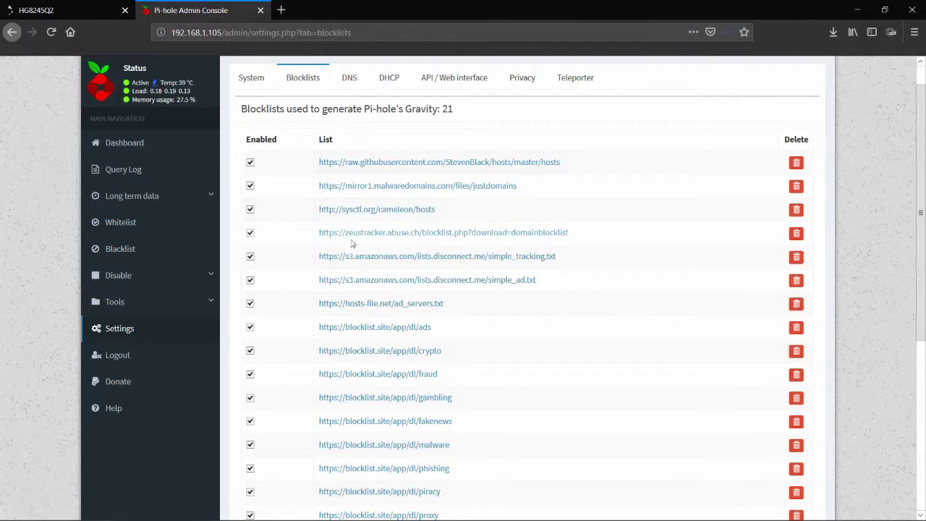
scroll(393, 320, "down", 5)
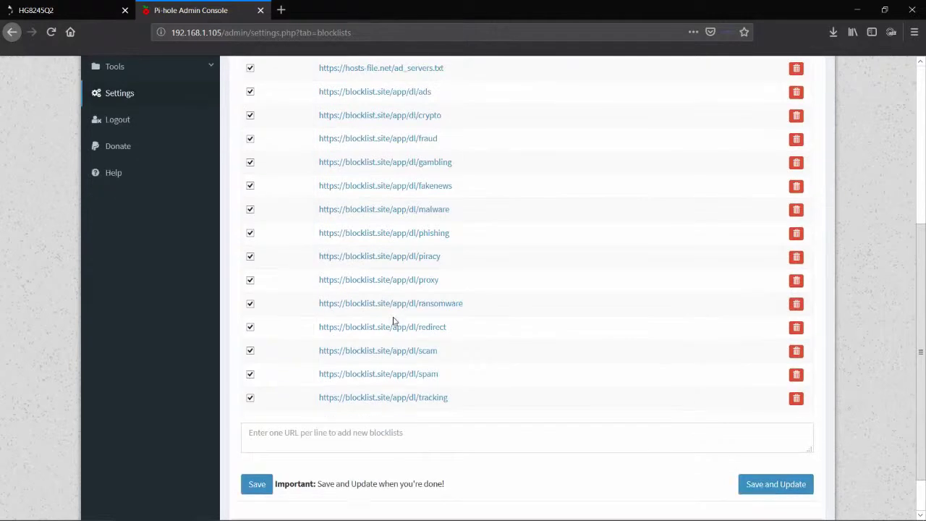
scroll(393, 321, "up", 5)
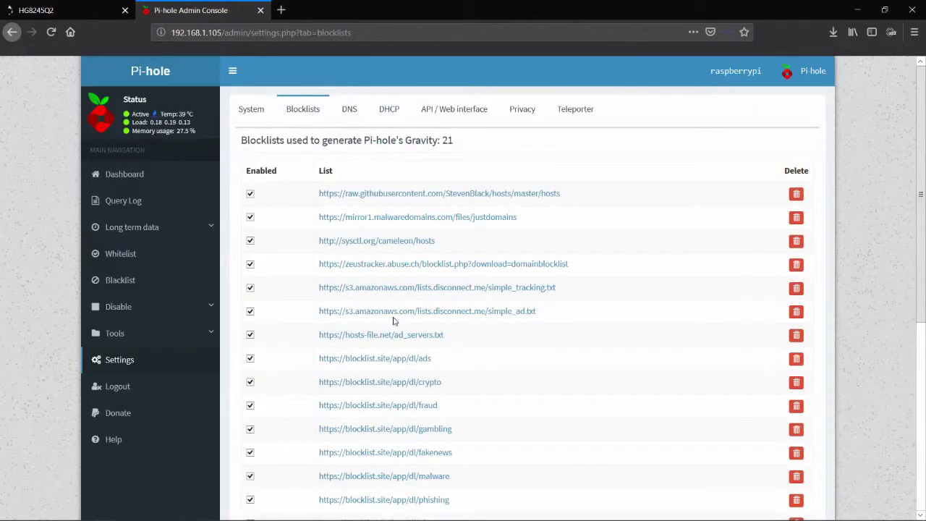
Step: Open the Pi-hole DNS settings and read about the Cloudflare resolver on the 1.1.1.1 website in a new tab
left_click(350, 109)
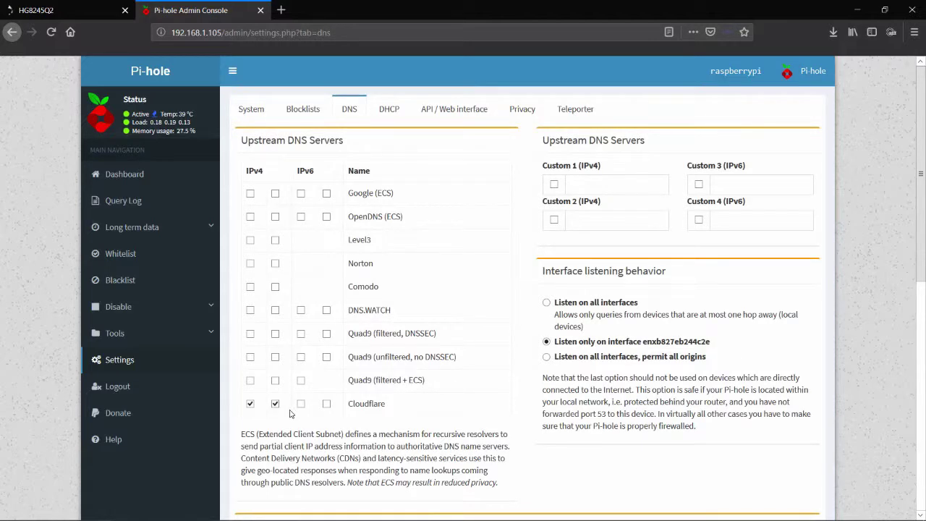
left_click(282, 10)
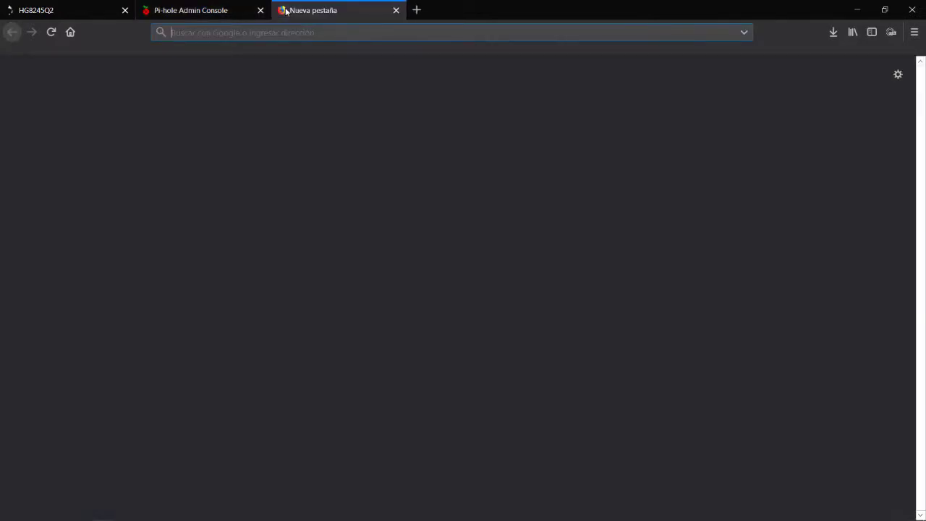
type("1.1.1.1")
key("Return")
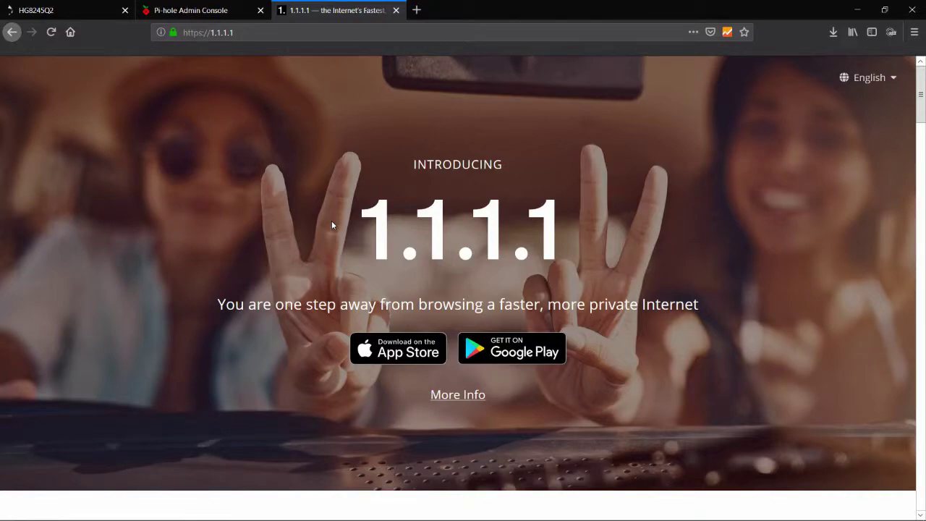
scroll(331, 224, "down", 8)
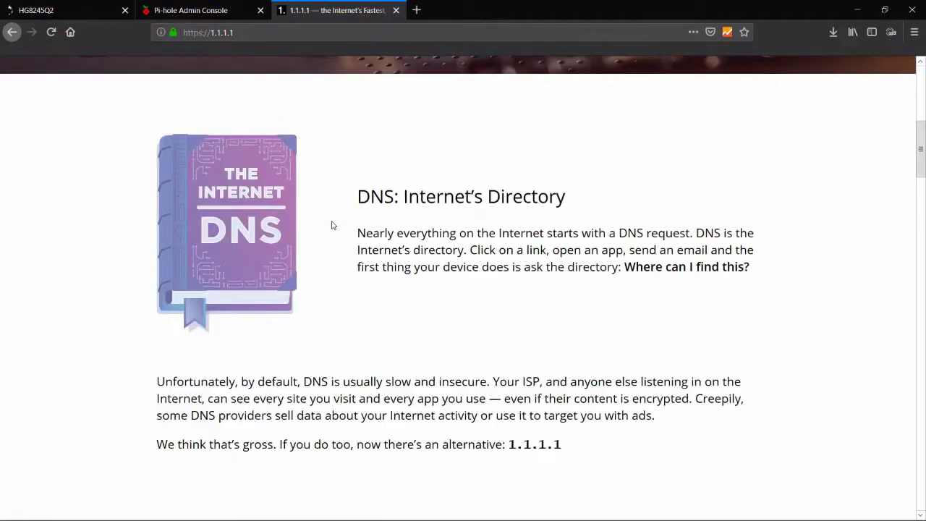
scroll(331, 224, "down", 5)
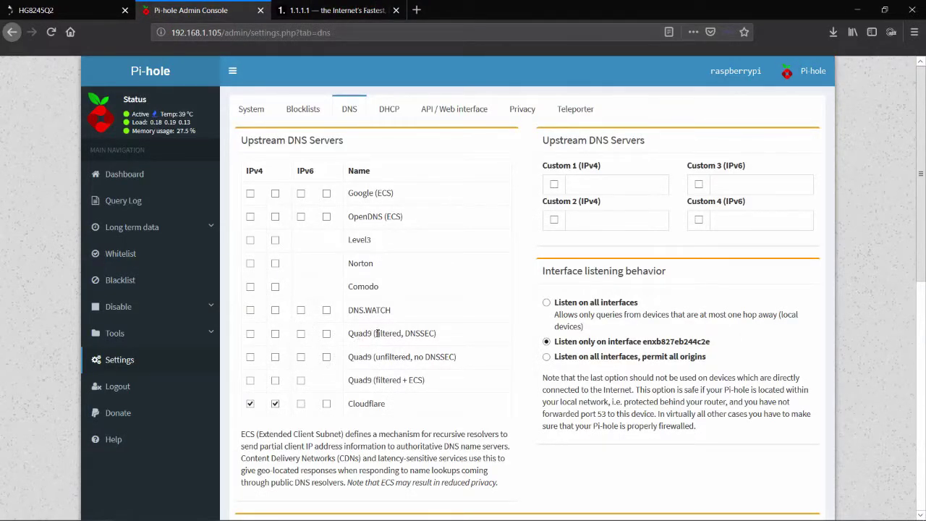
Step: Search the web for quad9 in a new tab and open the Quad9 DNS website
left_click(416, 9)
type("q")
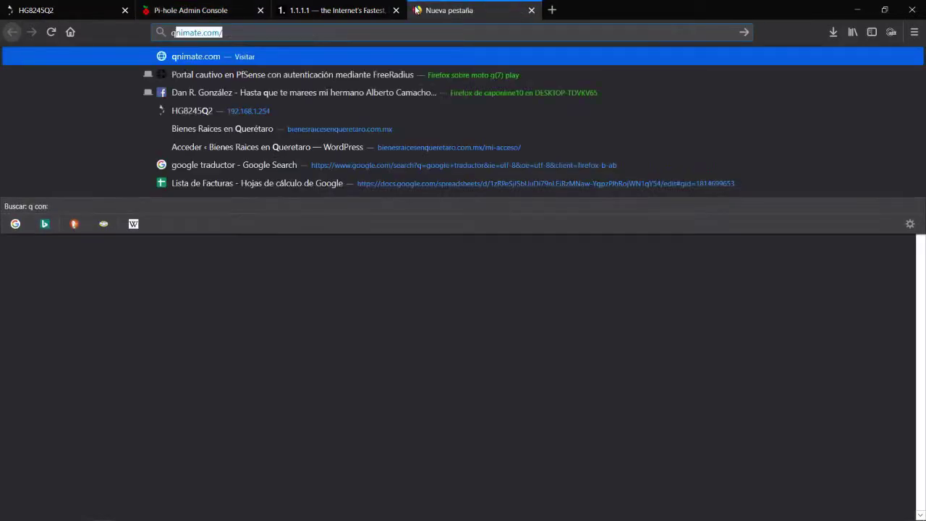
type("uad9")
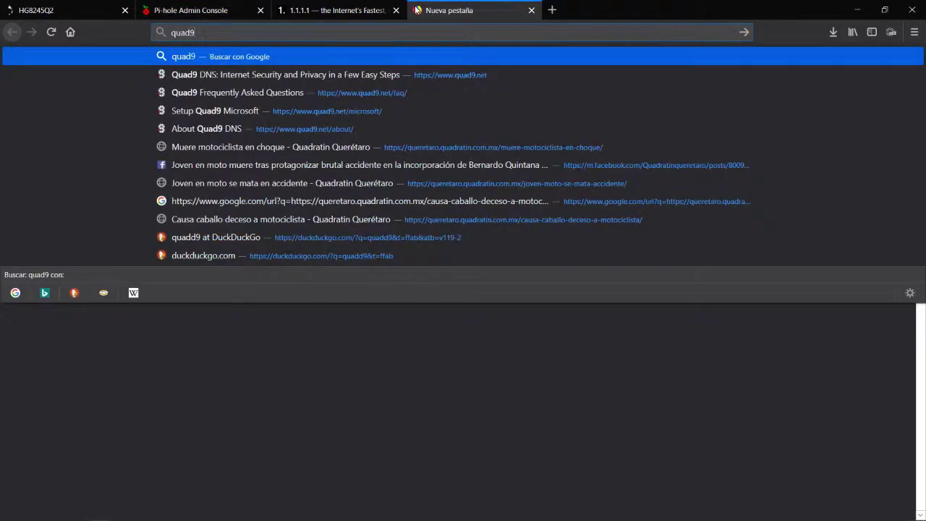
key("Return")
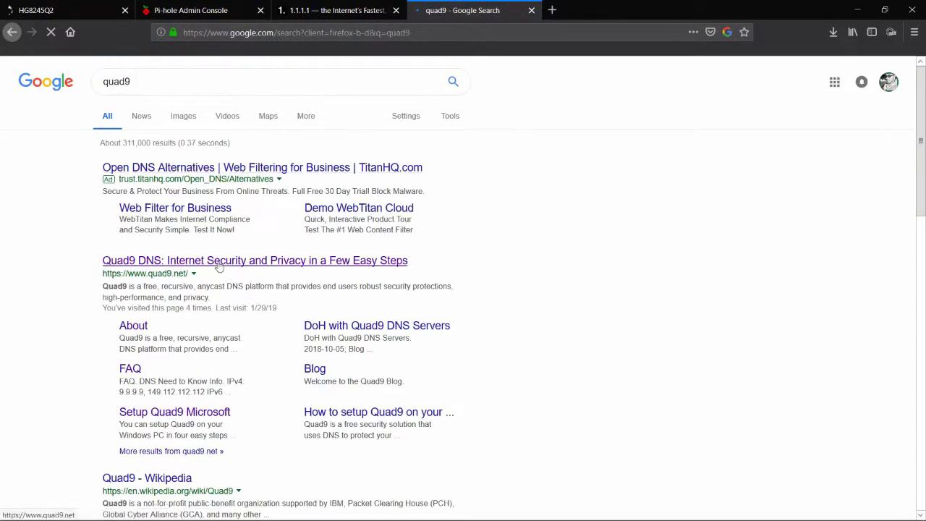
left_click(265, 262)
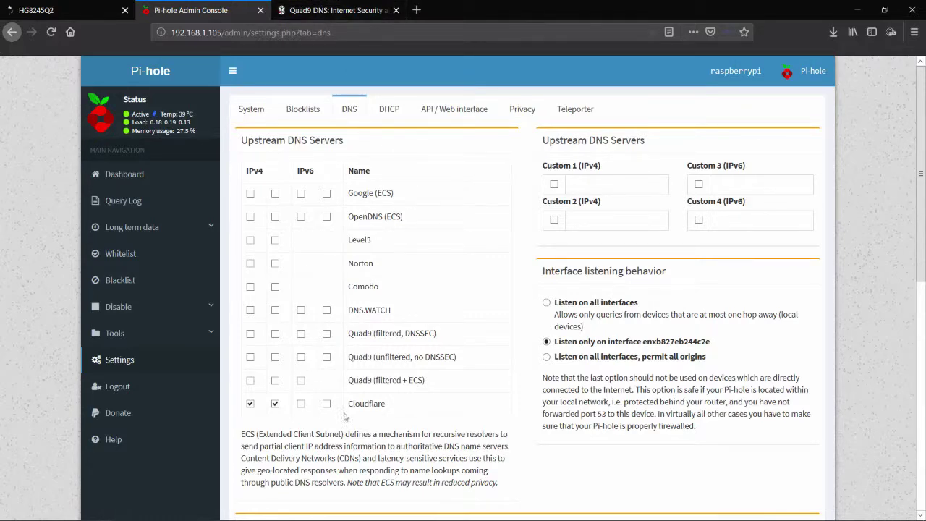
Step: Review Pi-hole's upstream DNS servers, advanced DNS settings and interface listening behavior
scroll(396, 390, "down", 3)
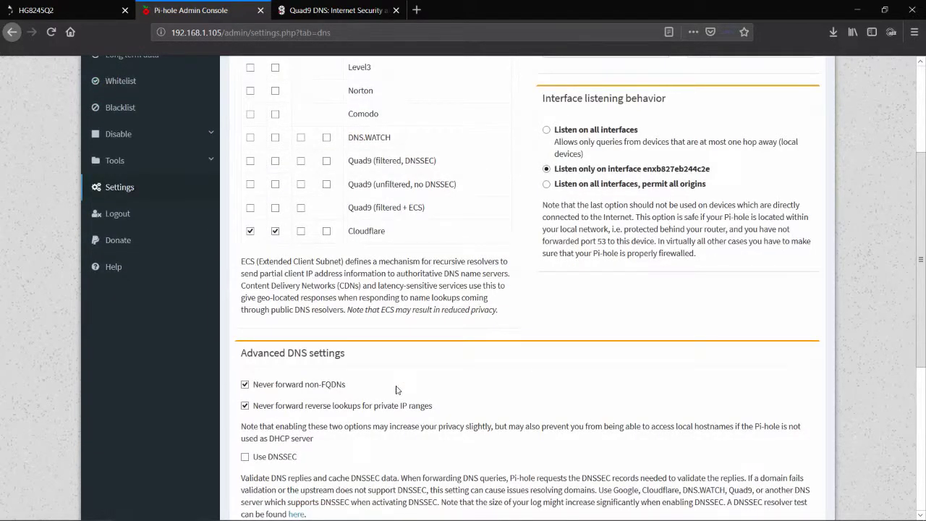
scroll(395, 390, "up", 1)
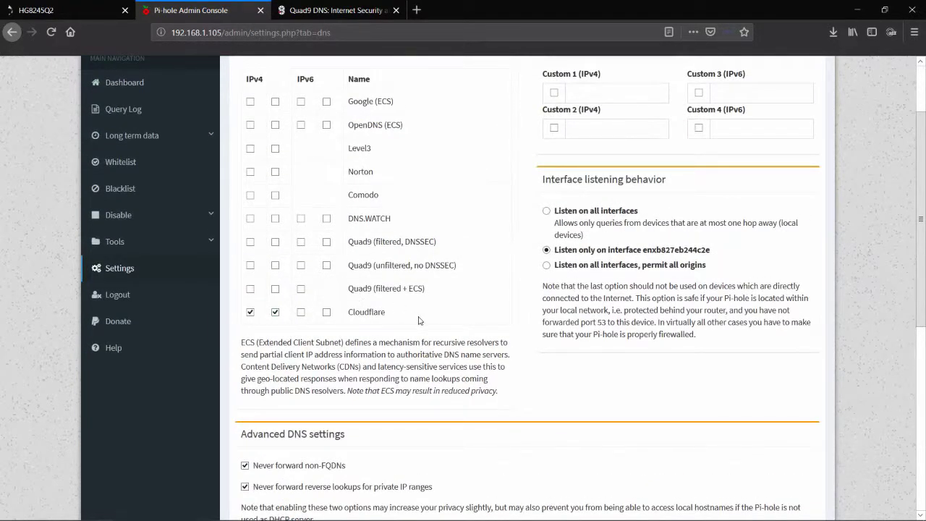
scroll(418, 321, "down", 1)
scroll(506, 261, "up", 3)
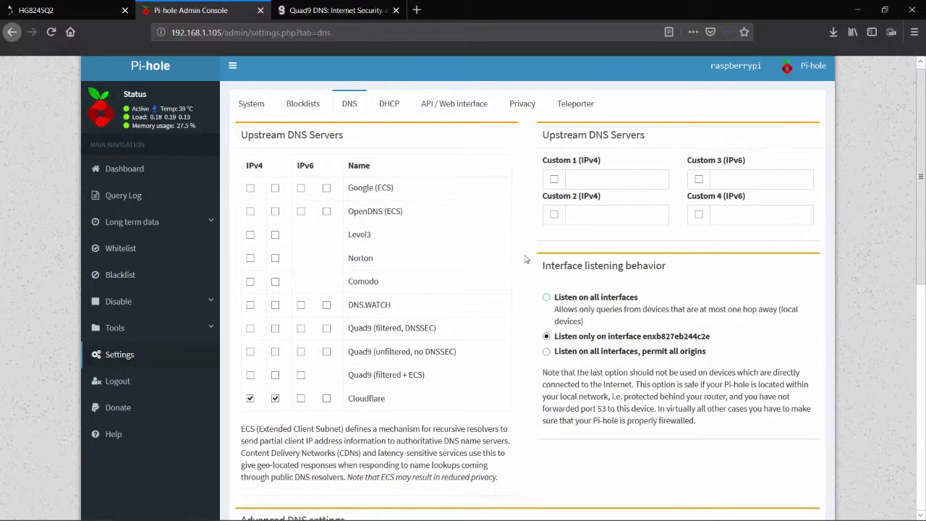
left_click_drag(711, 337, 556, 337)
Step: Enable the Pi-hole DHCP server and set the start of its IP address range to 192.168.1.200
left_click(391, 103)
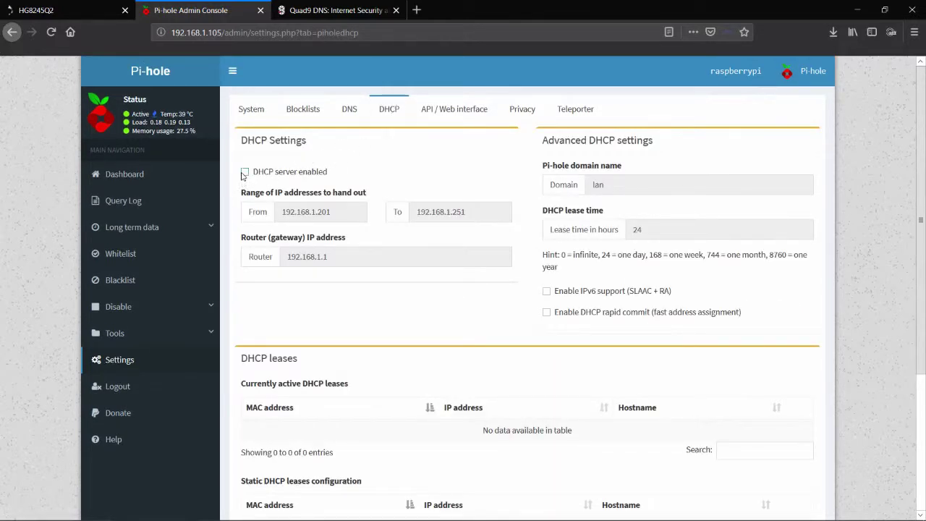
left_click(244, 172)
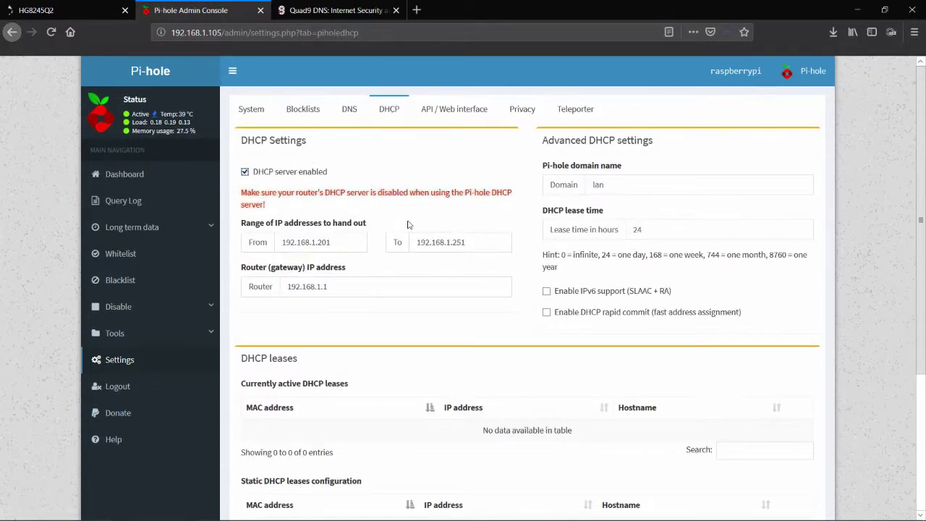
left_click(338, 245)
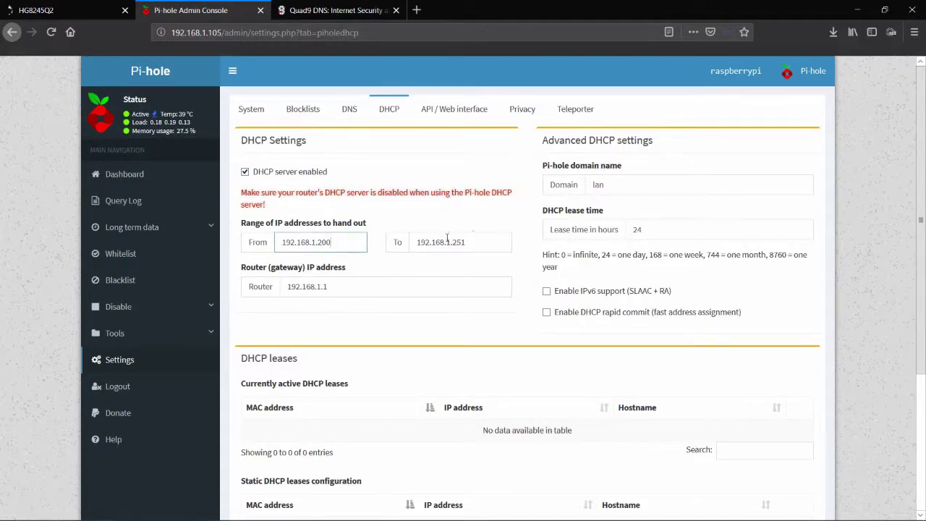
left_click_drag(475, 241, 415, 242)
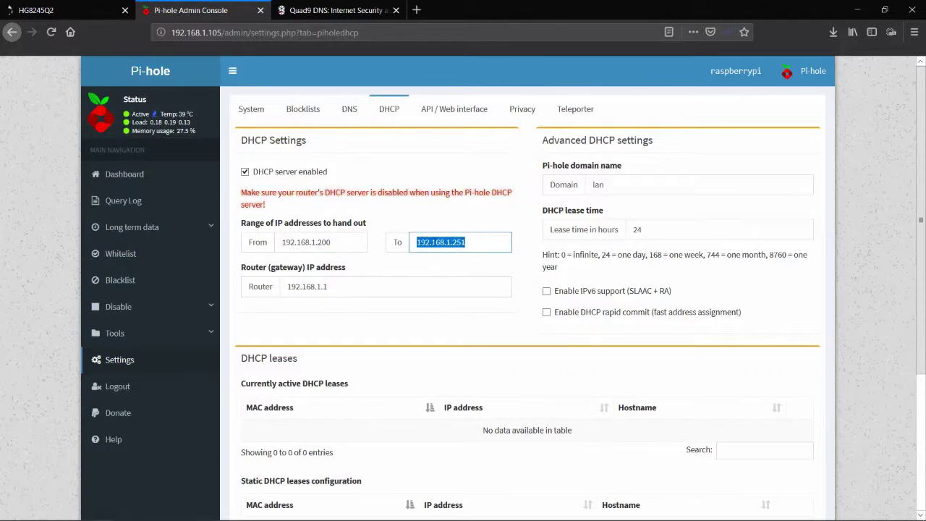
Step: Set Pi-hole's DHCP router (gateway) IP address to 192.168.1.254 and check it against the router's DHCP configuration
left_click(377, 292)
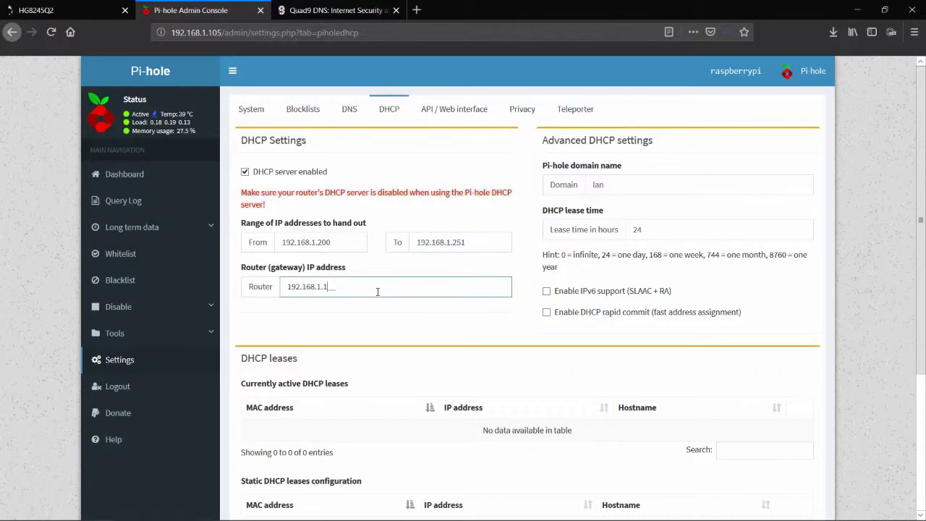
type("254")
left_click(44, 10)
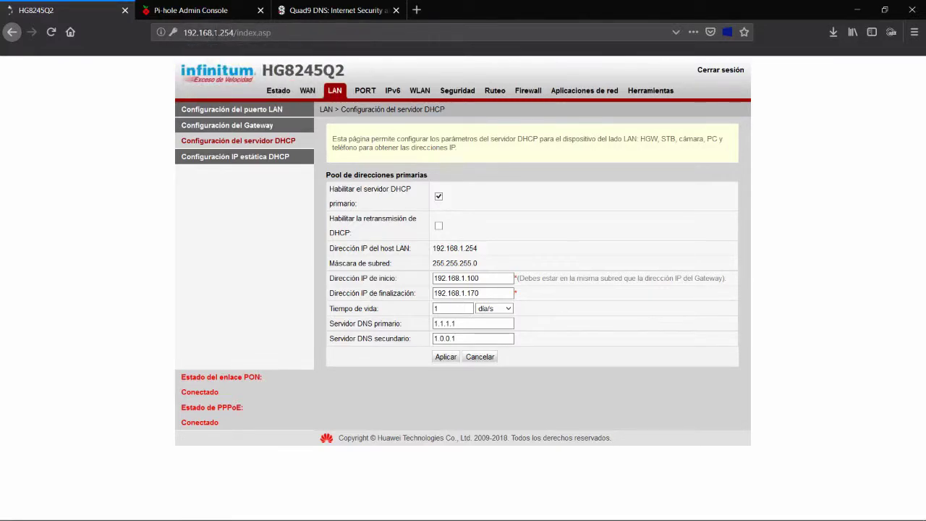
left_click(208, 13)
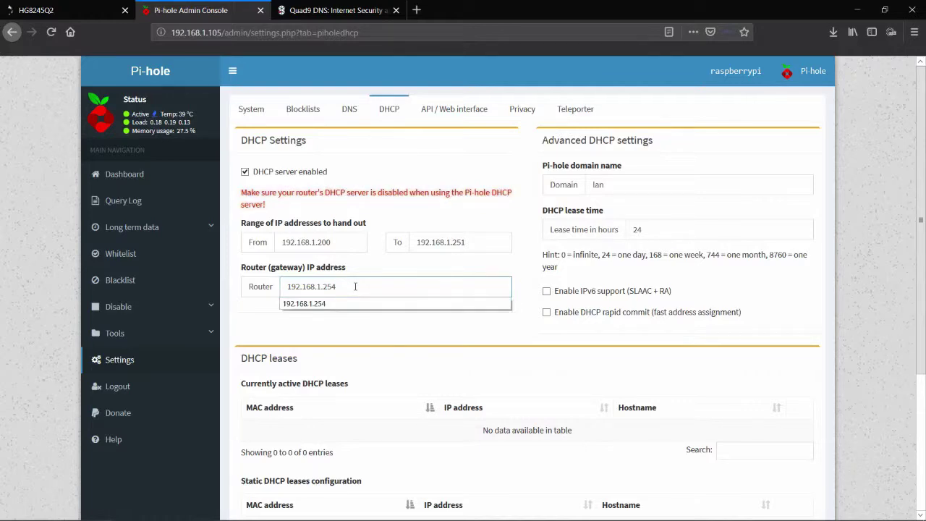
Step: Set the Pi-hole domain name to caja-negra.com.mx in the advanced DHCP settings
left_click(358, 331)
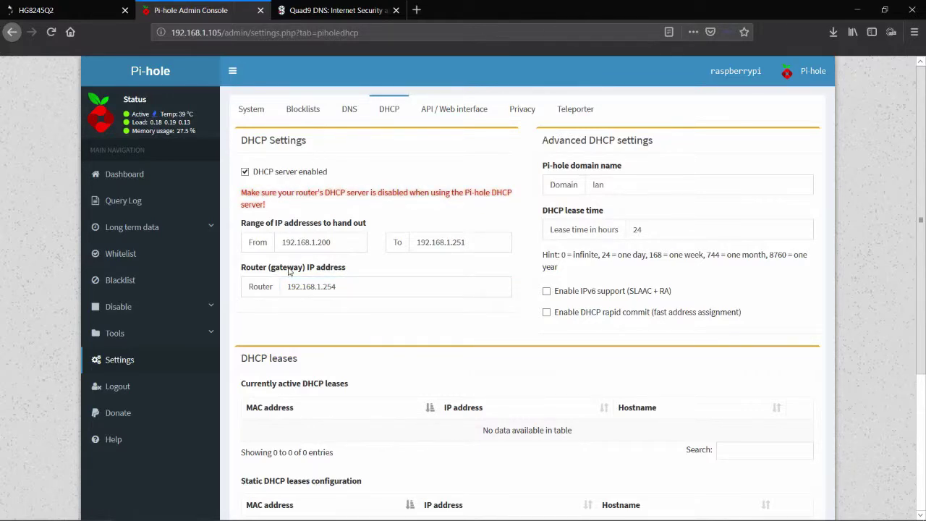
left_click(614, 186)
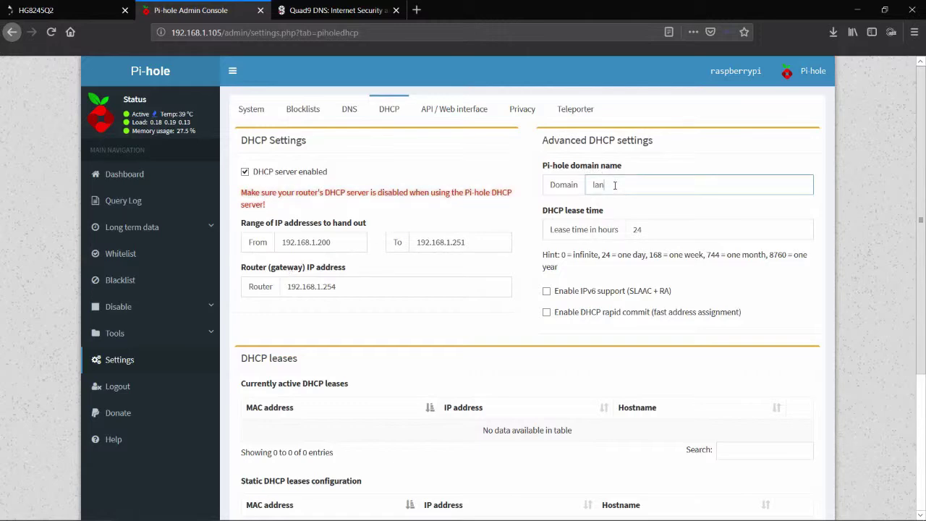
key("BackSpace")
key("BackSpace")
key("BackSpace")
type("caja")
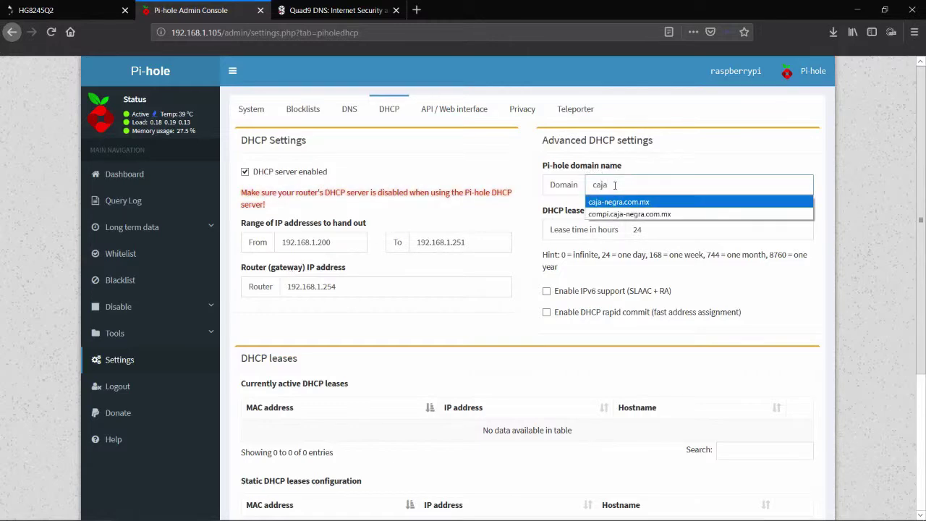
key("Return")
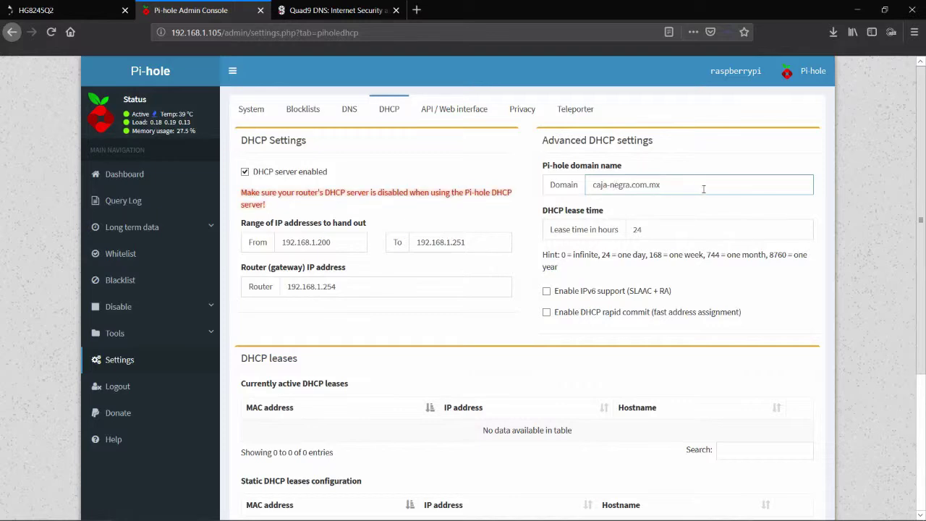
left_click(703, 189)
left_click(691, 148)
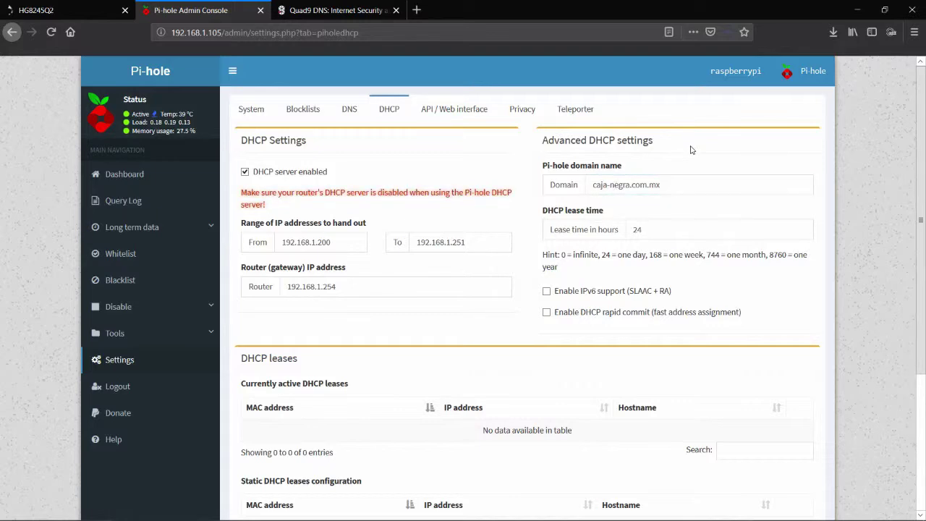
Step: Enable IPv6 support (SLAAC + RA) and DHCP rapid commit, and look over the DHCP leases section
left_click(672, 230)
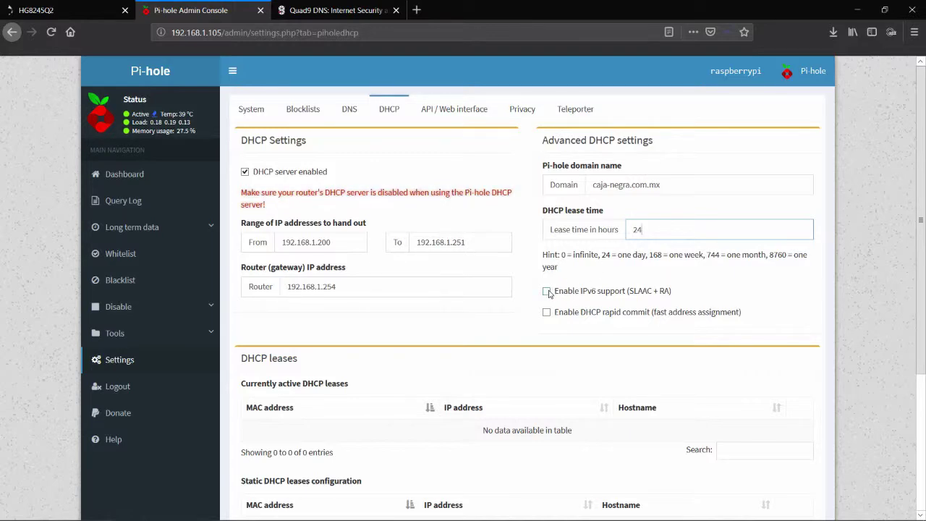
left_click(546, 292)
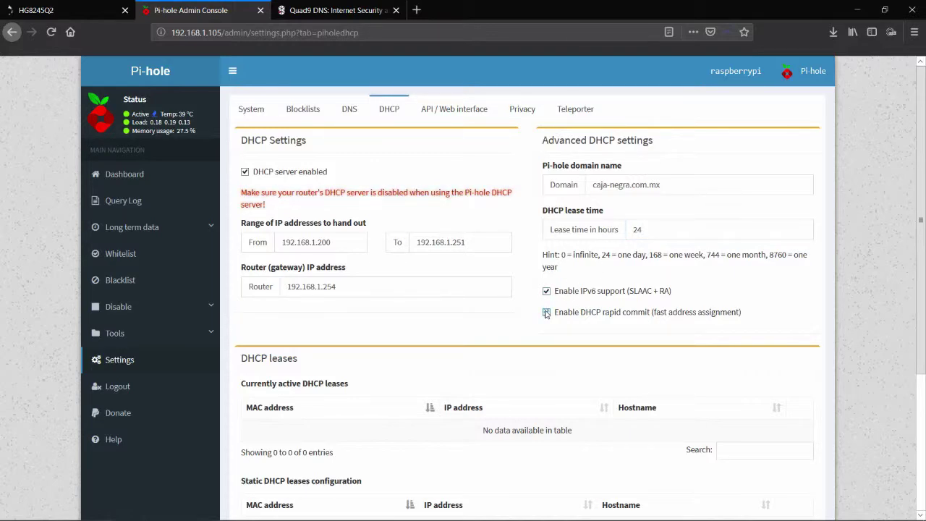
left_click(546, 313)
scroll(484, 340, "down", 5)
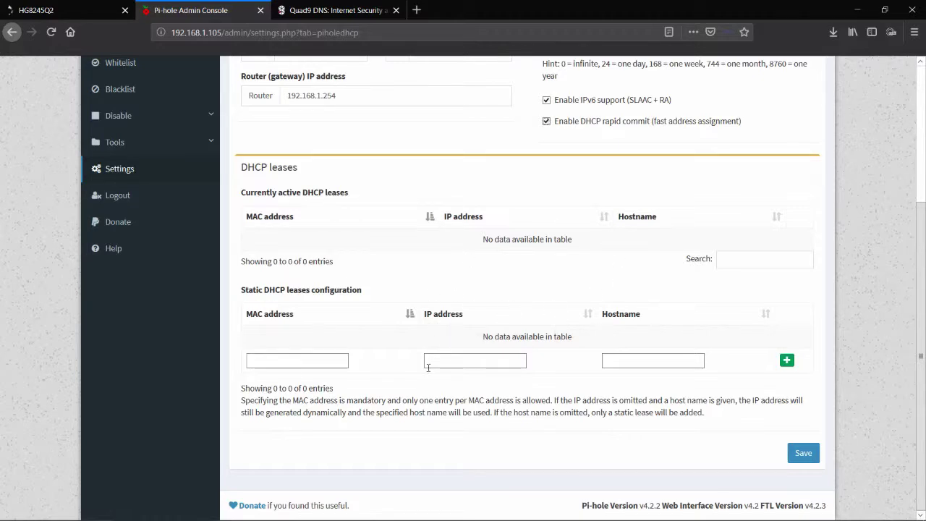
scroll(535, 328, "up", 1)
scroll(536, 329, "up", 4)
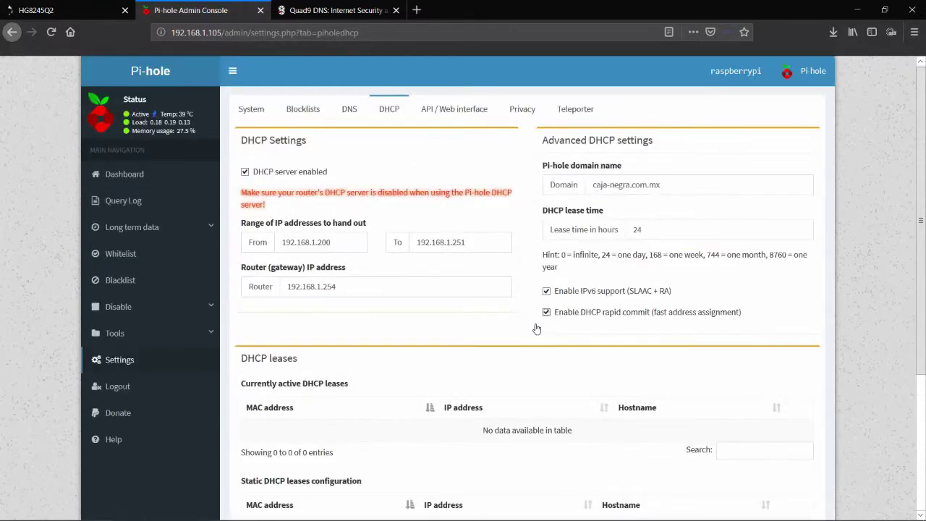
Step: Review Pi-hole's API and web interface settings, DNS resolver privacy levels and system information
left_click(471, 117)
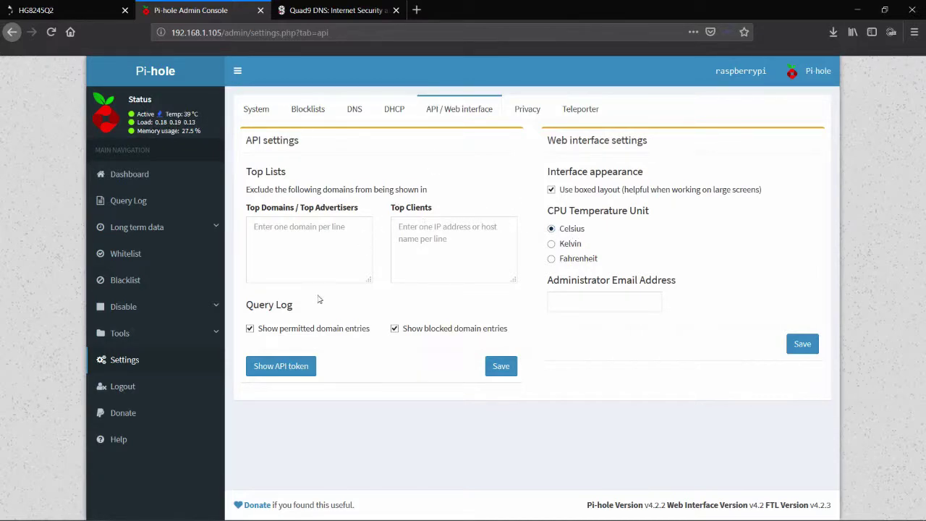
left_click(530, 110)
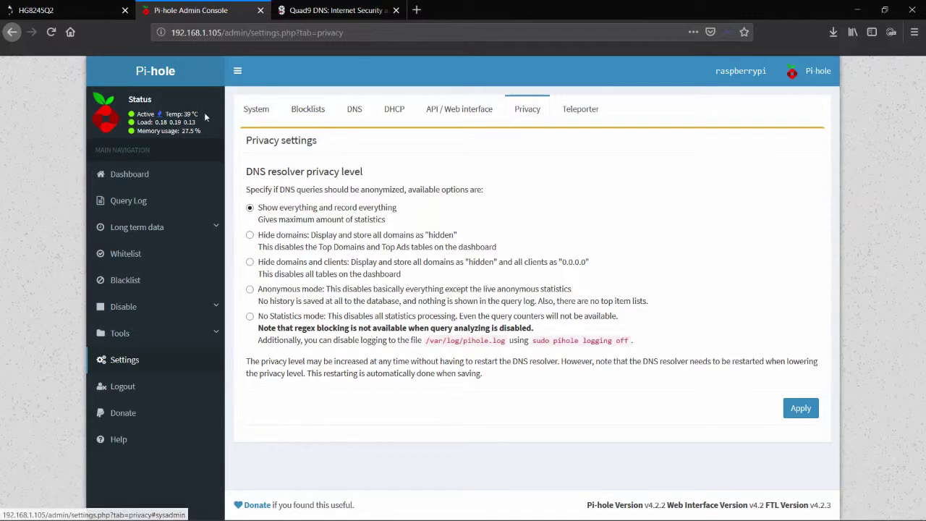
left_click(255, 110)
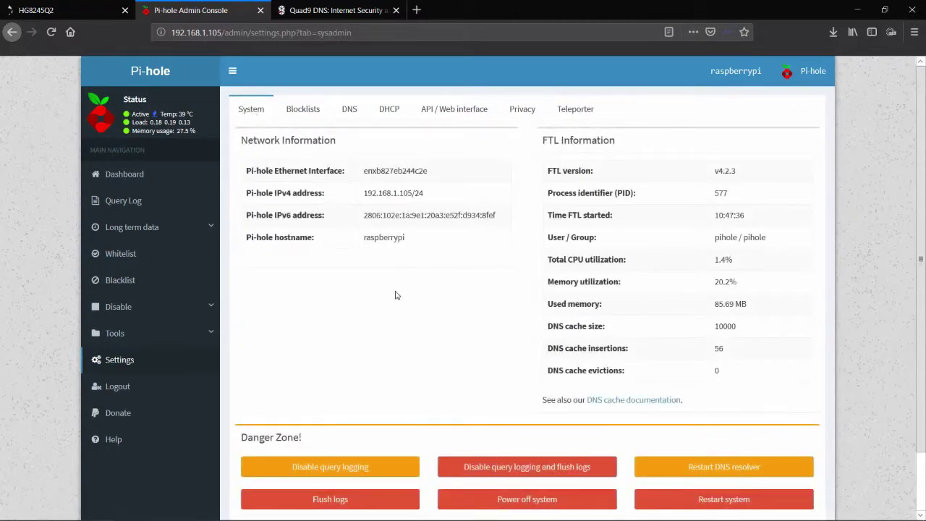
scroll(446, 292, "down", 2)
scroll(446, 293, "up", 2)
Step: Return to Pi-hole's DHCP settings and save them
left_click(399, 109)
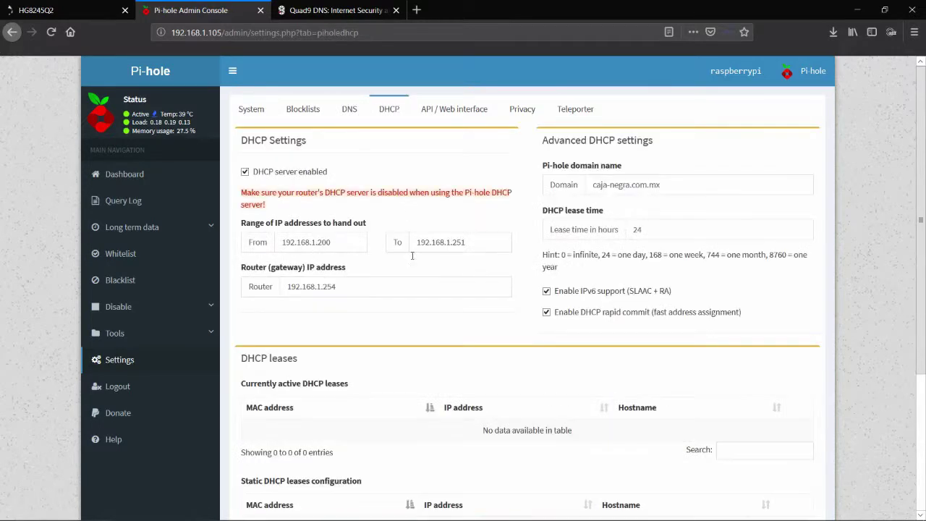
scroll(433, 311, "down", 3)
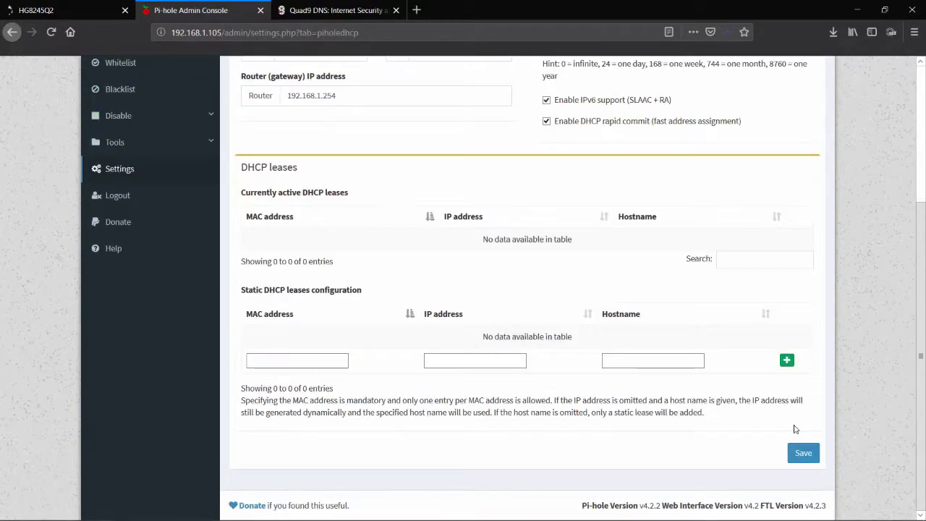
left_click(802, 453)
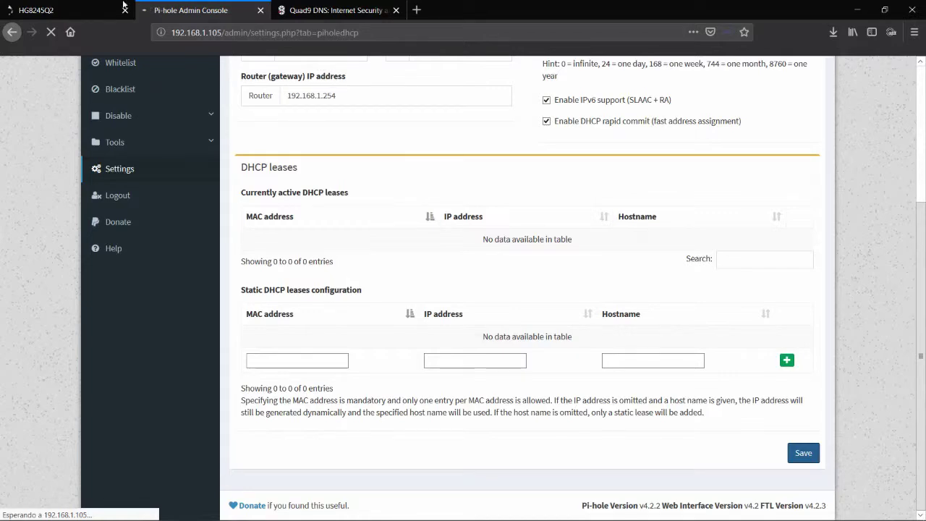
Step: Examine the router's DHCP server configuration page, checking it alongside the saved Pi-hole DHCP settings
left_click(47, 7)
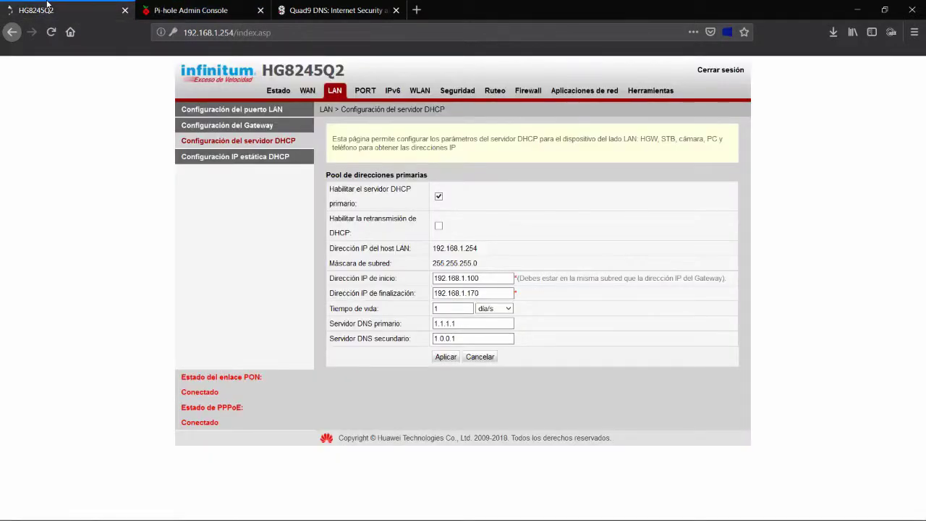
left_click(203, 9)
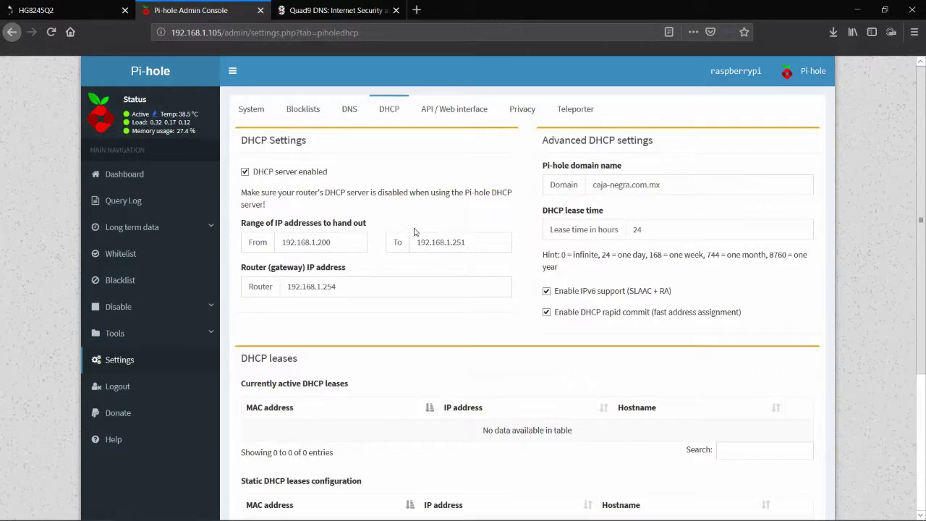
left_click(94, 10)
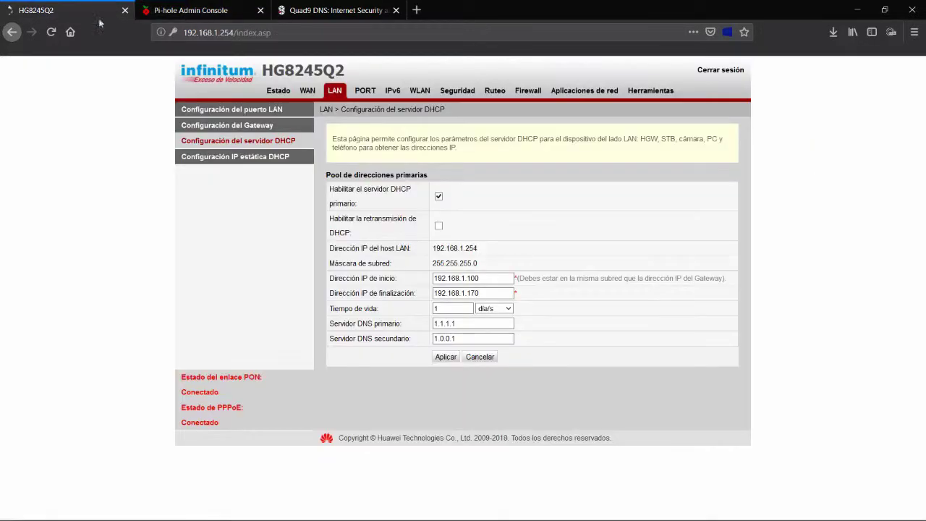
left_click(362, 90)
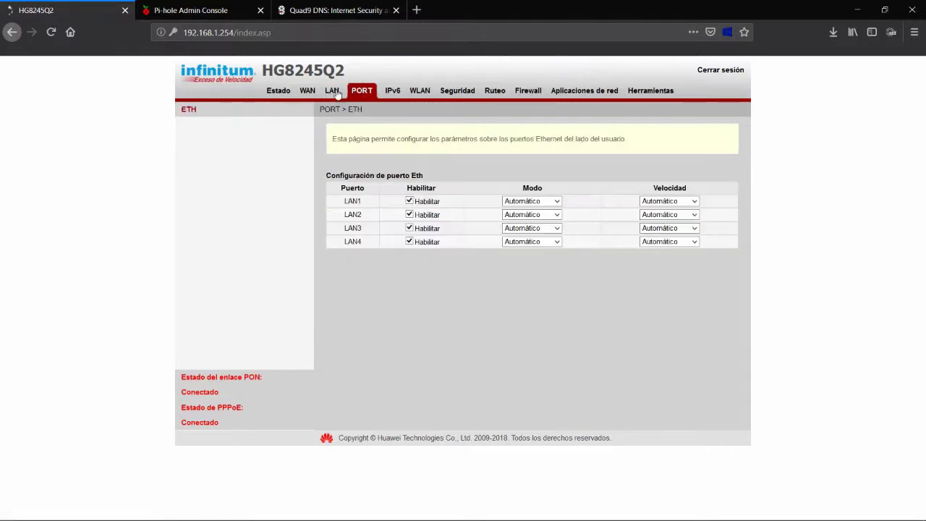
left_click(332, 91)
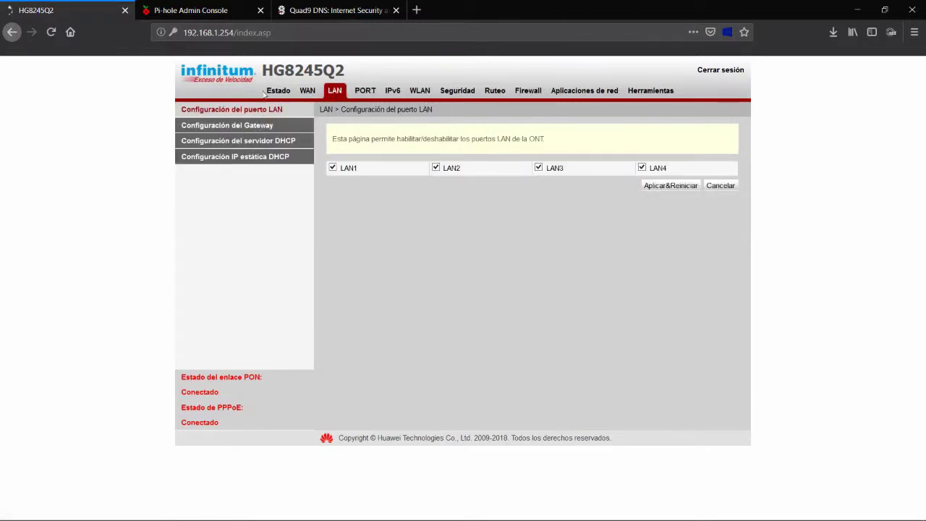
left_click(258, 142)
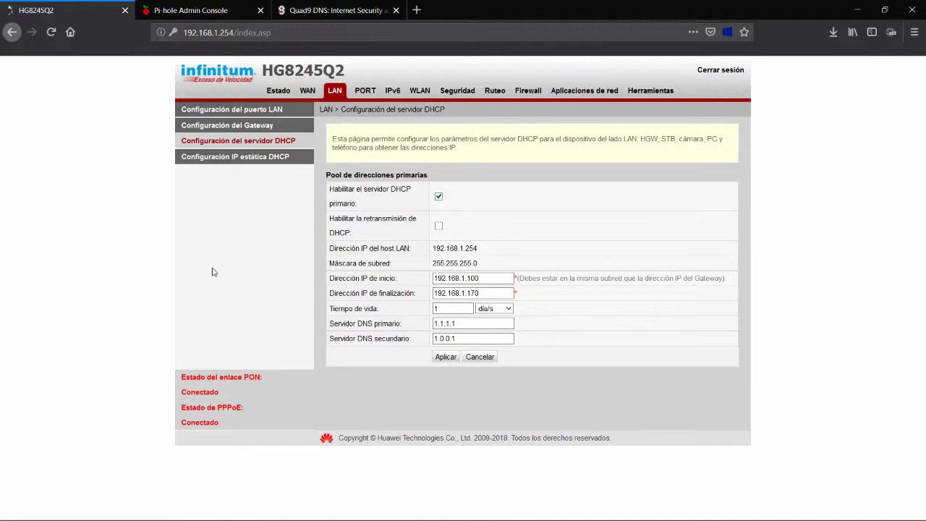
Step: Open a maximized Windows command prompt and run ipconfig to check the computer's network configuration
key("super+r")
type("cmd")
key("Return")
type("ip")
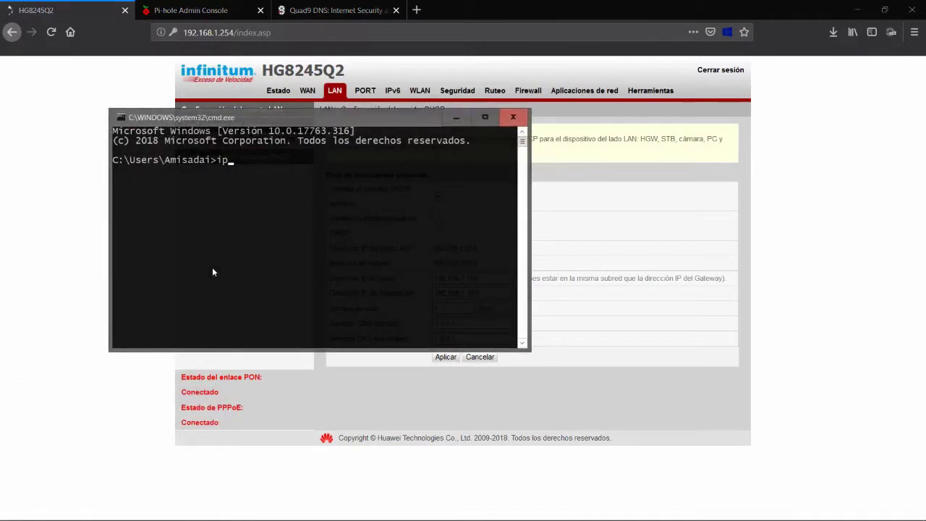
type("confg")
left_click(485, 117)
key("Return")
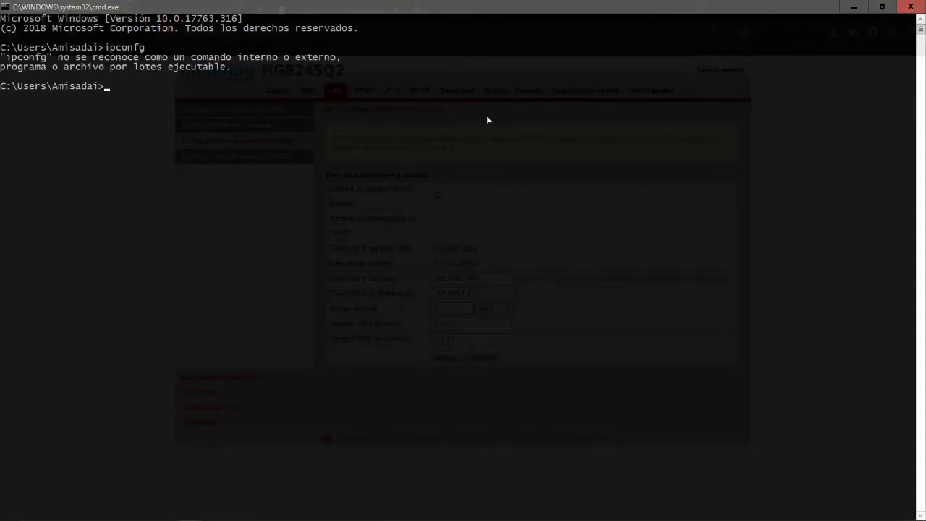
key("Up")
key("BackSpace")
type("ig")
key("Return")
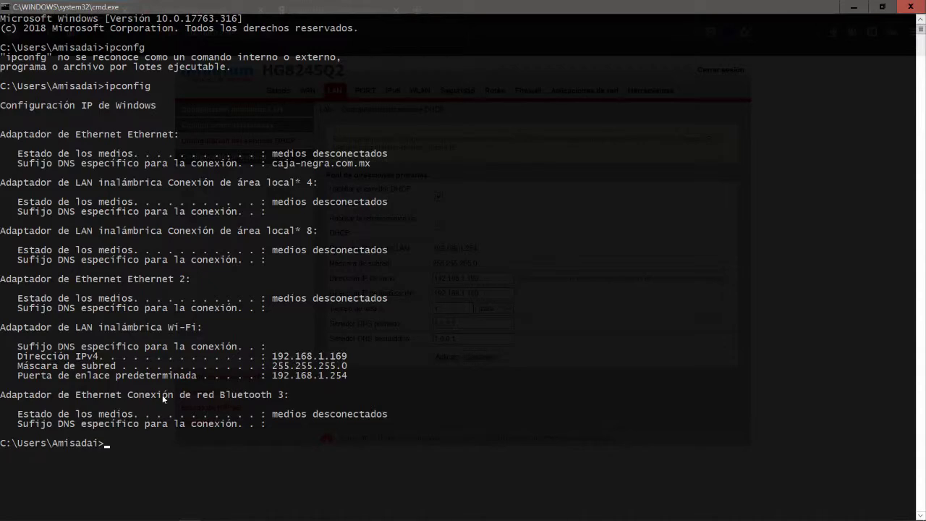
Step: Clear the command prompt and run ipconfig /all to inspect the Wi-Fi adapter's DHCP and DNS details
type("cls")
key("Return")
type("ipconfig /")
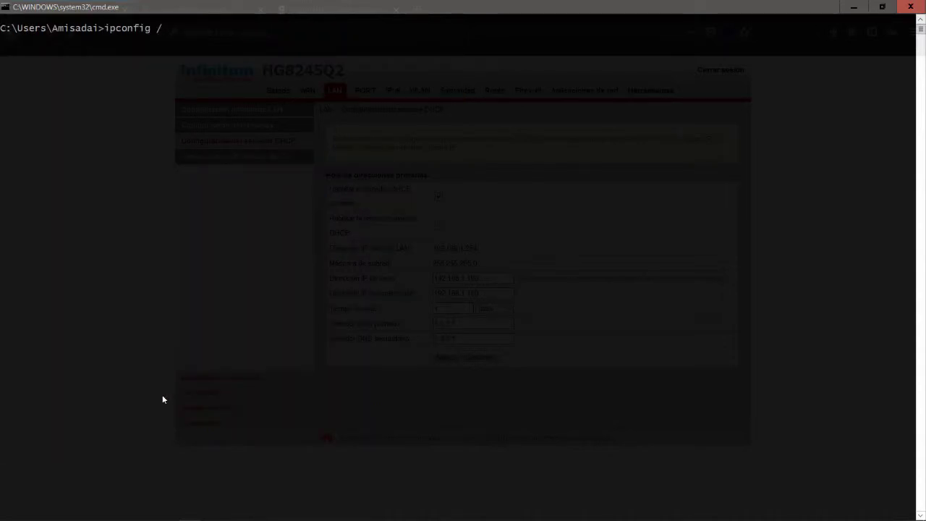
type("all")
key("Return")
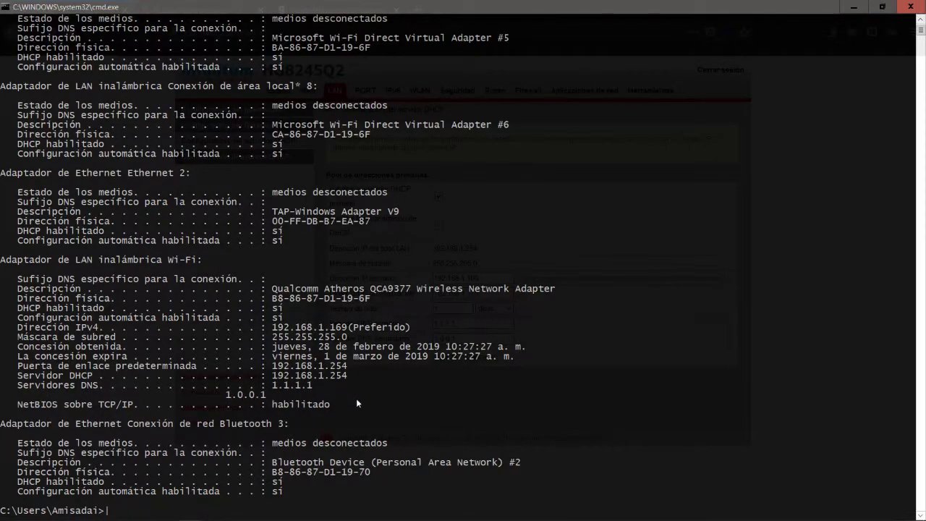
Step: Compare the DNS servers in the ipconfig output with those in the router's DHCP configuration
key("alt+Tab")
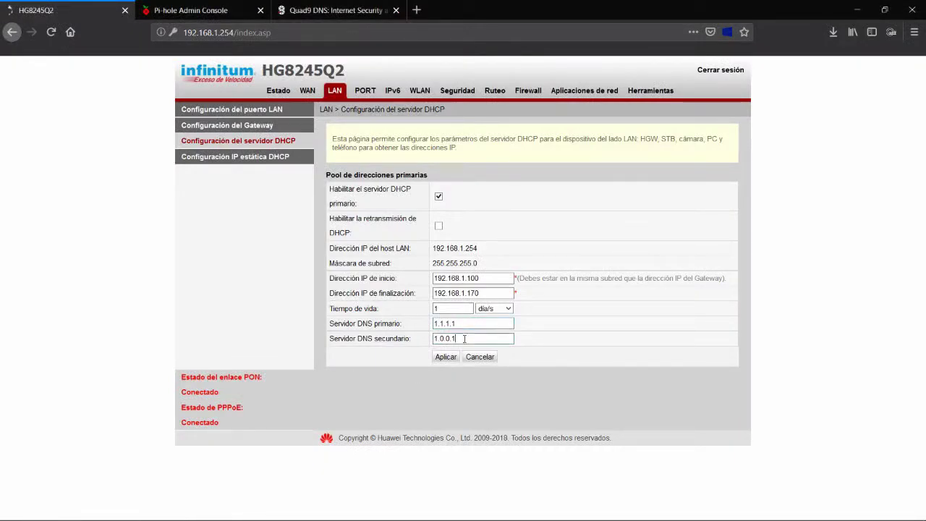
key("alt+Tab")
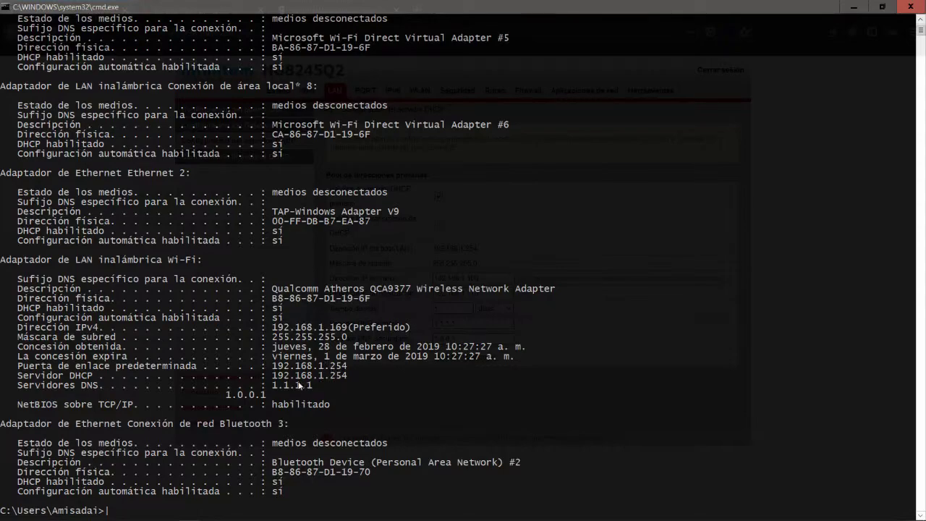
key("alt+Tab")
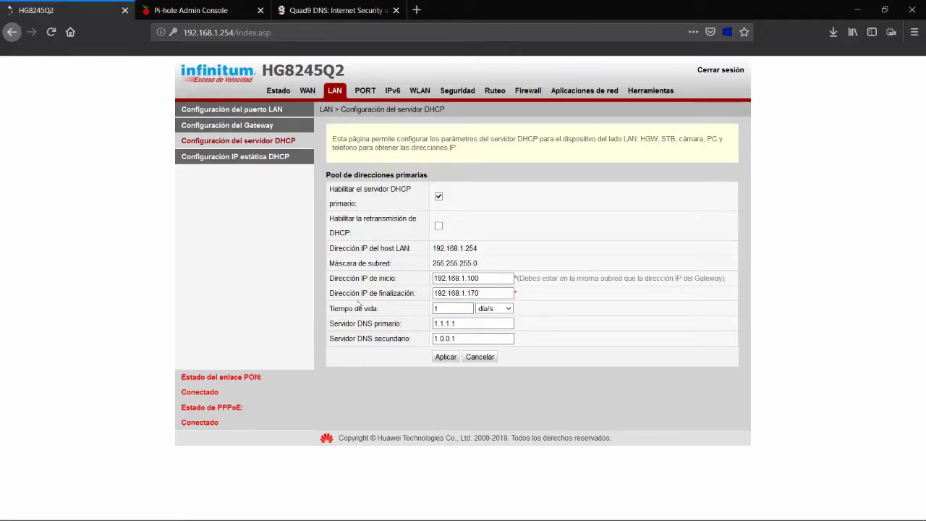
Step: Close the Quad9 website and load filehippo.com in a new browser tab
left_click(173, 6)
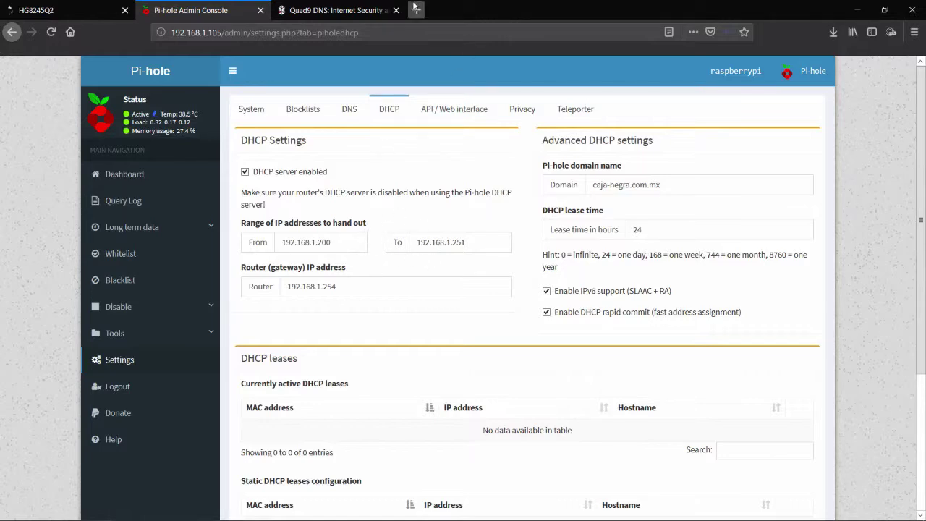
left_click(340, 10)
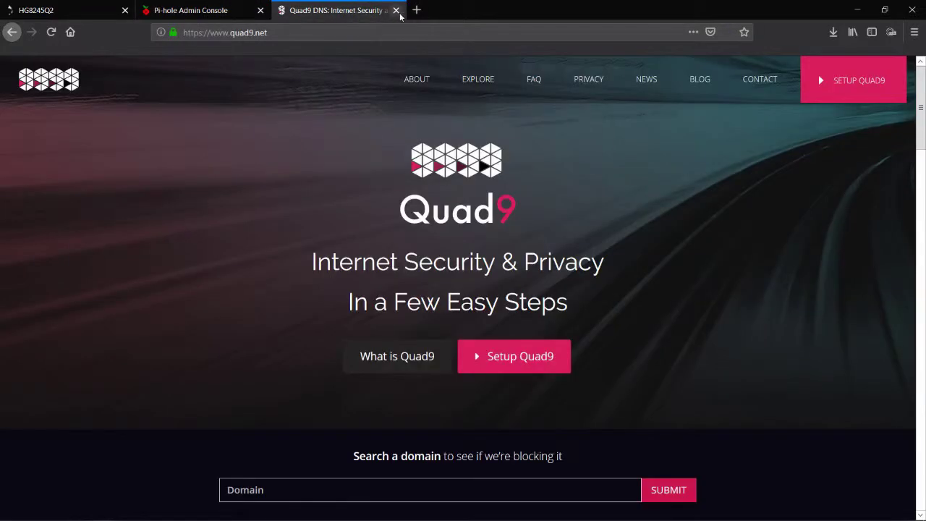
left_click(396, 10)
left_click(284, 13)
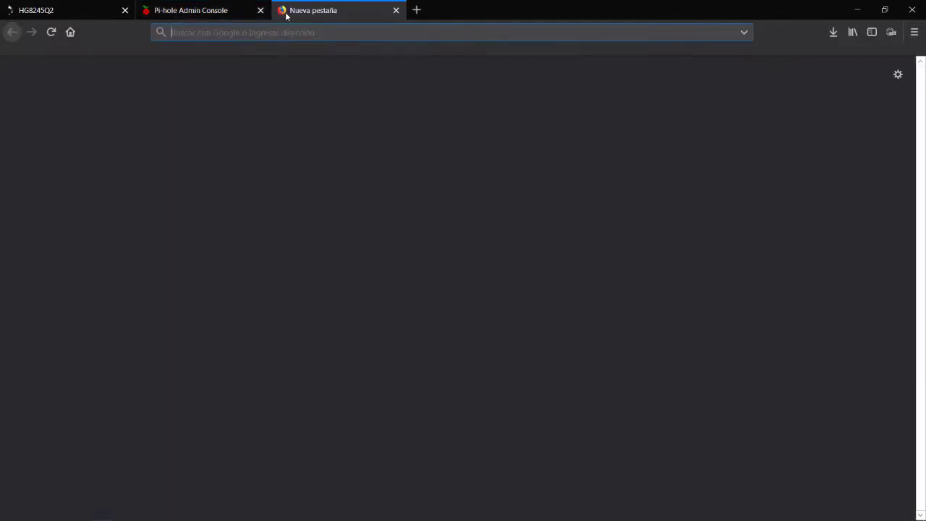
type("file")
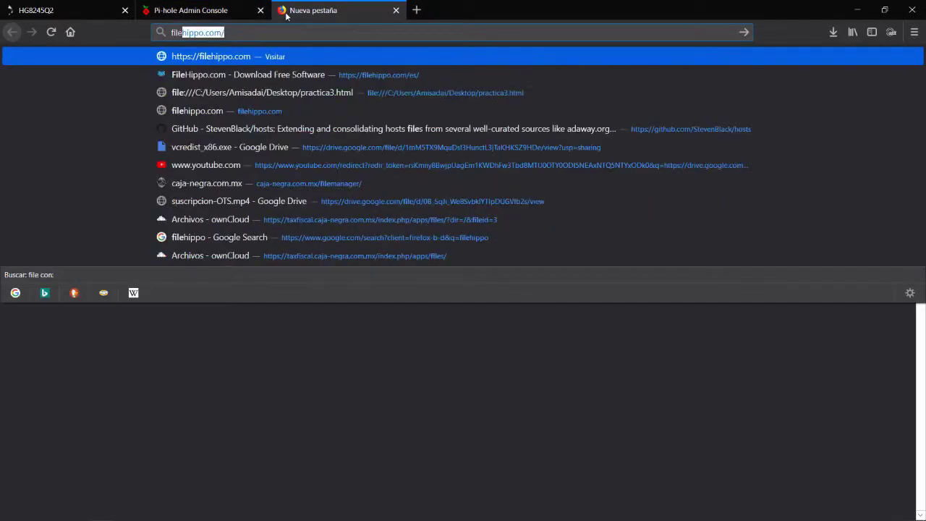
key("Return")
key("ctrl+t")
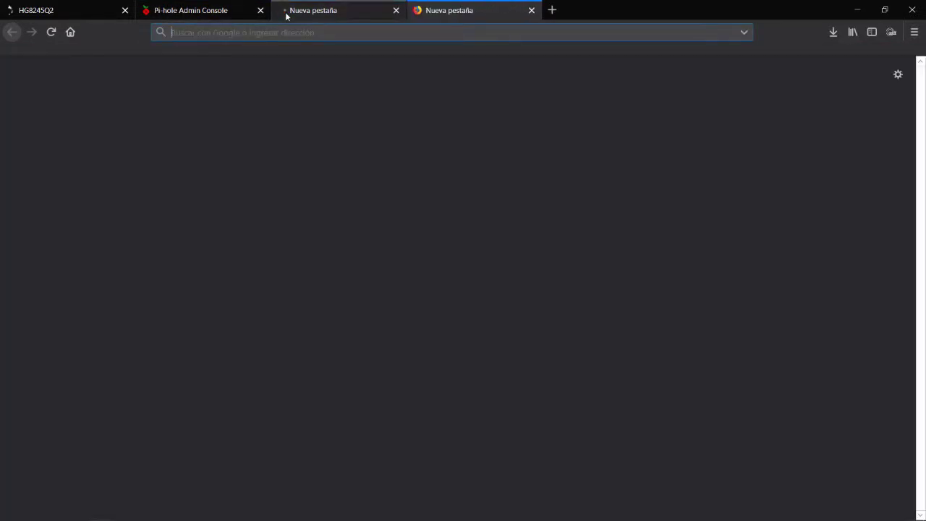
type("intercambiosvirtuales.org/")
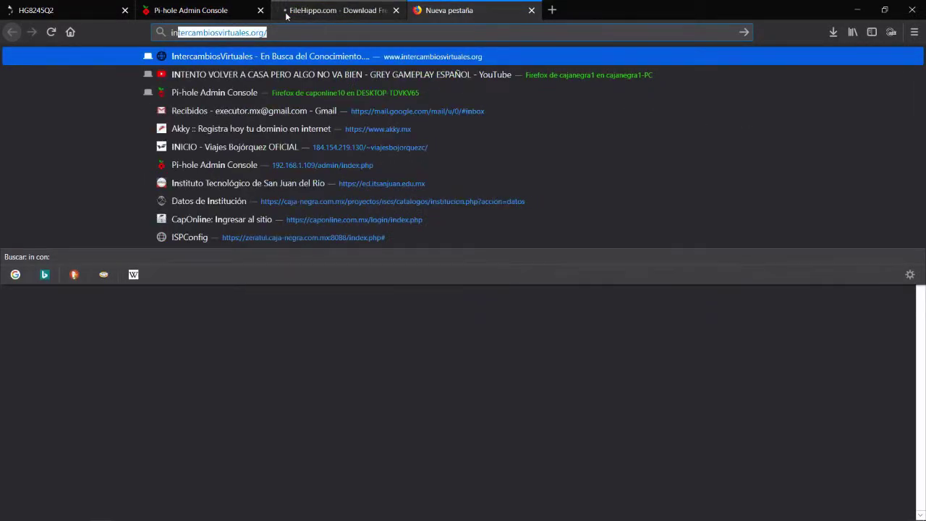
key("Return")
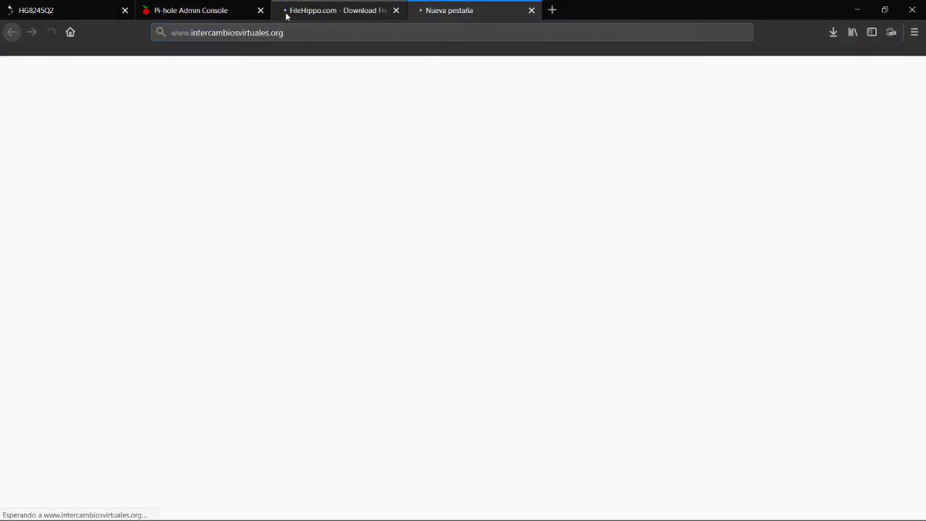
left_click(337, 11)
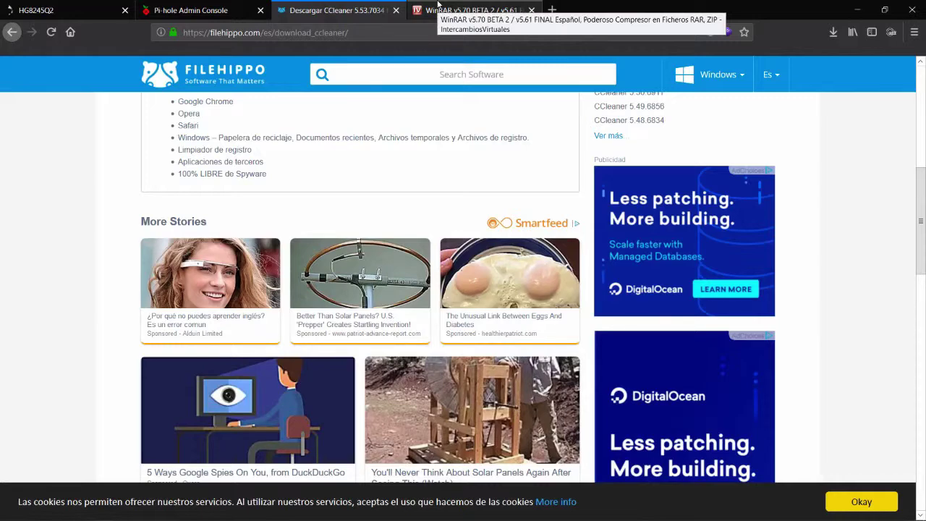
left_click(438, 8)
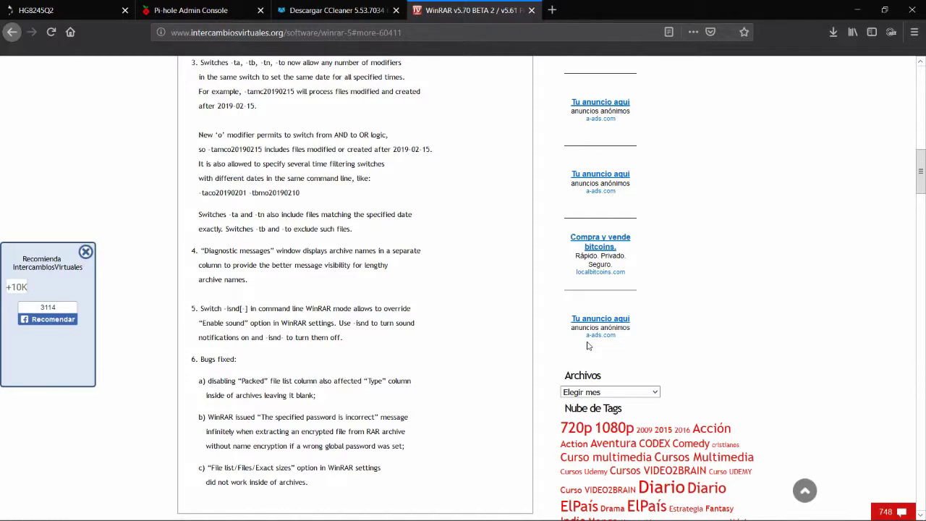
Step: Inspect the list of trackers that the browser detected on the IntercambiosVirtuales page
left_click(160, 32)
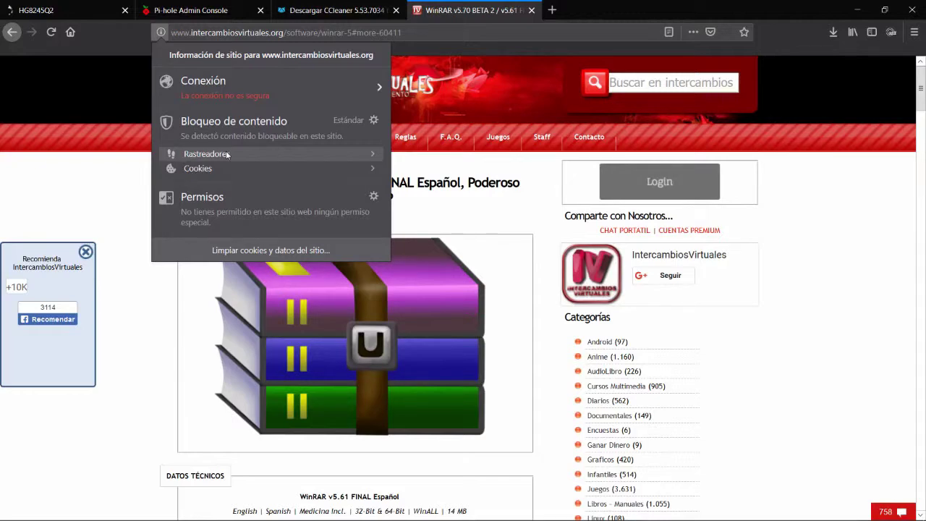
left_click(226, 154)
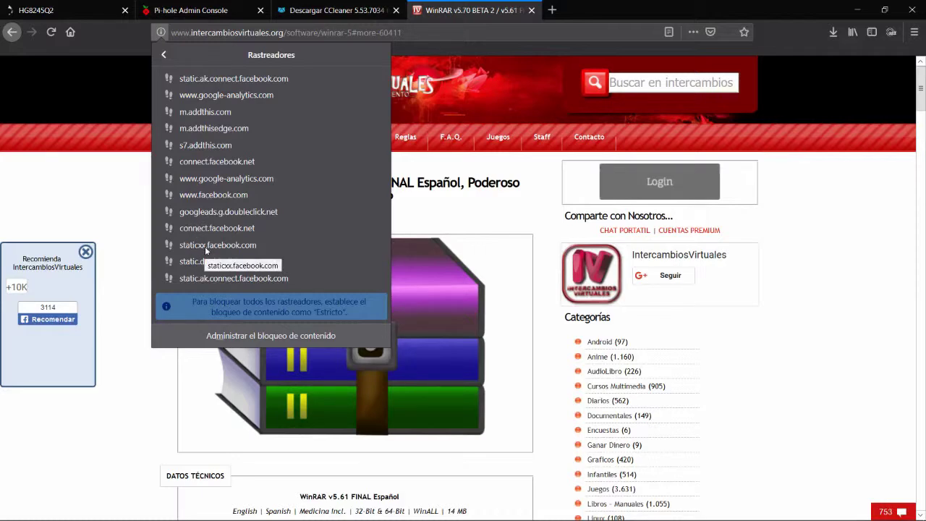
left_click(117, 205)
Step: Disable the primary DHCP server in the HG8245Q2 router's configuration and apply the change
left_click(321, 4)
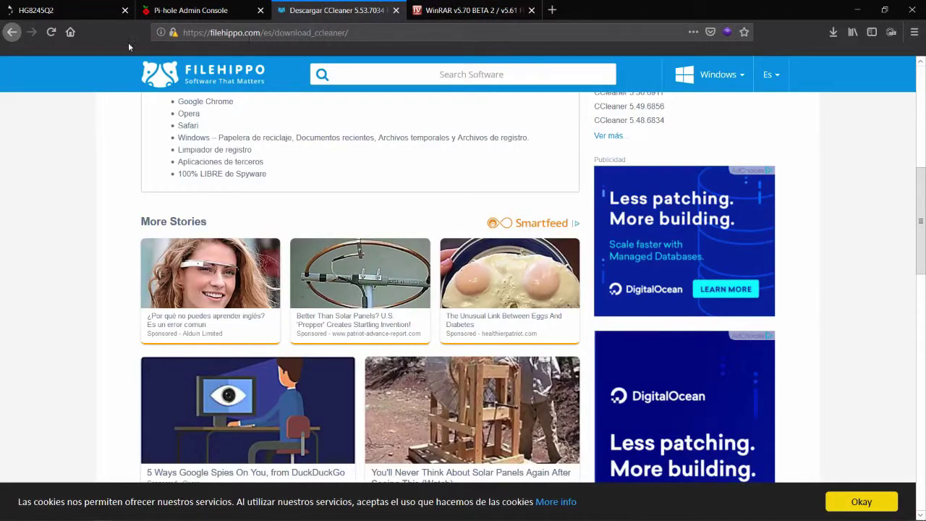
left_click(196, 6)
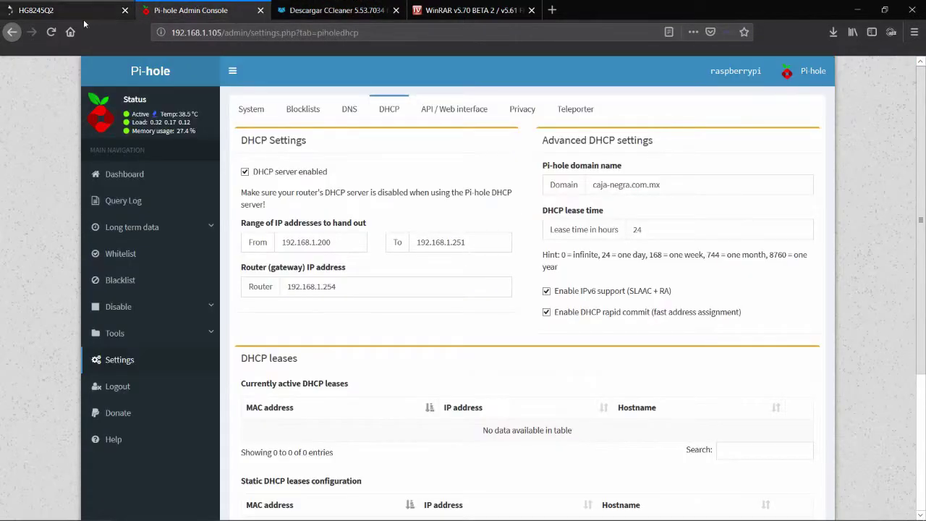
left_click(37, 7)
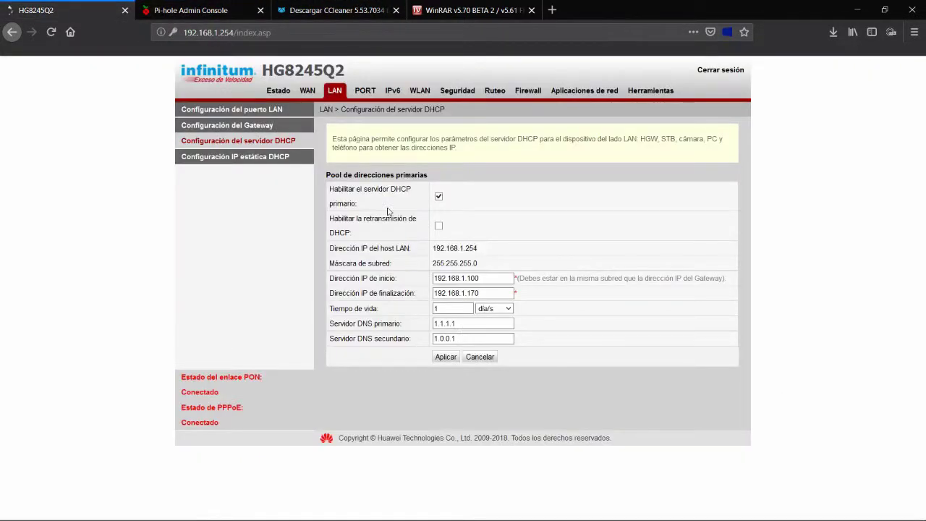
left_click(438, 196)
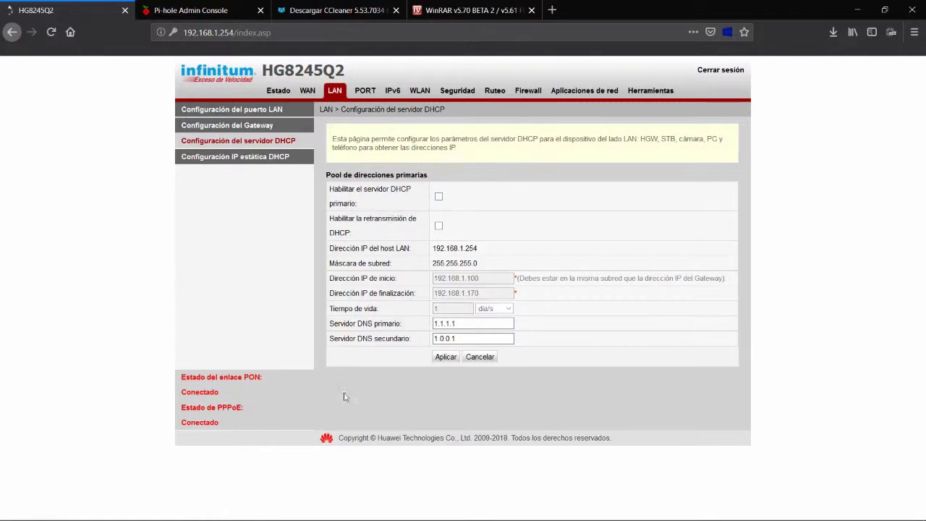
left_click(445, 357)
Step: Switch to the Windows command prompt and release the computer's current IP address with ipconfig /release
key("alt+Tab")
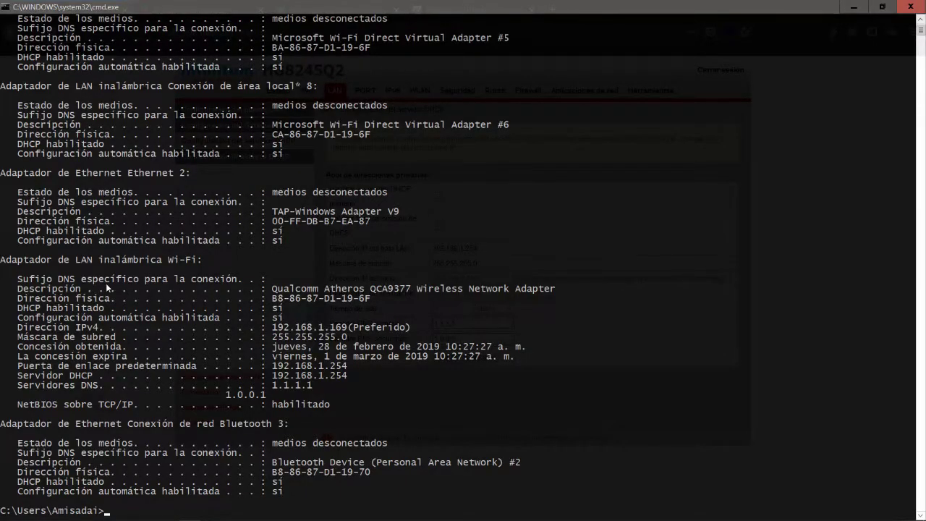
type("ipconfig")
type("/release")
key("Return")
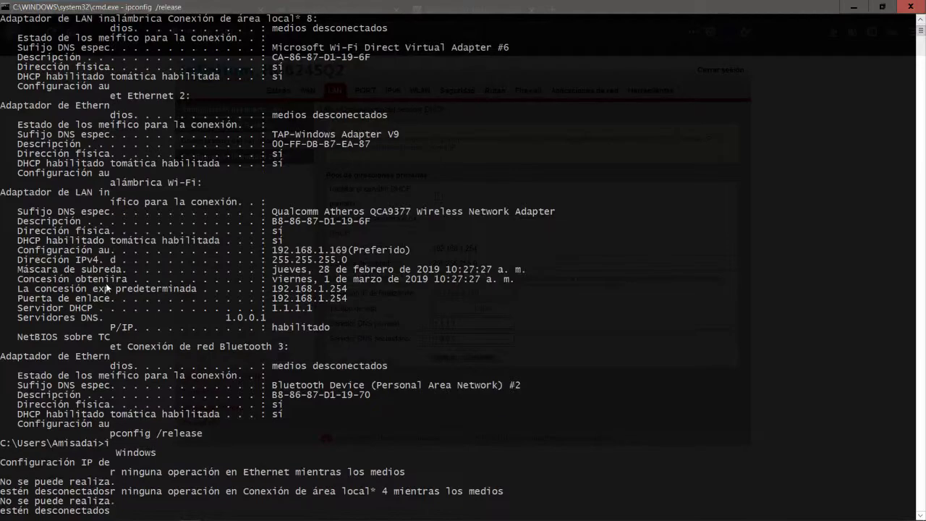
Step: Flush the DNS cache with ipconfig /flushdns and request a new IP address with ipconfig /renew
key("Up")
key("BackSpace")
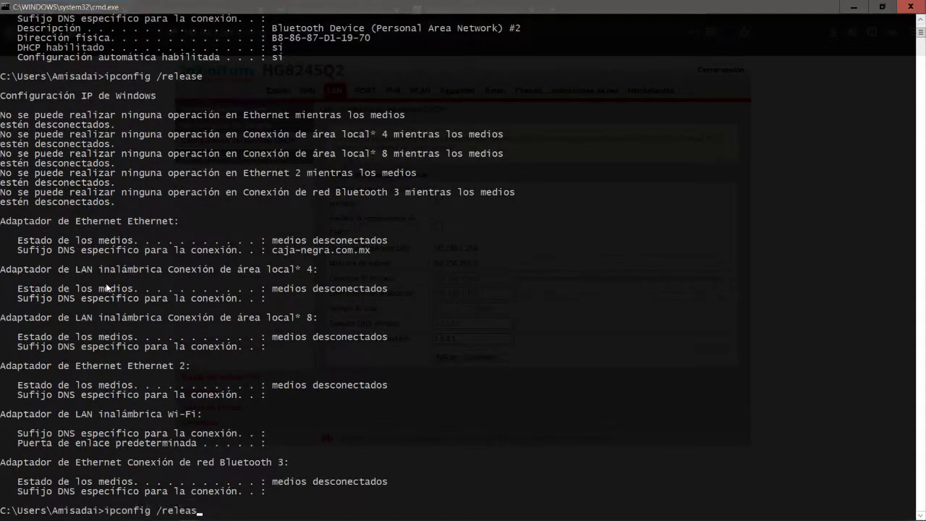
key("BackSpace")
key("BackSpace")
key("BackSpace")
key("BackSpace")
key("BackSpace")
key("BackSpace")
type("flushdns")
key("Return")
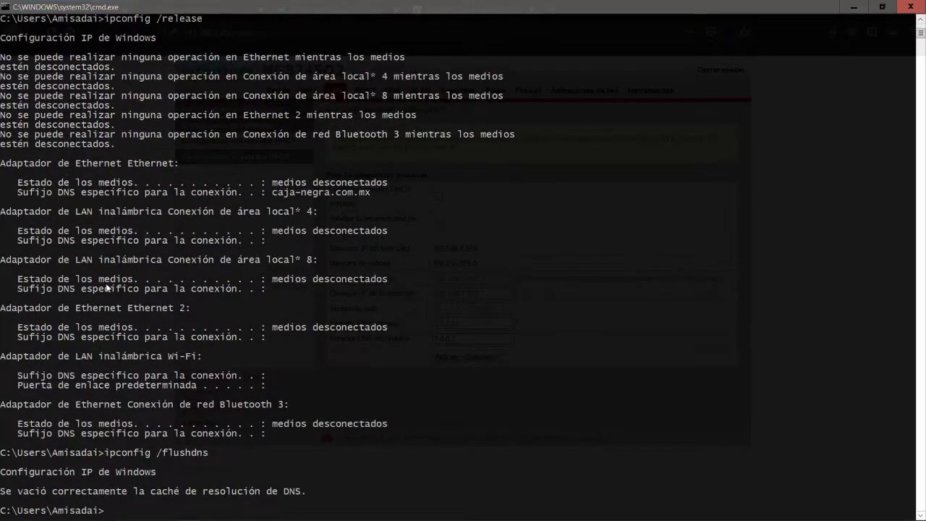
type("ipconfig /renew")
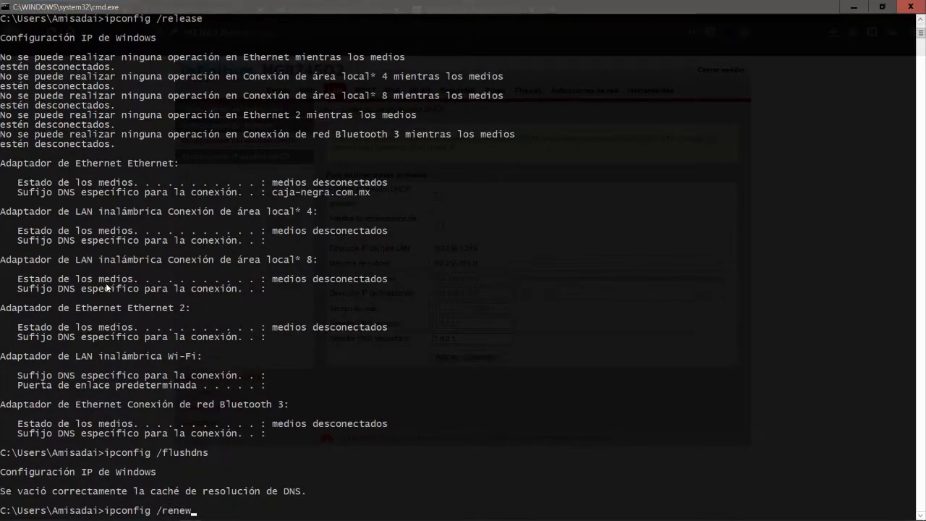
key("Return")
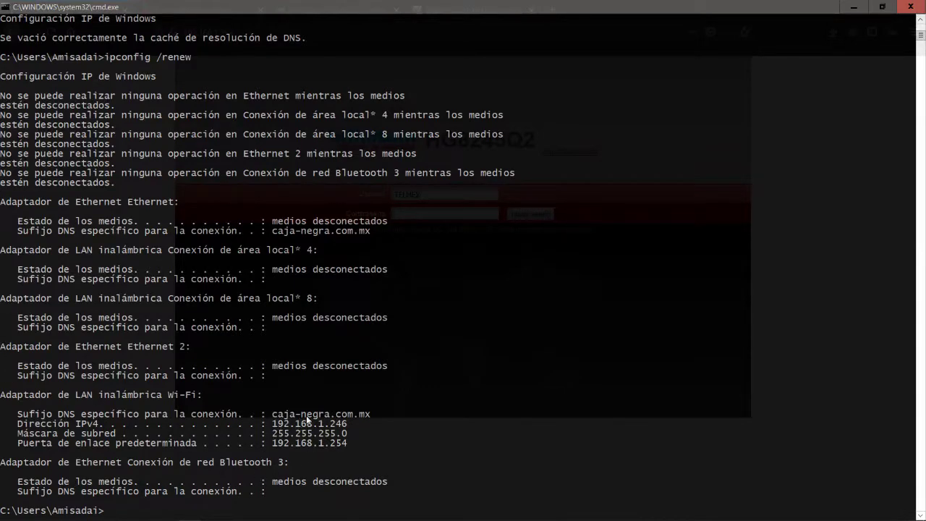
Step: Check the Pi-hole console's IP address and run ipconfig /all to compare it with the Wi-Fi adapter's DHCP and DNS servers
type("ipconfig")
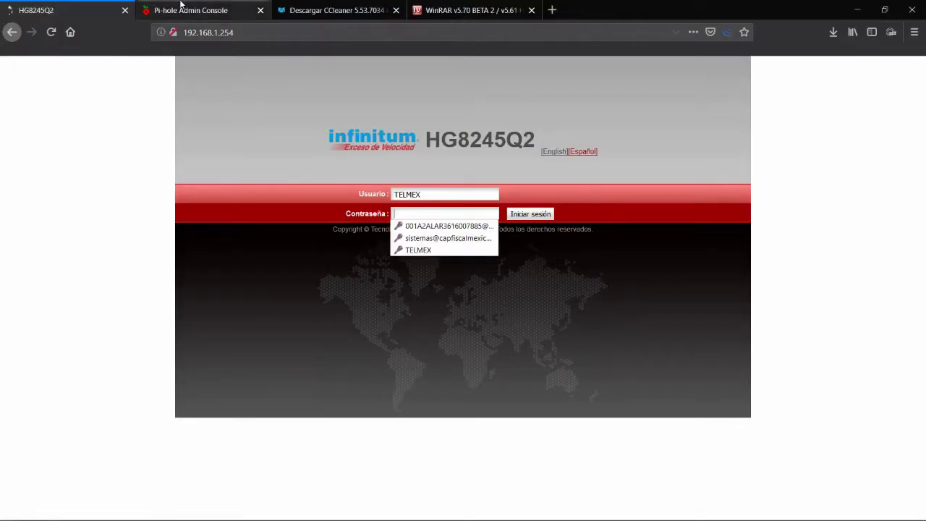
left_click(183, 7)
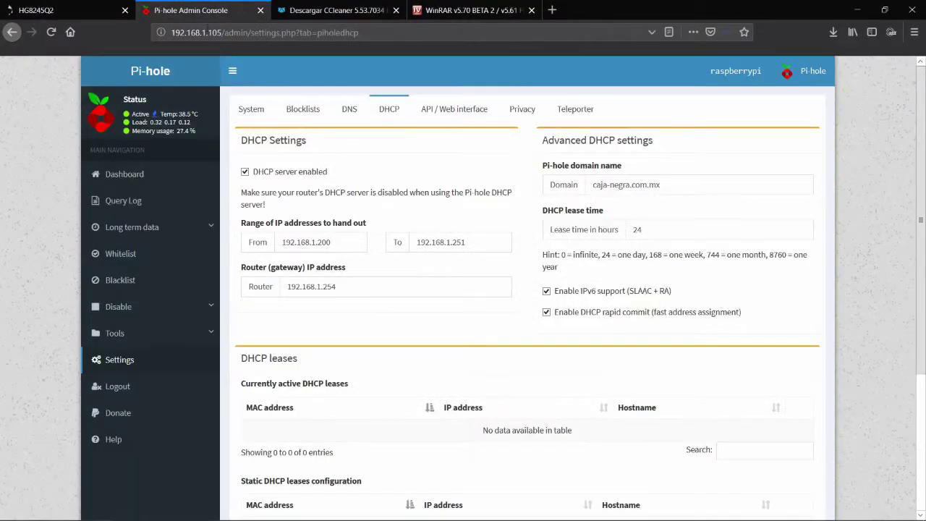
key("alt+Tab")
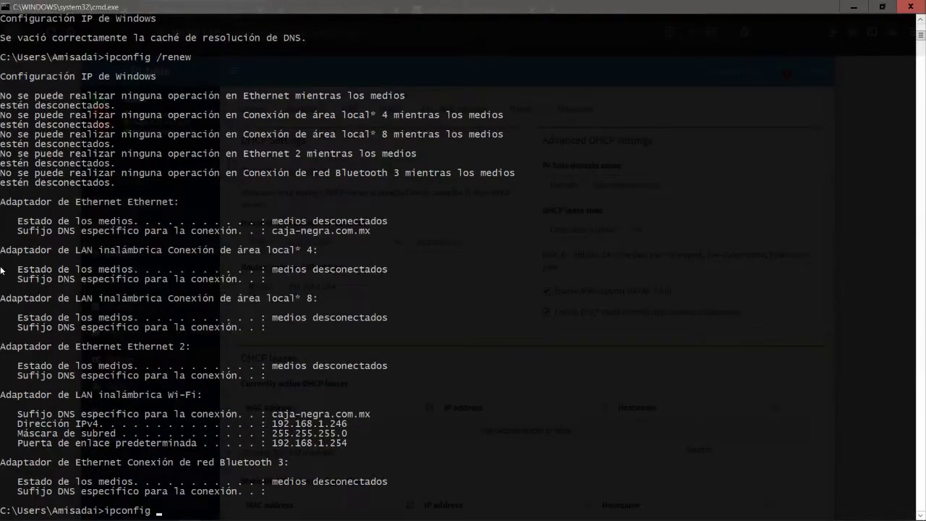
type("/all")
key("Return")
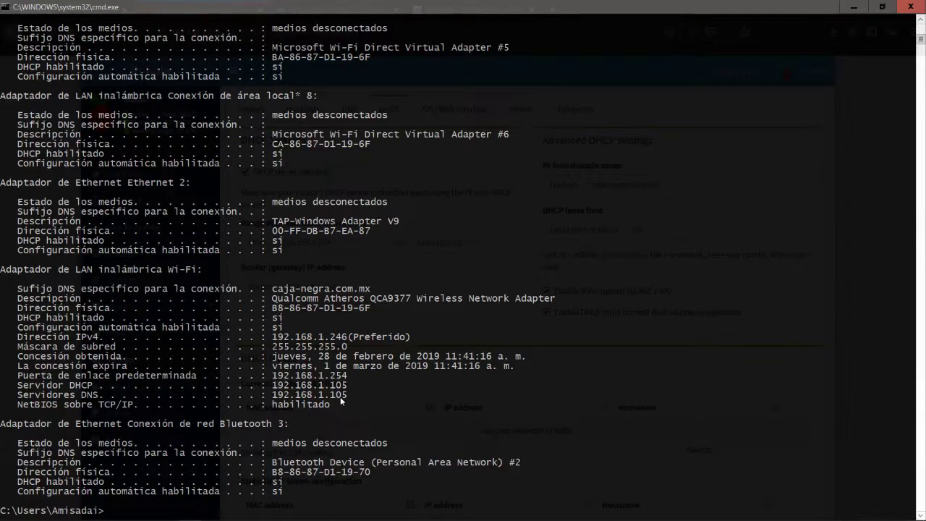
Step: Open the Windows Control Panel and display the list of network adapter connections
key("super")
type("panel")
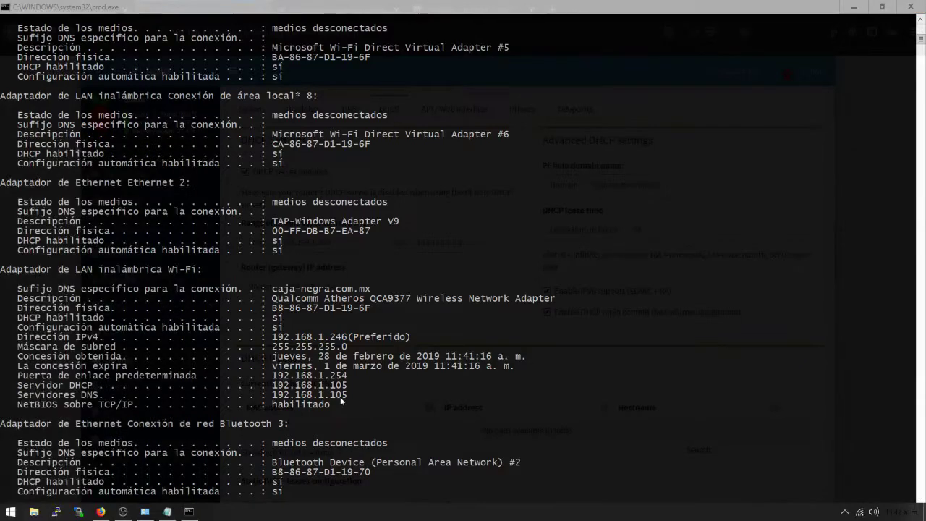
key("Return")
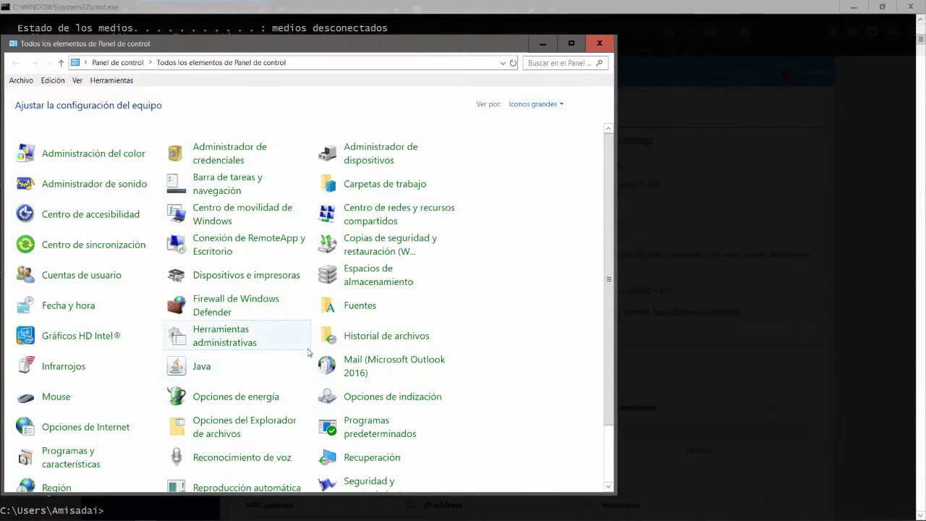
left_click(373, 221)
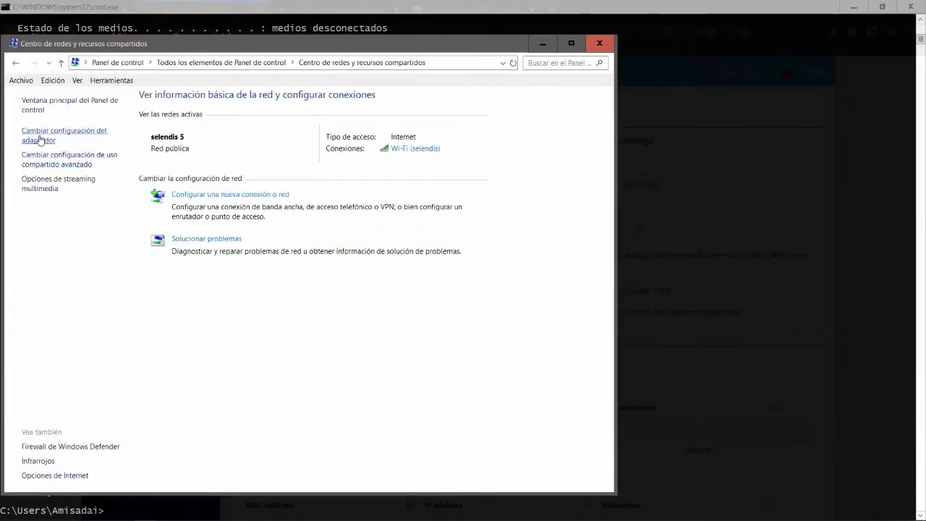
left_click(40, 139)
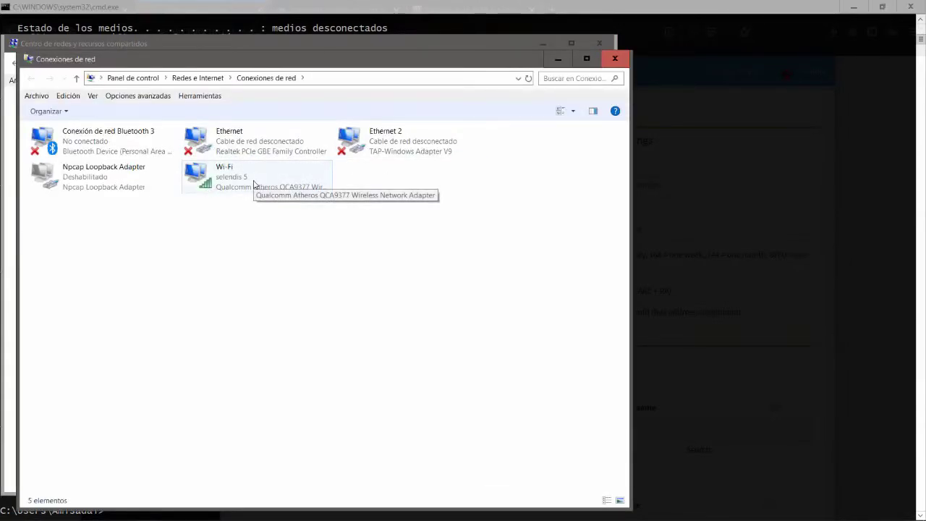
Step: Examine the Wi-Fi adapter's network connection details for its IPv4 DHCP and DNS servers
left_click(239, 180)
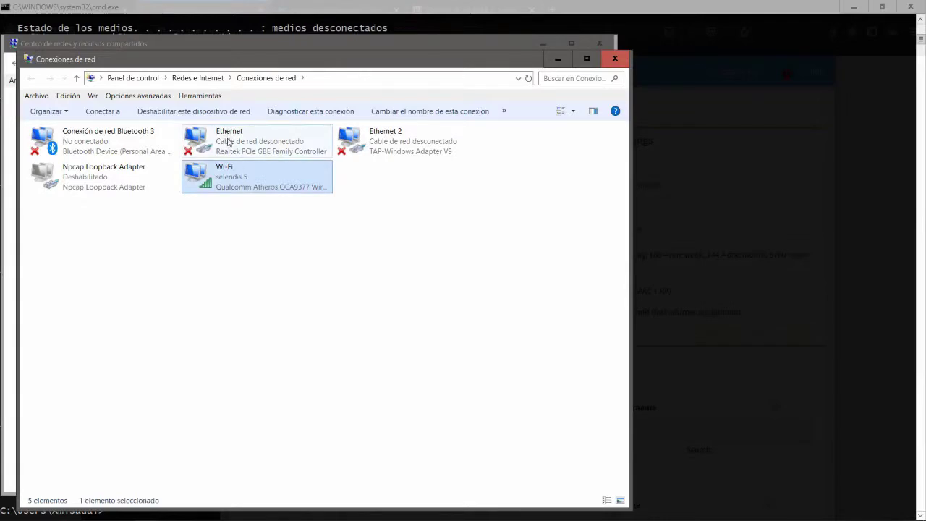
left_click(228, 142)
double_click(249, 181)
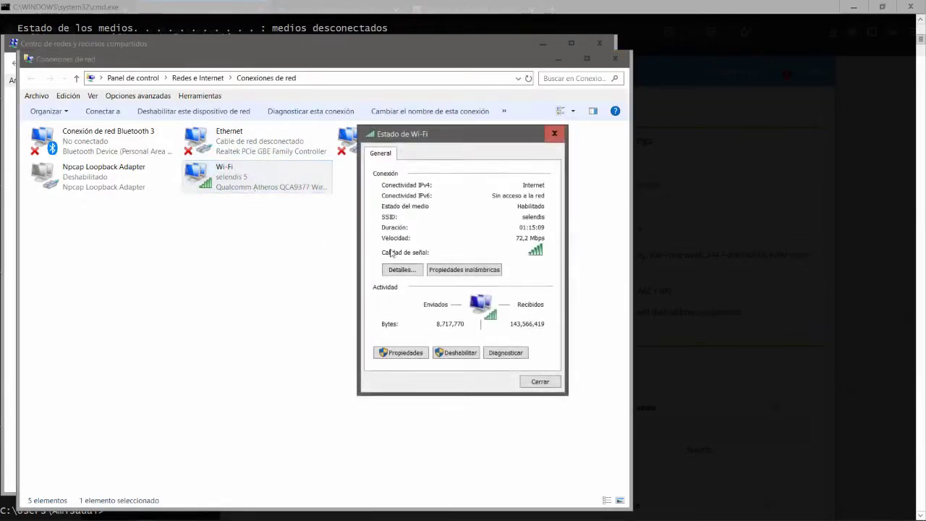
left_click(403, 270)
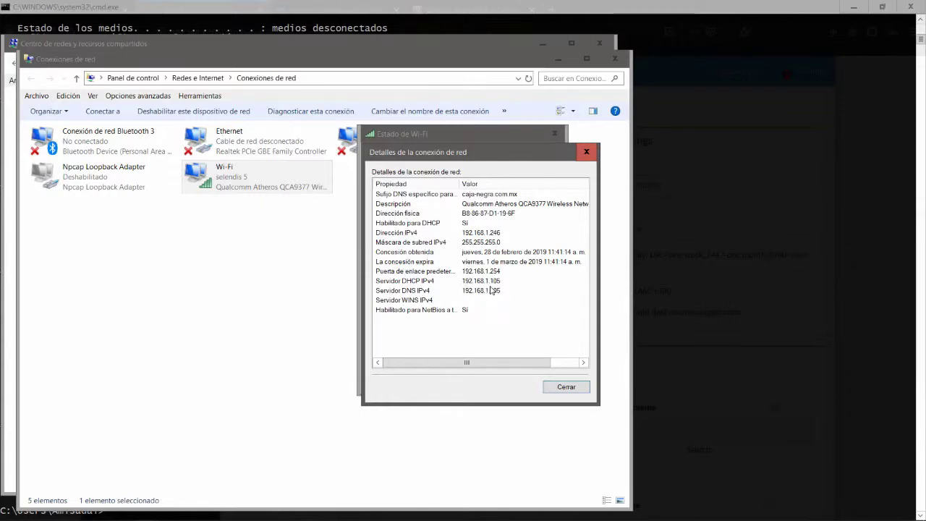
left_click(562, 388)
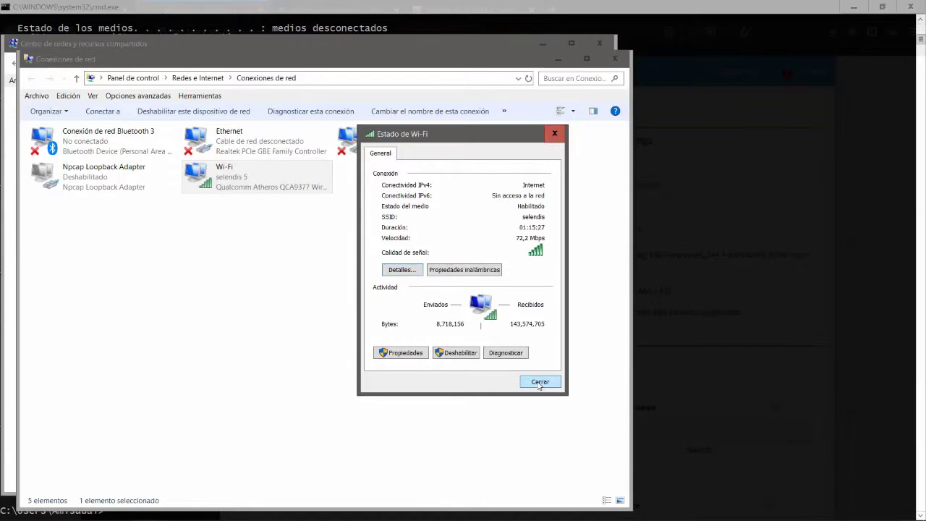
Step: Try a manual preferred DNS server of 192.168.1.105 in the Wi-Fi adapter's IPv4 properties, discard it and close the adapter's dialogs
left_click(387, 353)
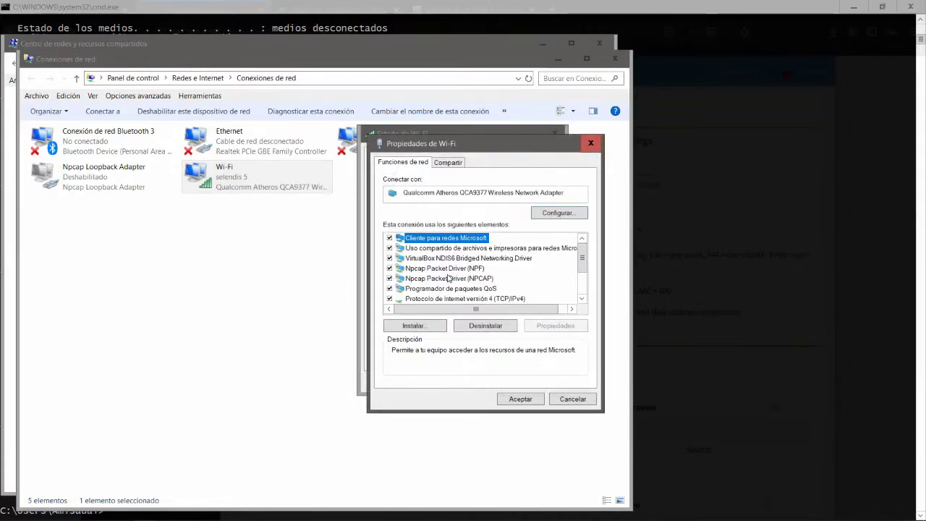
double_click(472, 299)
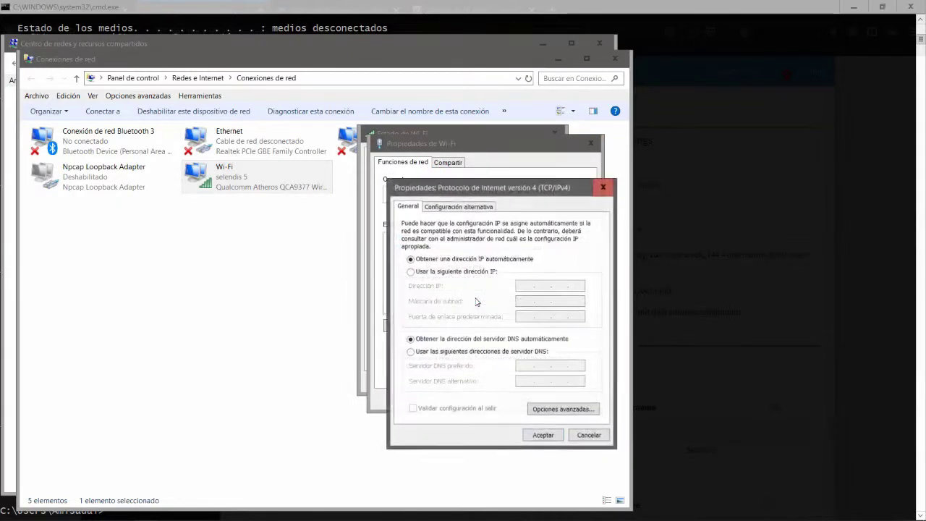
left_click(453, 352)
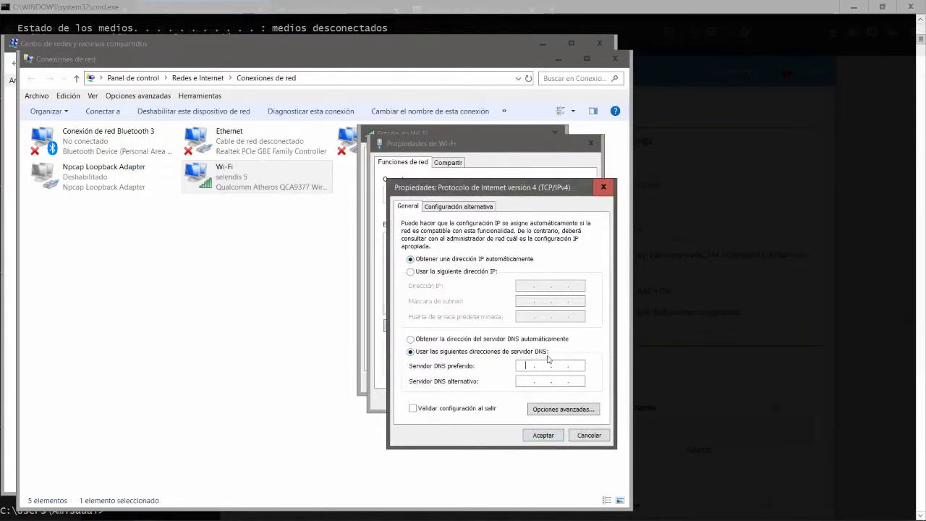
type("192.")
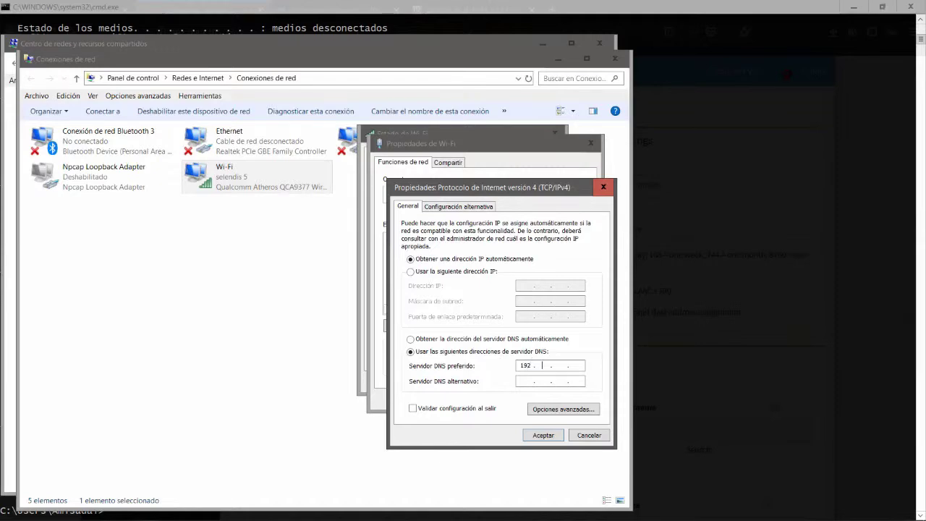
type("168.1.105")
left_click(589, 435)
left_click(572, 398)
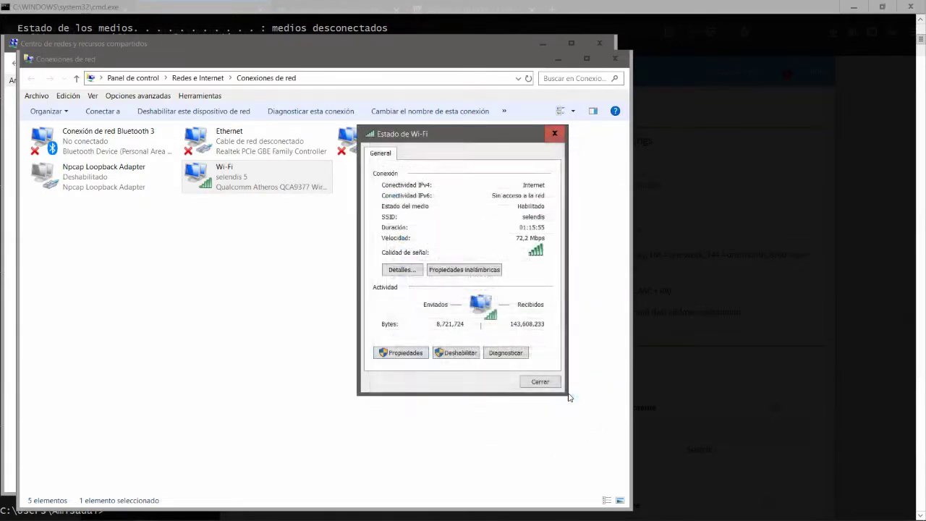
left_click(545, 382)
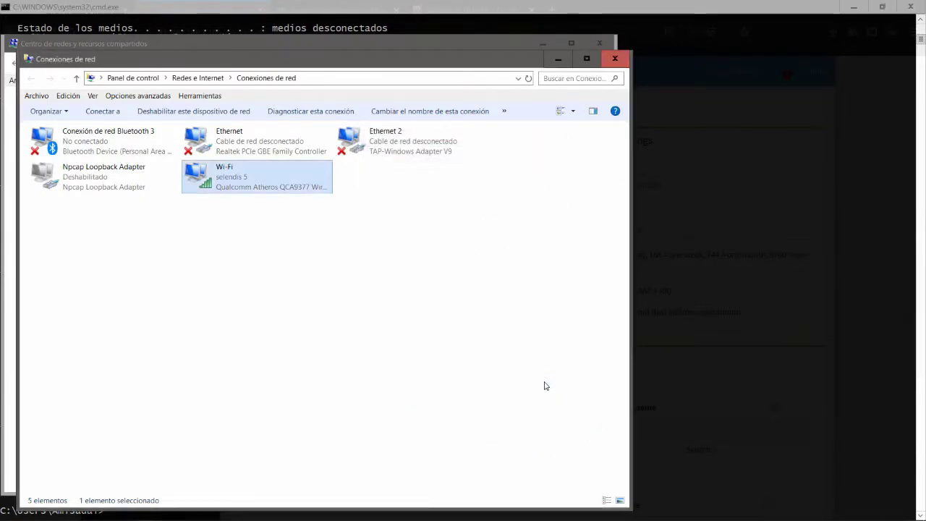
Step: Close the network settings windows and view Pi-hole's dashboard for its query totals and the number of domains on the blocklist
left_click(613, 59)
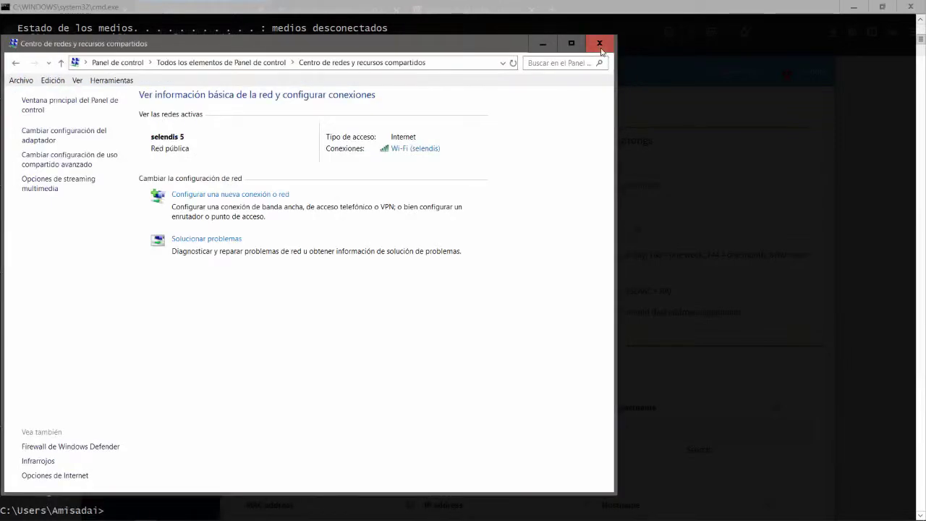
left_click(600, 43)
key("Return")
key("alt+Tab")
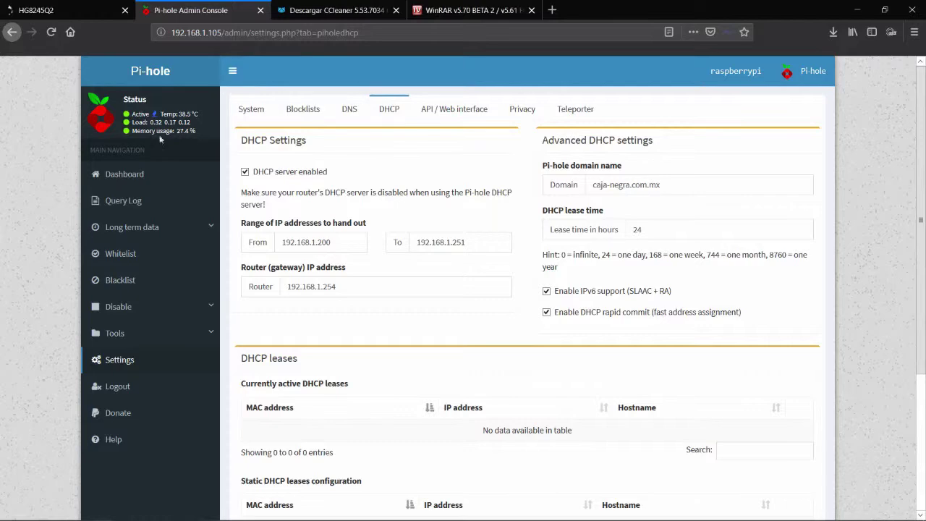
left_click(120, 180)
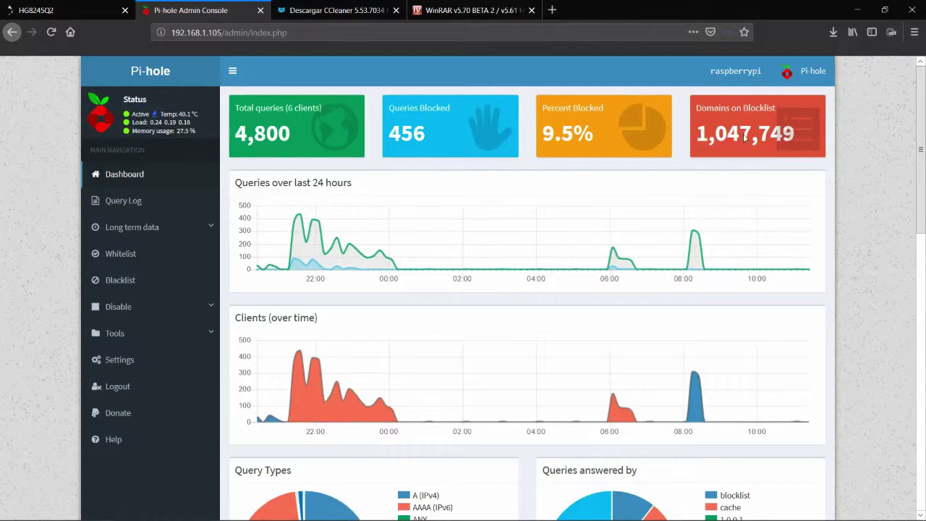
mouse_move(770, 137)
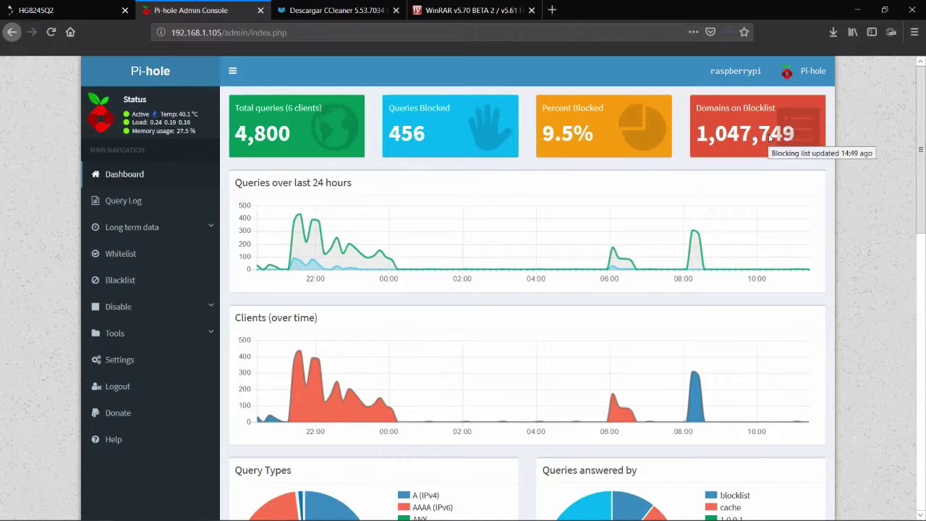
Step: Reload the FileHippo CCleaner download page through Pi-hole and examine its advertising areas
left_click(559, 10)
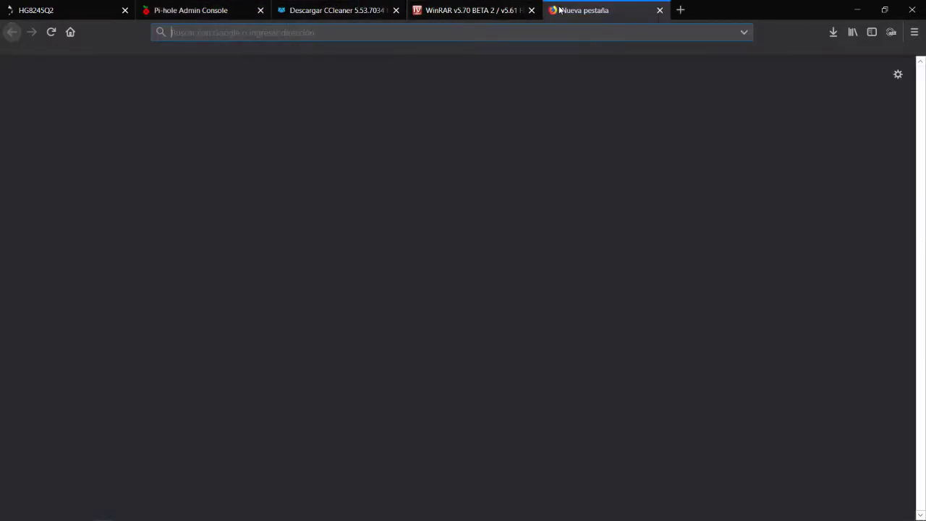
left_click(351, 11)
left_click(396, 34)
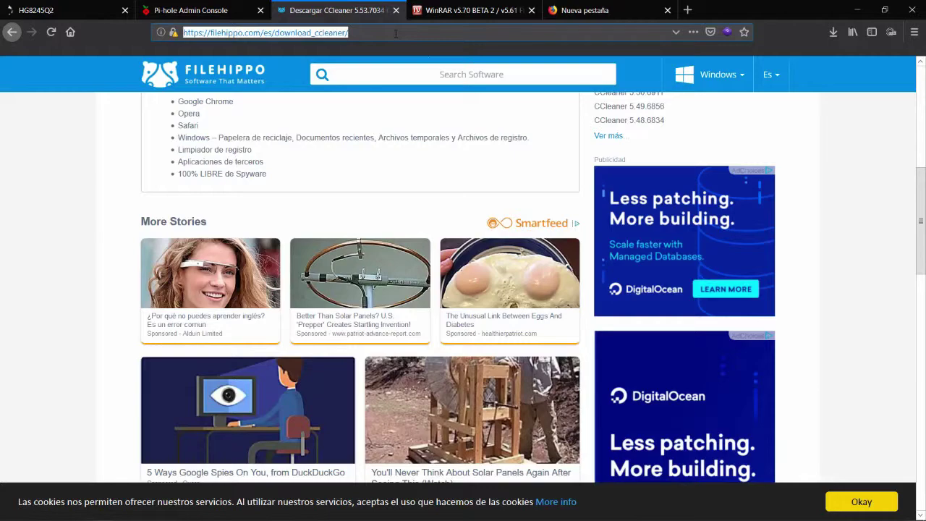
scroll(704, 264, "down", 1)
scroll(703, 264, "up", 9)
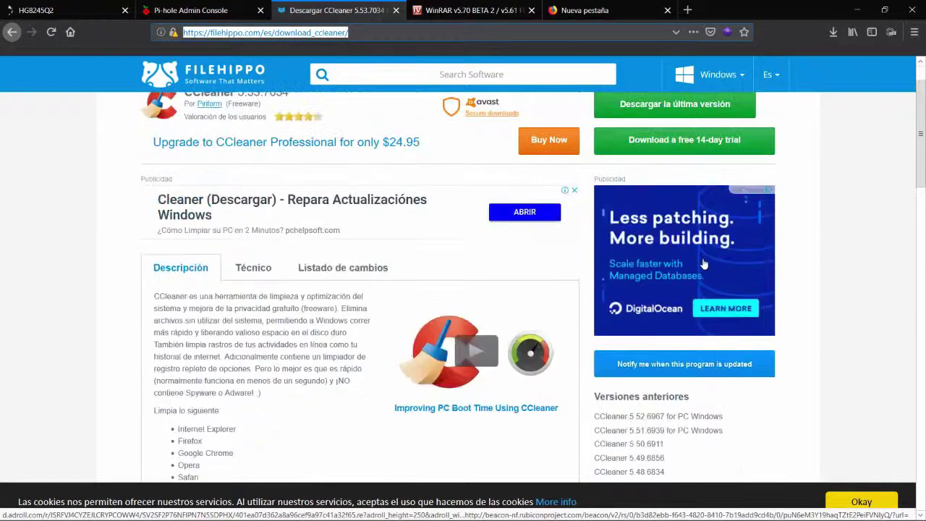
scroll(704, 264, "up", 1)
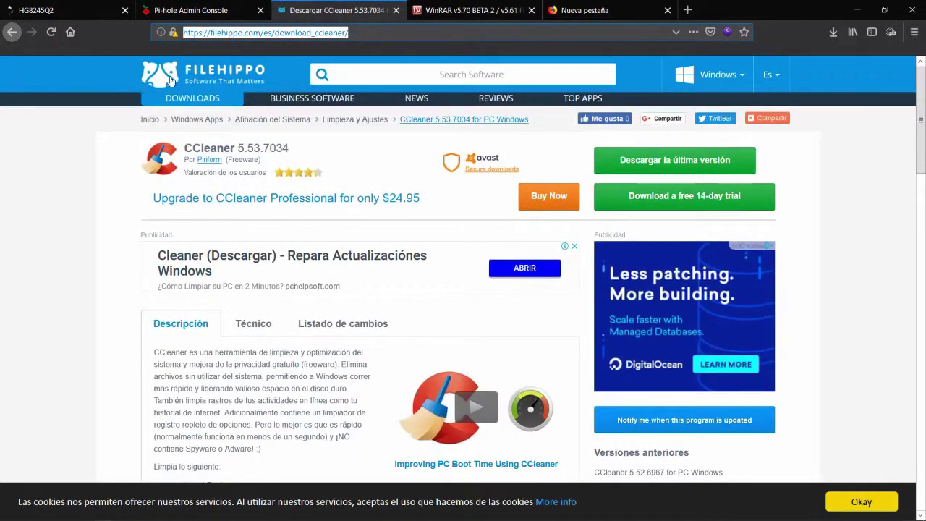
left_click(347, 33)
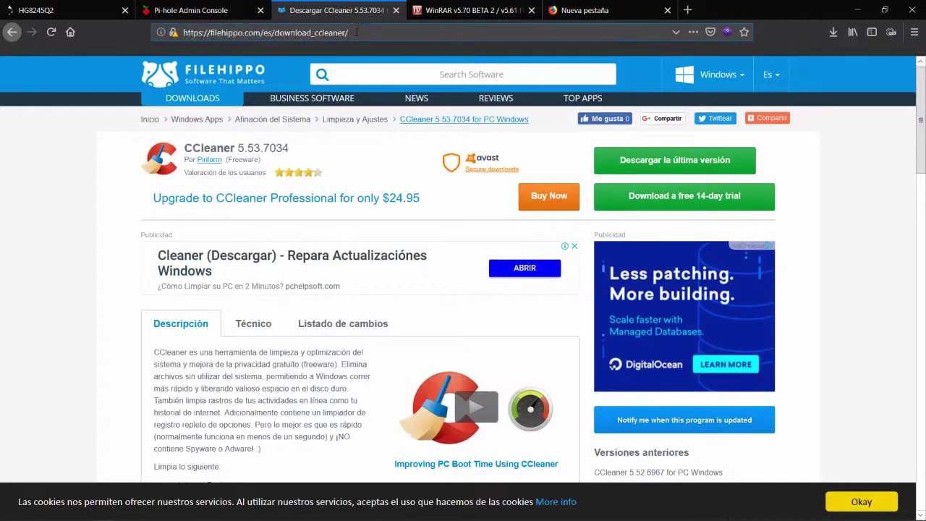
key("Return")
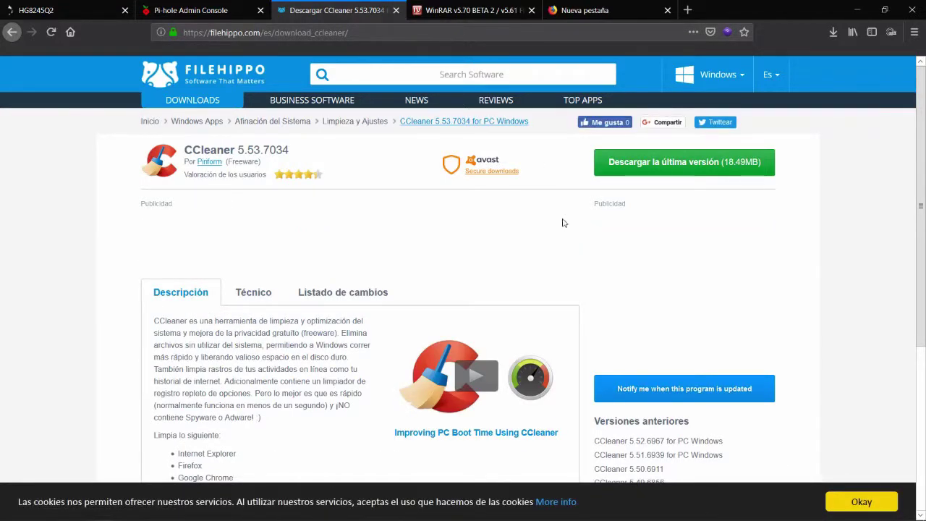
scroll(692, 342, "down", 3)
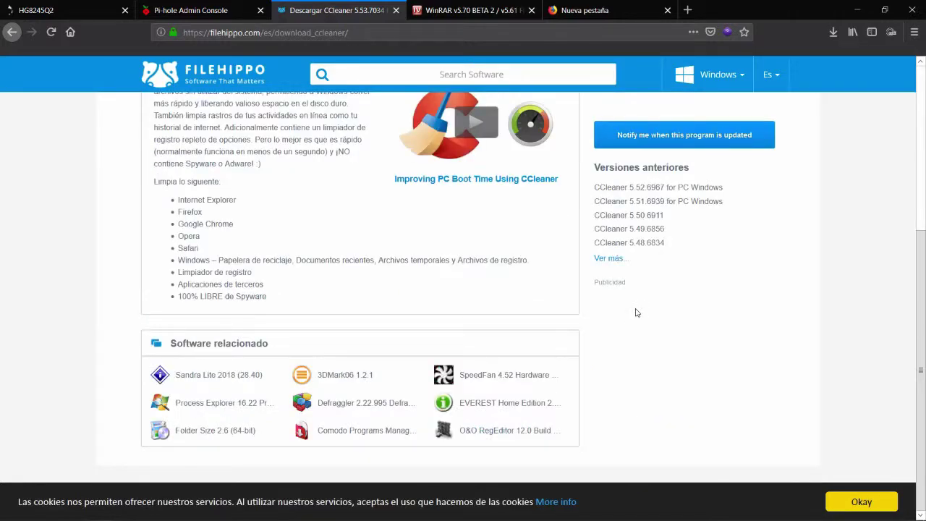
scroll(636, 313, "up", 5)
Step: Detach the Pi-hole dashboard into its own browser window and enlarge that window so the statistics boxes fit
left_click(190, 8)
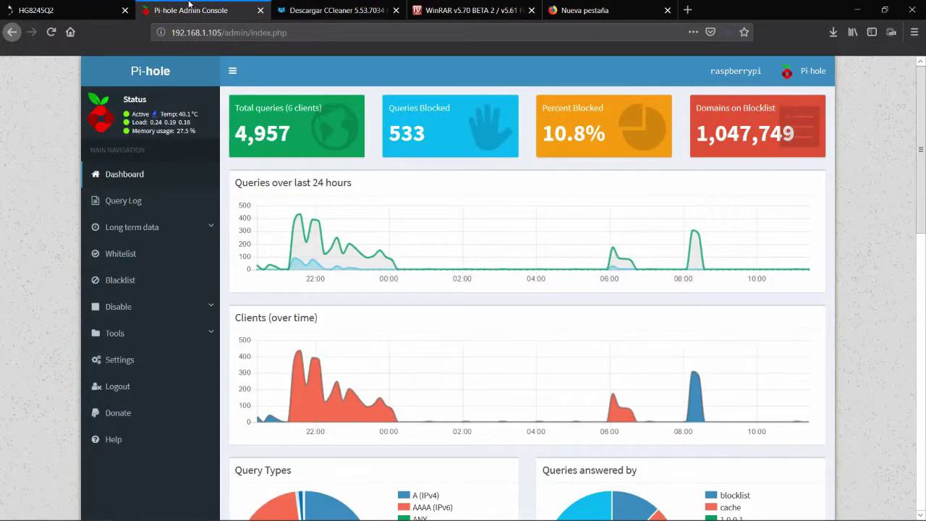
left_click_drag(189, 4, 428, 135)
left_click(736, 10)
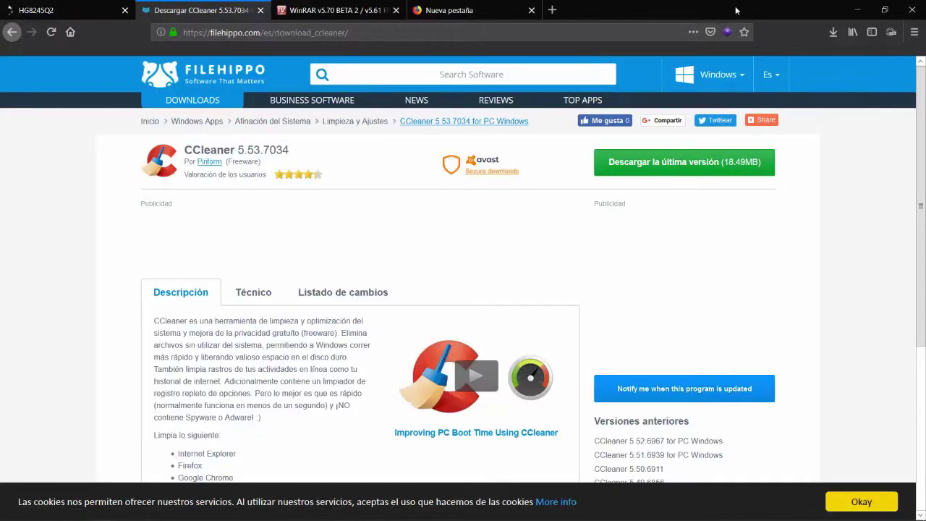
left_click(884, 10)
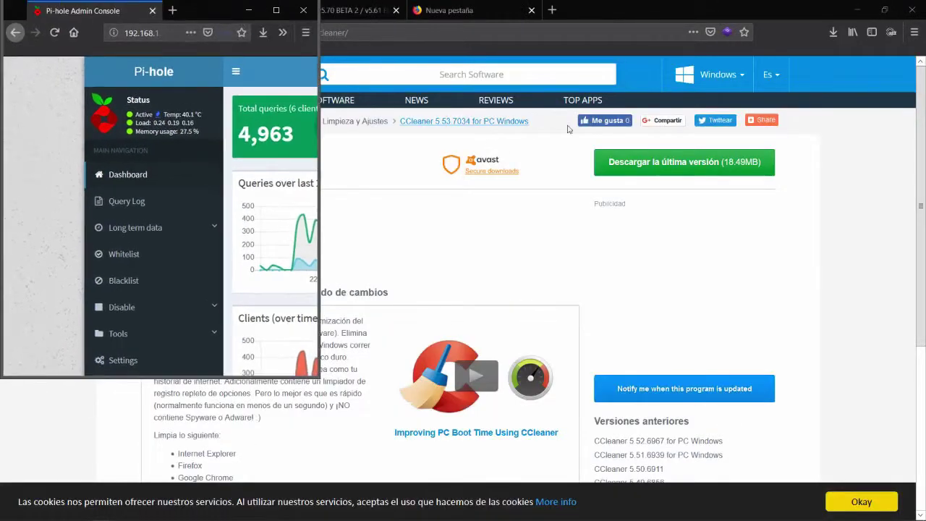
left_click(317, 381)
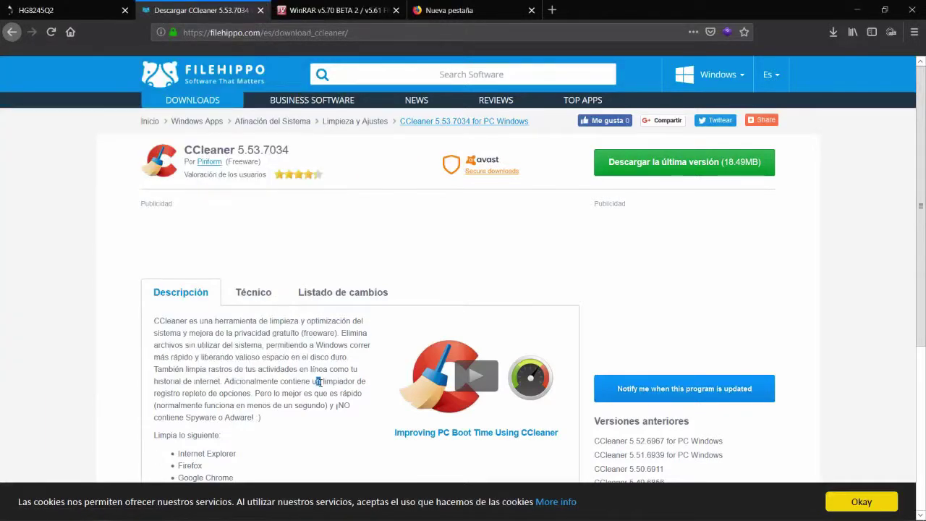
left_click_drag(318, 381, 347, 479)
key("alt+Tab")
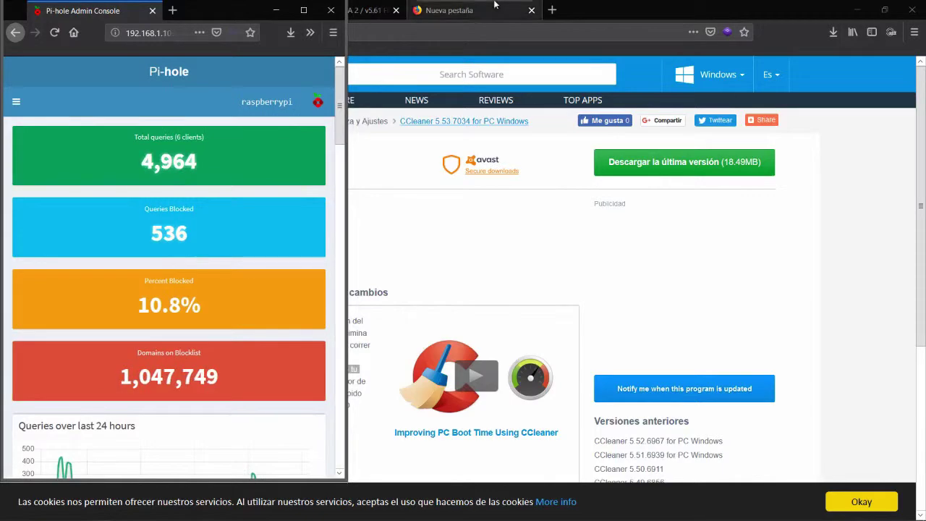
Step: Restore the main browser window from full screen, place it beside the Pi-hole dashboard and enlarge it
left_click(687, 9)
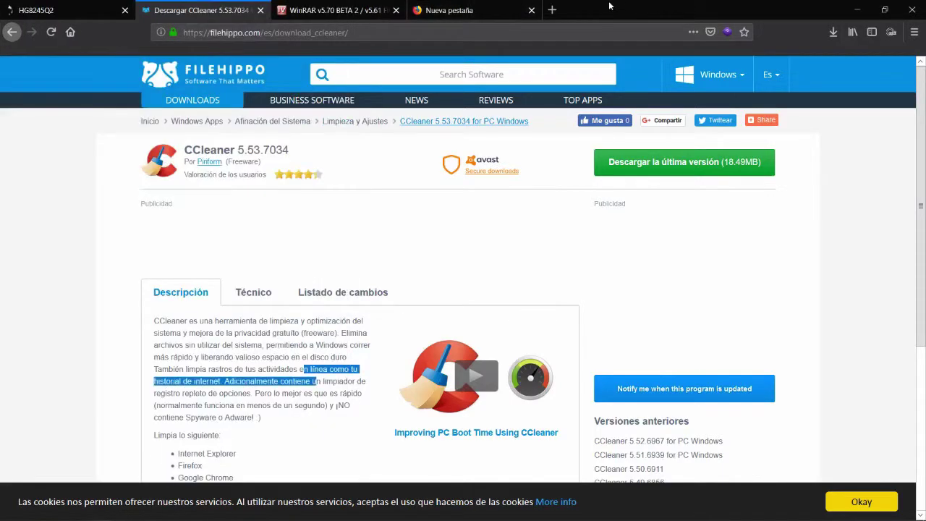
left_click(885, 9)
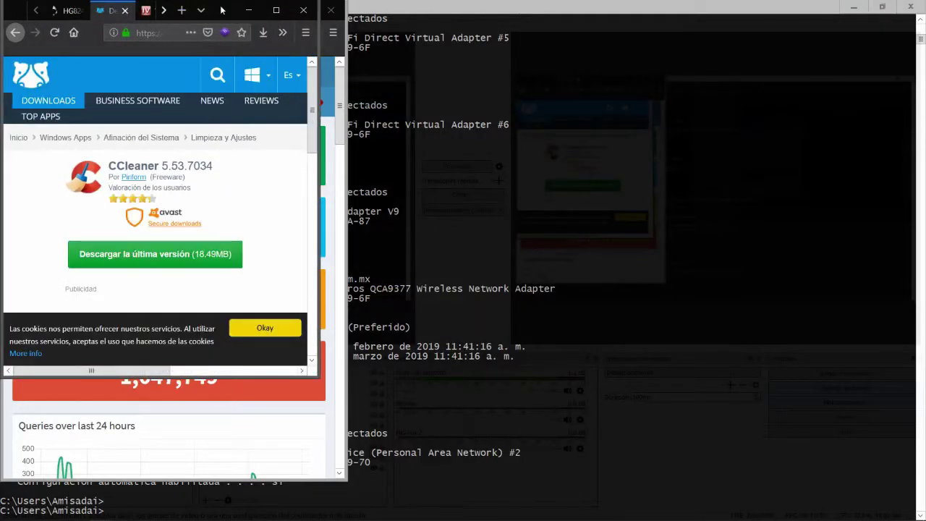
left_click_drag(223, 9, 550, 7)
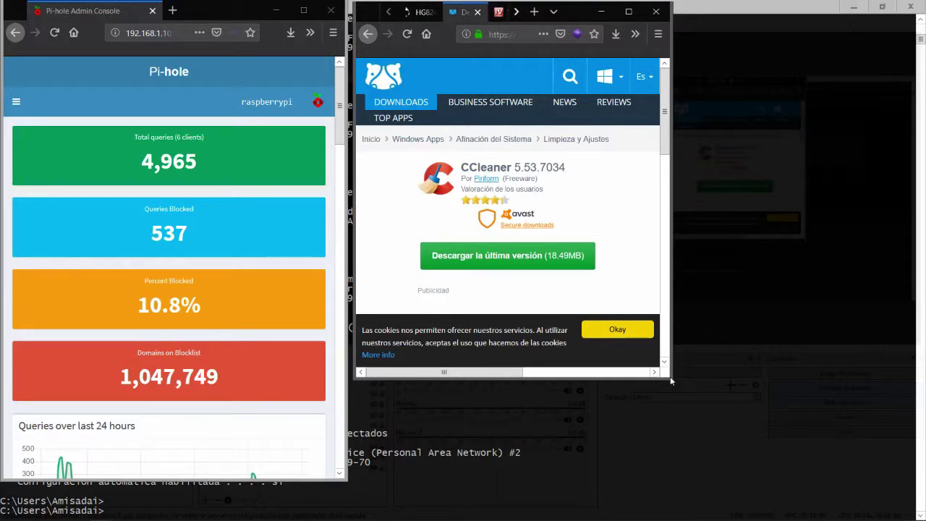
left_click_drag(671, 379, 897, 507)
Step: Browse the WinRAR page on intercambiosvirtuales.org and examine pages 3 and 2 of Pi-hole's recent queries for allowed and blocked domains
left_click(622, 12)
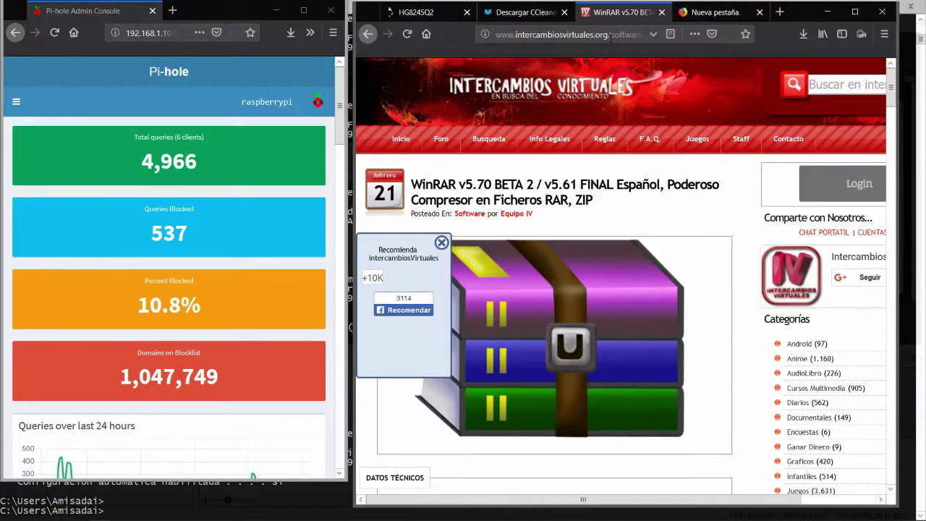
scroll(830, 142, "down", 10)
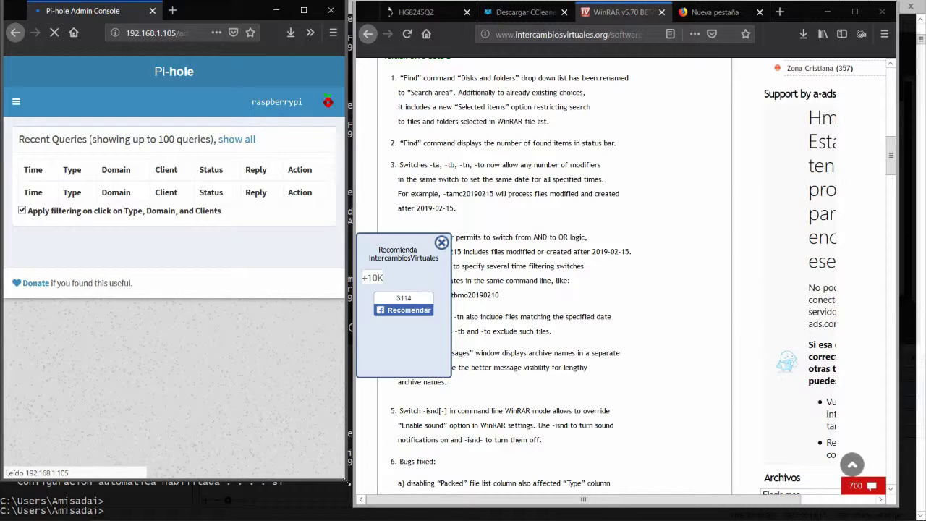
left_click(170, 417)
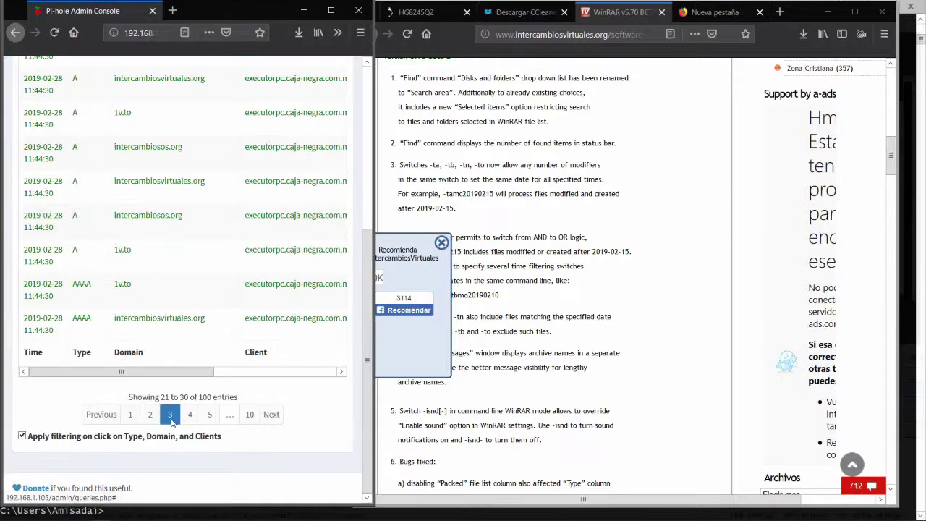
left_click(149, 413)
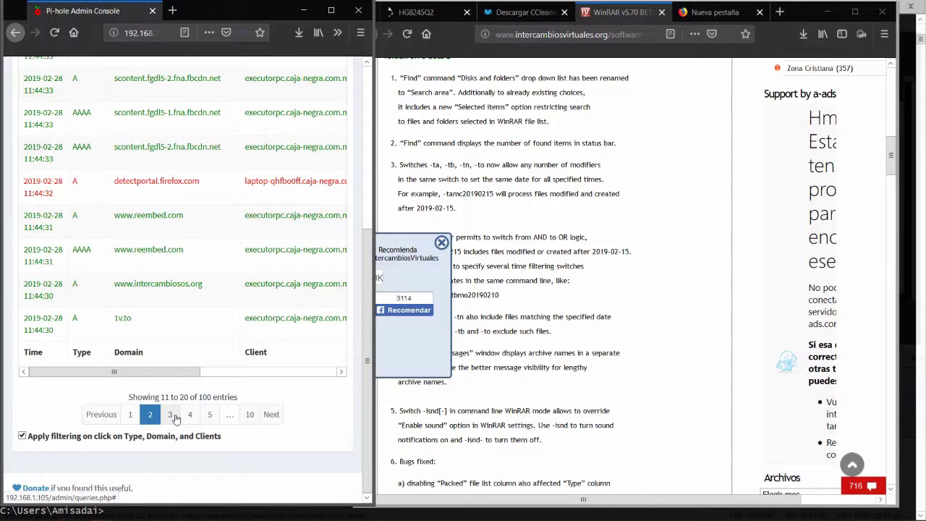
scroll(175, 418, "up", 1)
left_click(170, 478)
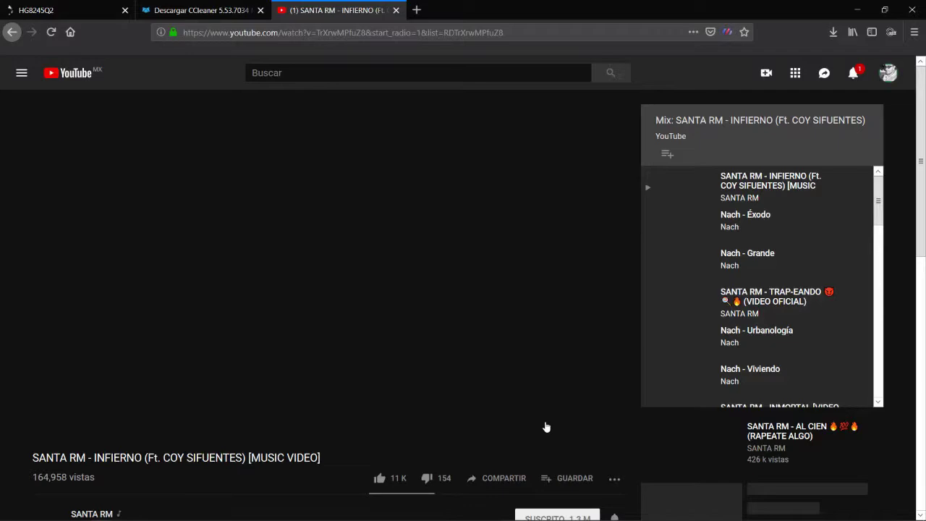
Step: Go from the open music video to YouTube's home page
left_click(73, 73)
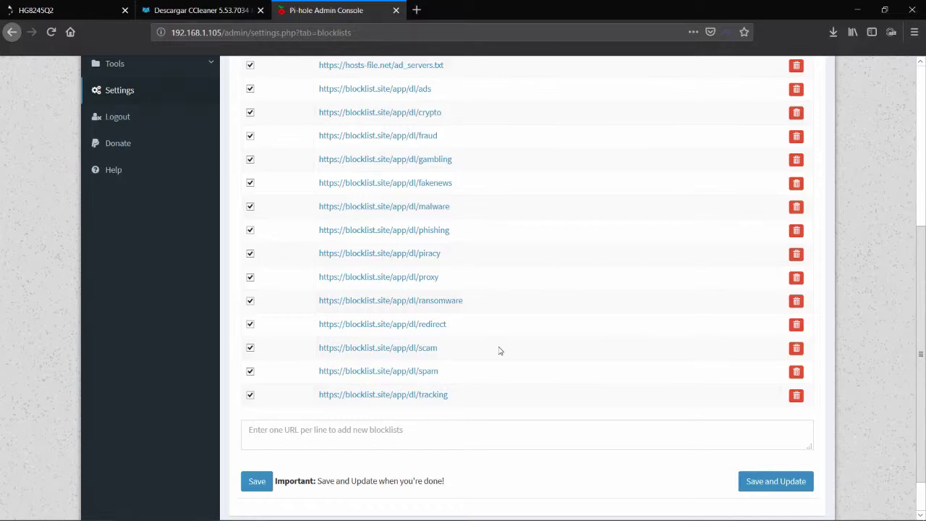
Step: Review the blocklist.site URLs in Pi-hole's blocklist settings, including the gambling, piracy, redirect, scam, spam and tracking lists
scroll(498, 350, "up", 2)
left_click_drag(455, 230, 411, 230)
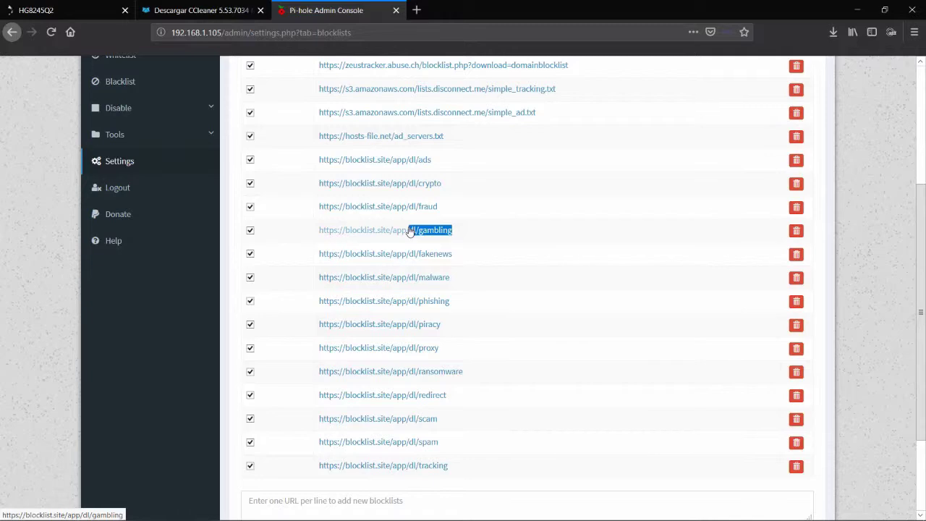
left_click_drag(442, 325, 407, 327)
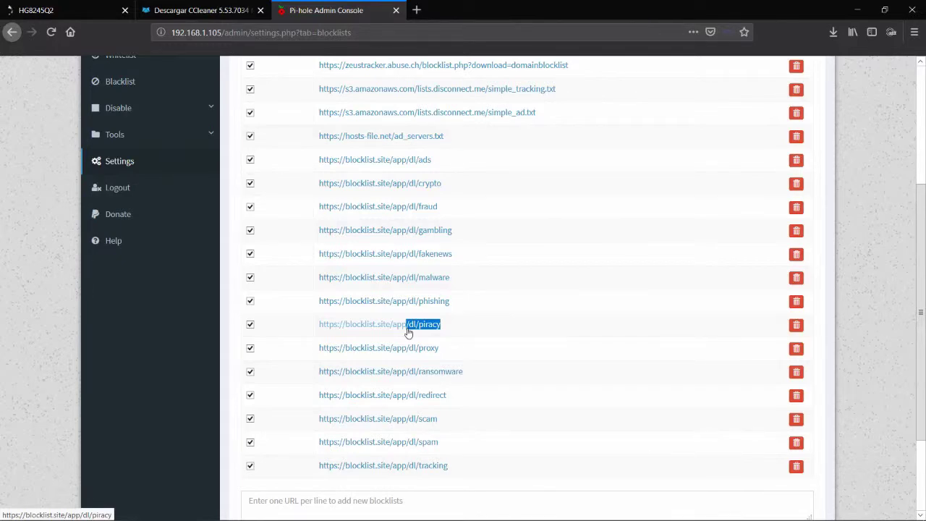
scroll(409, 331, "down", 3)
left_click_drag(447, 276, 428, 279)
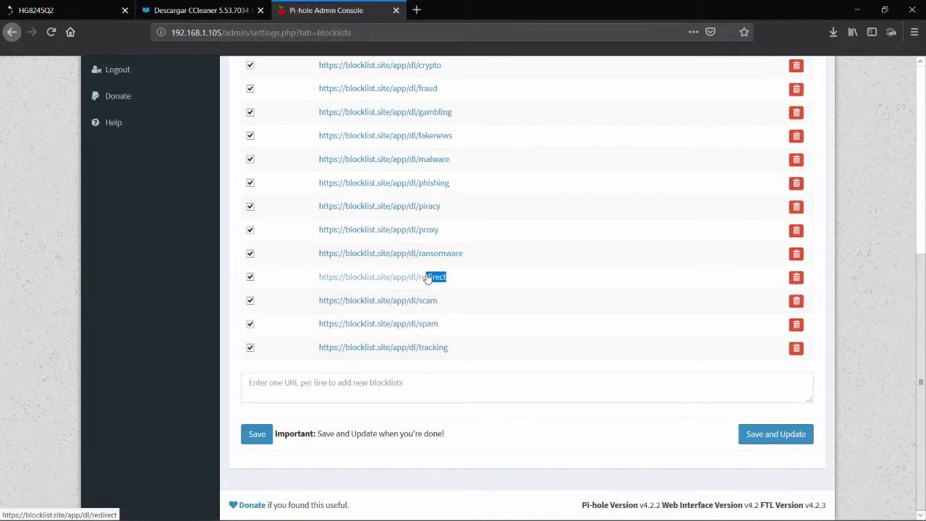
left_click_drag(448, 306, 415, 307)
left_click(487, 305)
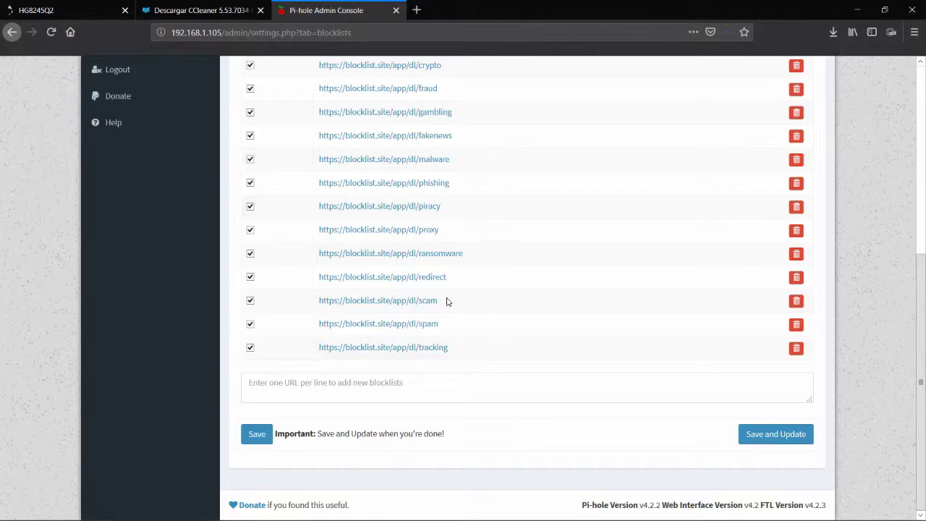
left_click_drag(447, 301, 405, 304)
left_click(476, 329)
left_click_drag(460, 326, 405, 326)
left_click_drag(477, 345, 405, 348)
Step: Open the blocklist source sites blocklist.site and tspprs.com in separate new tabs
left_click(418, 11)
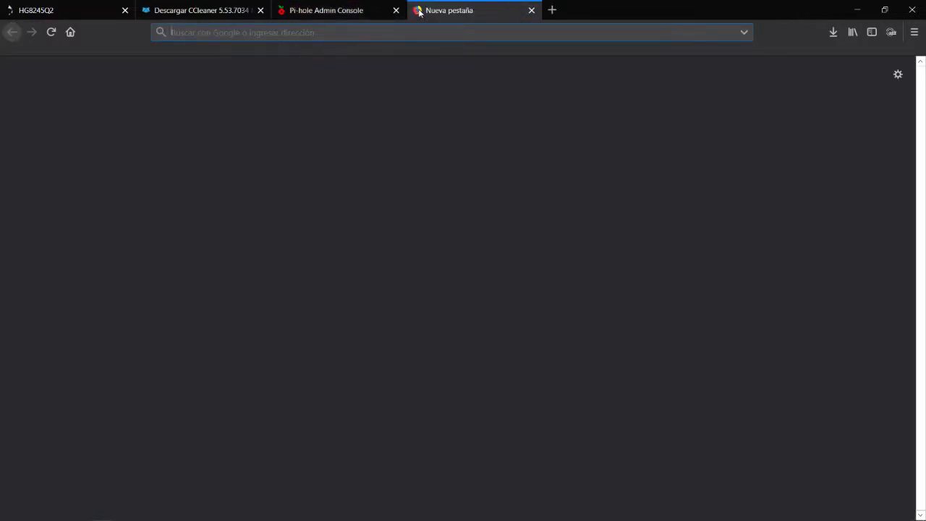
type("blocklist.site")
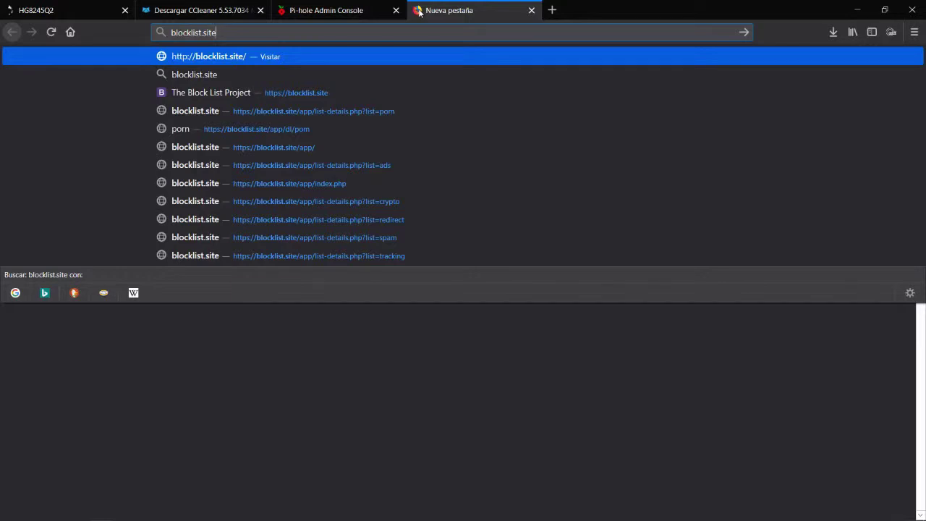
key("Return")
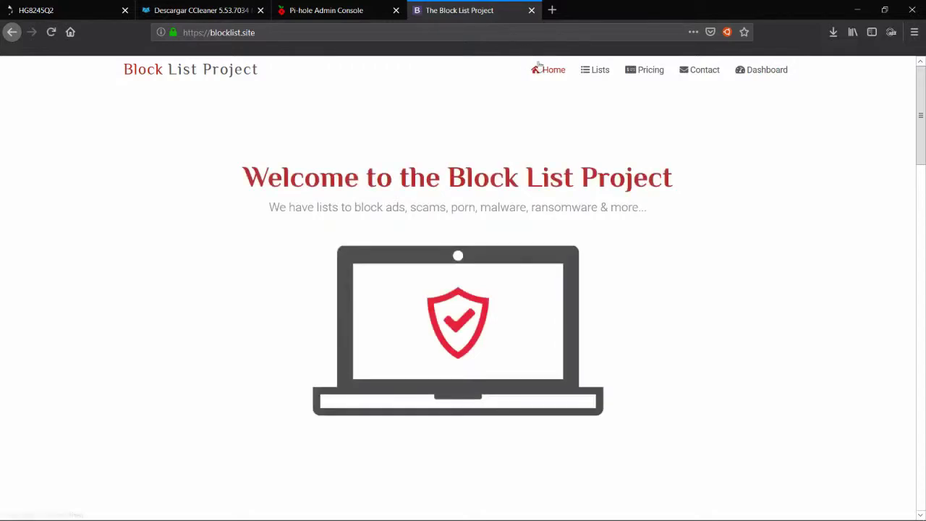
left_click(552, 10)
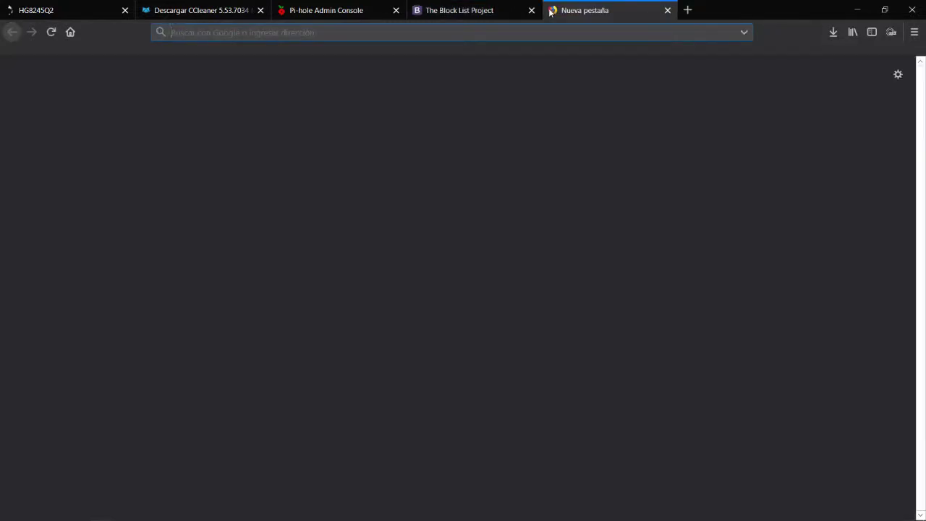
type("tspprs.com/")
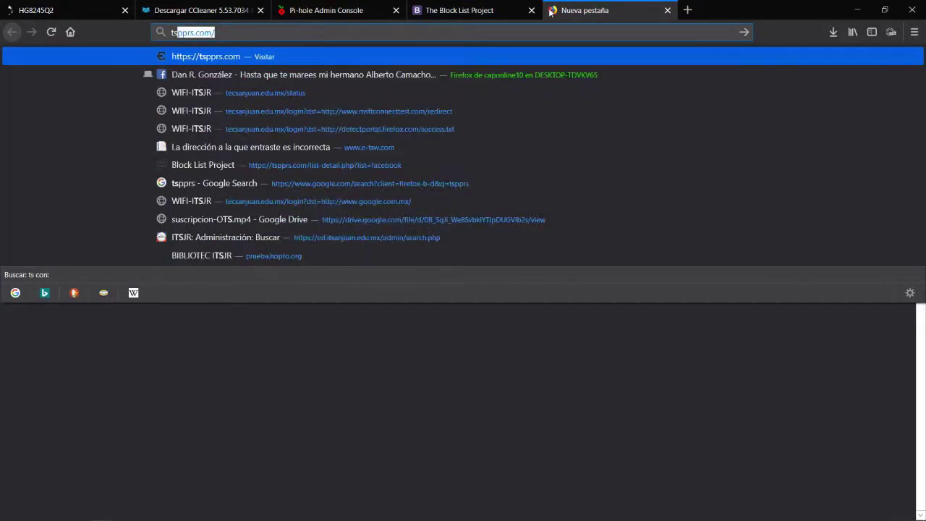
key("Return")
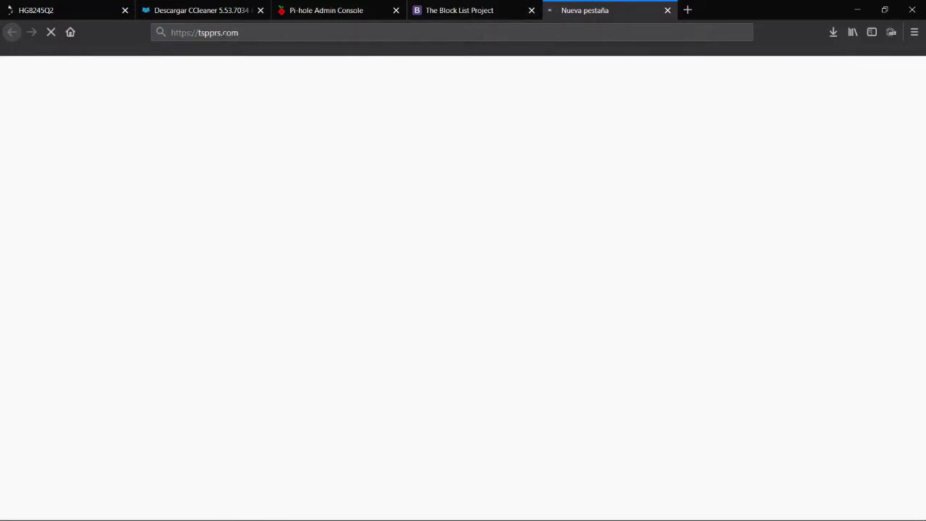
Step: Open the Block List Project site's page with all of its lists and close the unloaded tspprs.com tab
left_click_drag(584, 10, 426, 11)
left_click(572, 15)
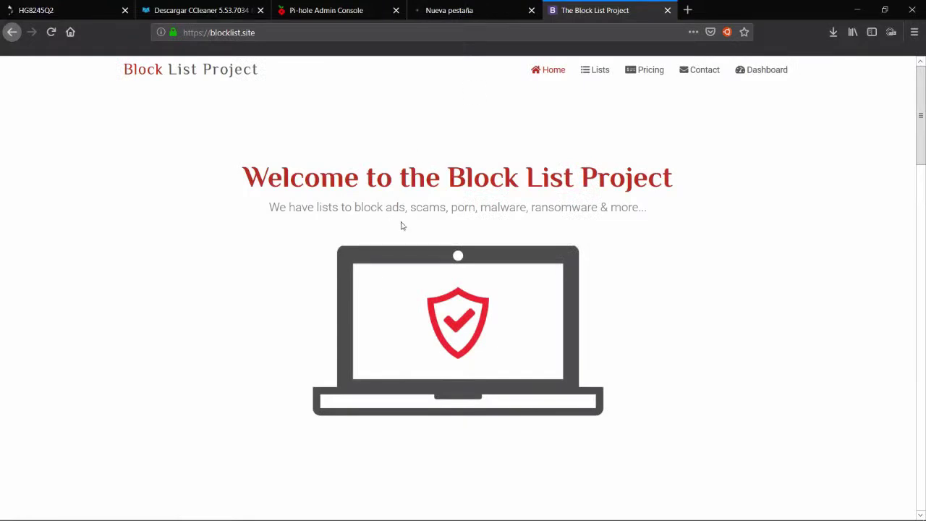
left_click(600, 72)
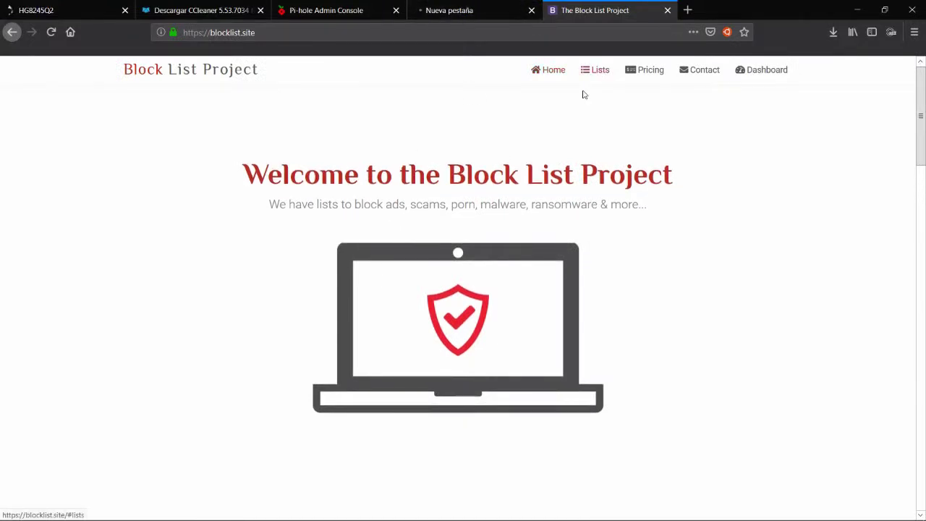
scroll(456, 380, "down", 2)
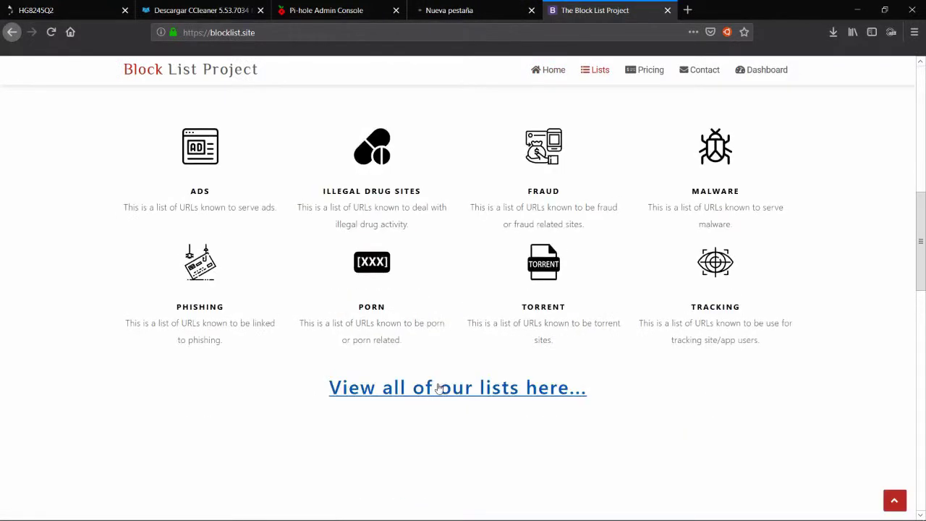
left_click(436, 394)
left_click(449, 8)
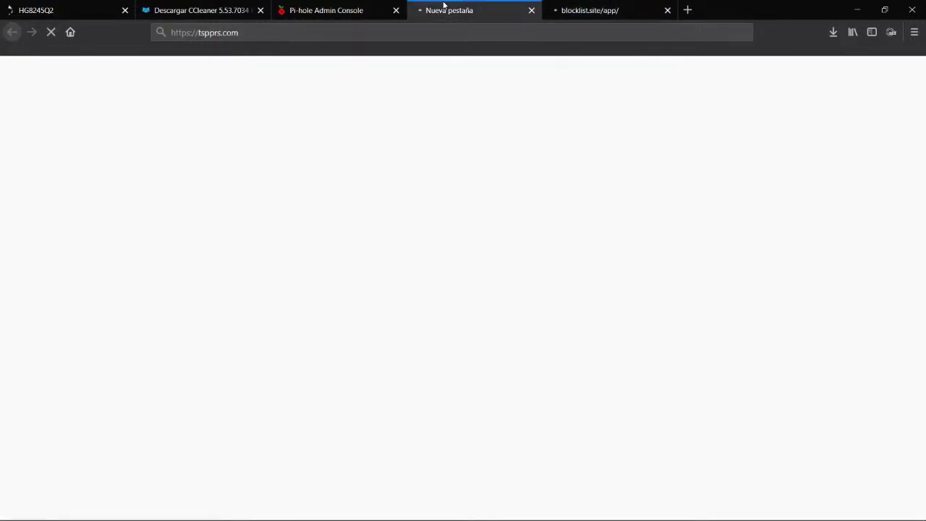
left_click(531, 11)
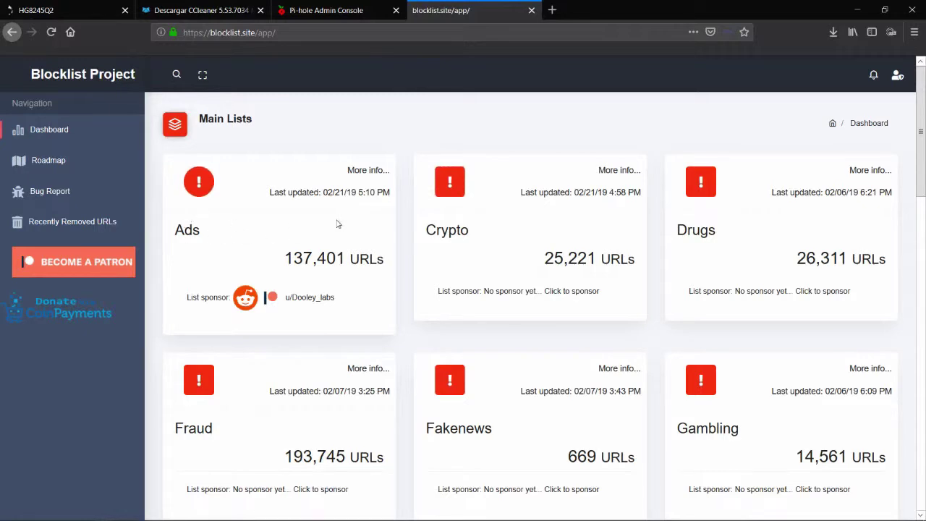
Step: Compare the blocklist.site URLs in Pi-hole's blocklist settings with the Main Lists overview on blocklist.site/app
key("ctrl+shift+Tab")
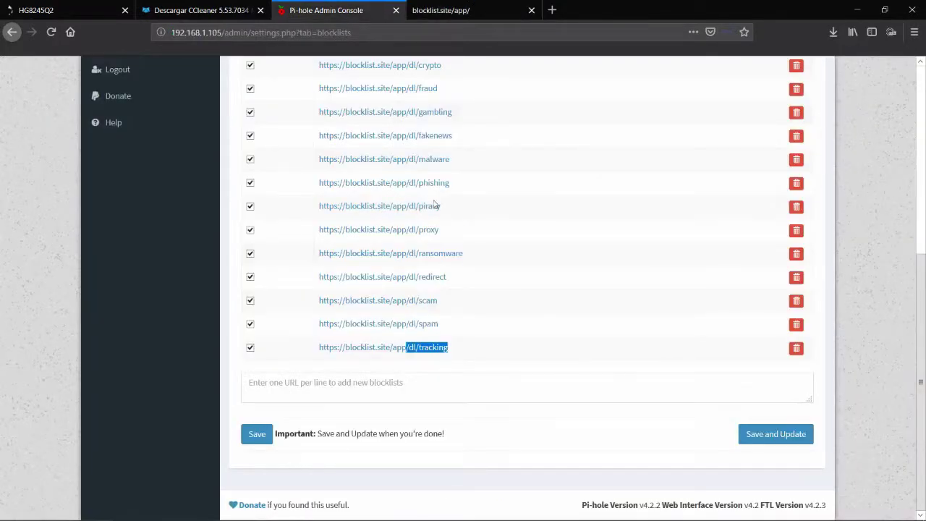
scroll(428, 201, "up", 2)
key("ctrl+Tab")
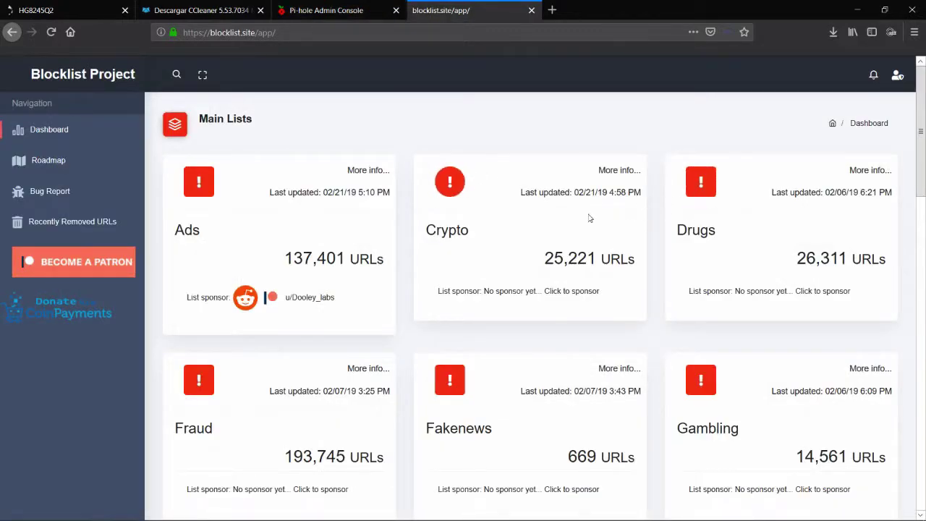
key("ctrl+shift+Tab")
key("ctrl+Tab")
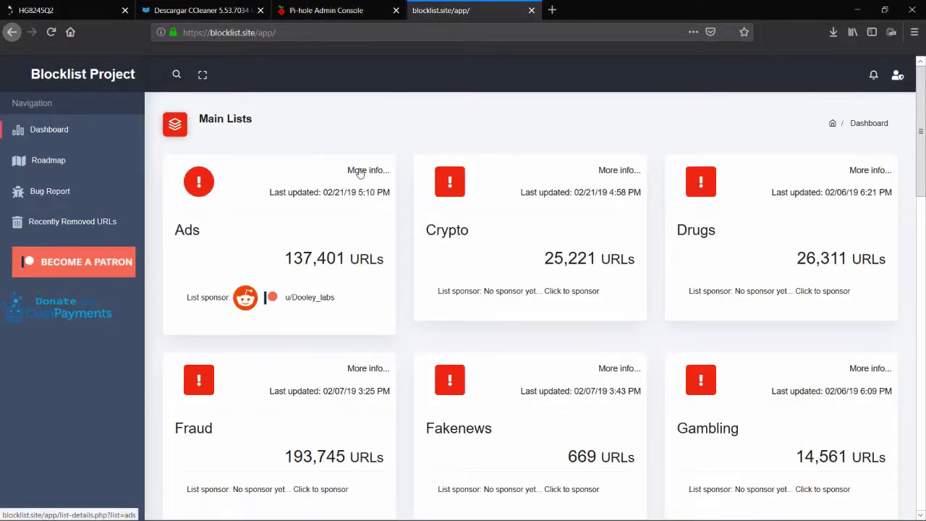
middle_click(359, 172)
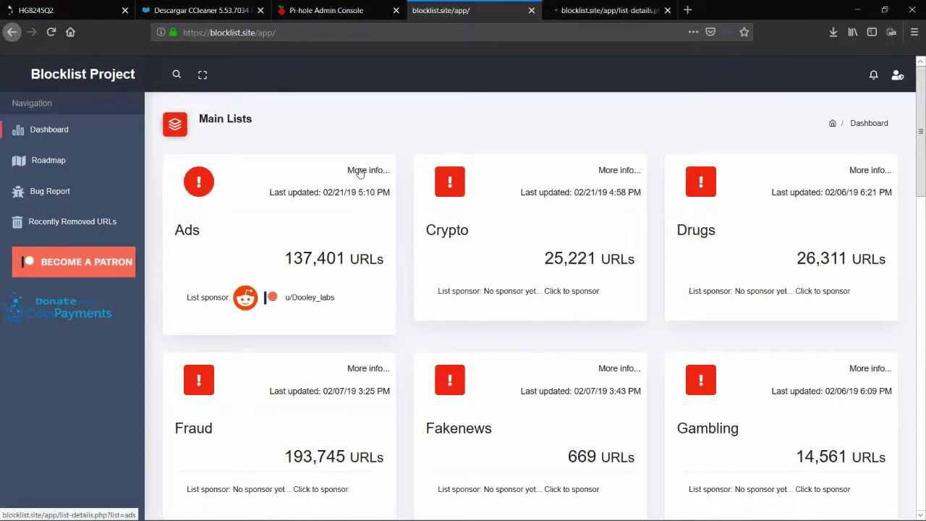
left_click(620, 13)
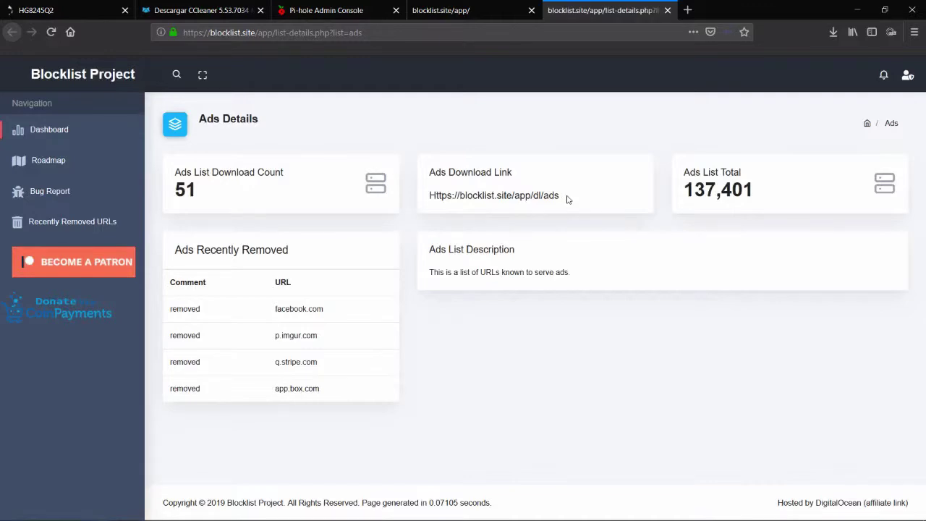
left_click_drag(564, 199, 429, 201)
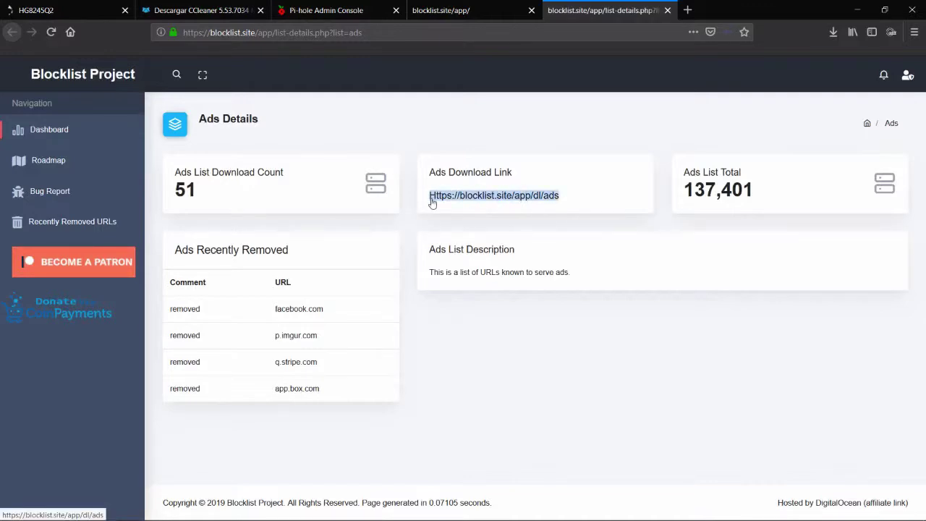
key("ctrl+c")
key("ctrl+t")
key("ctrl+v")
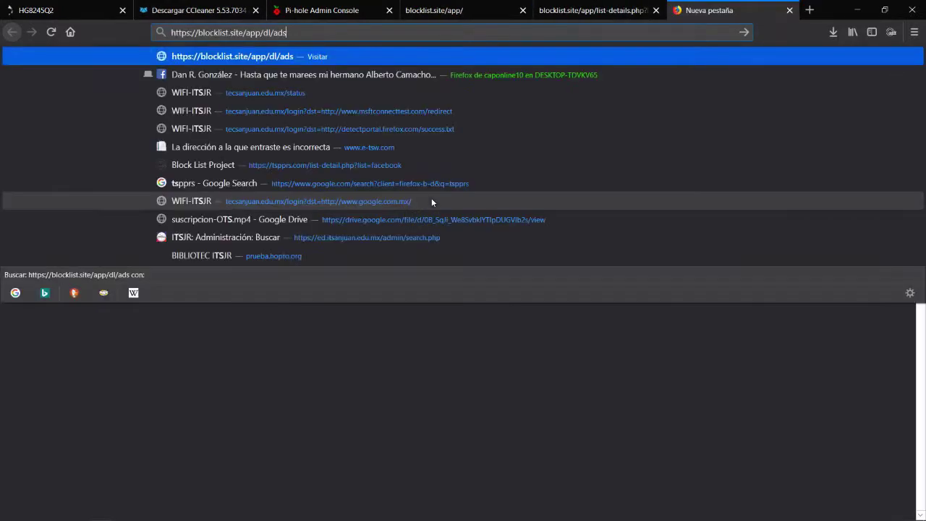
key("Return")
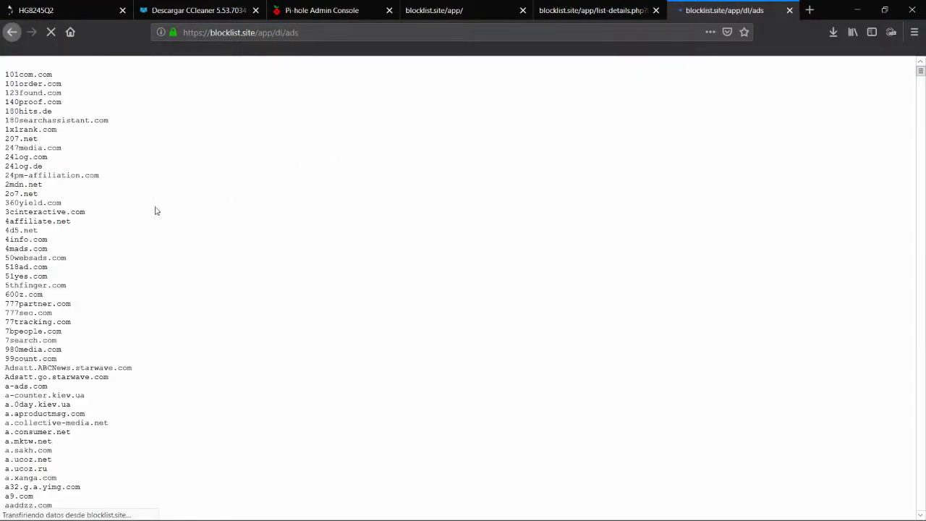
Step: Search the ads domain list for "googleads" and highlight the google-analytics.com and googleads.g.doubleclick.net entries
scroll(91, 315, "down", 6)
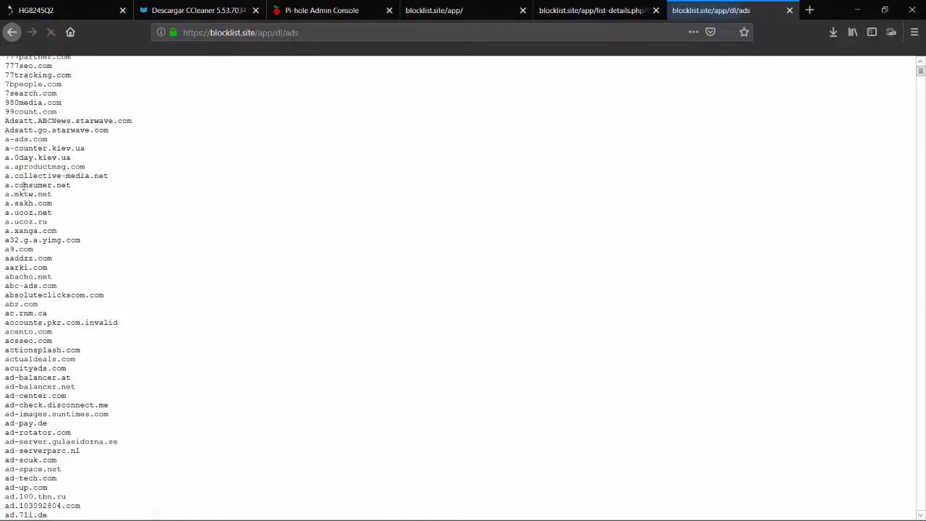
scroll(101, 275, "down", 3)
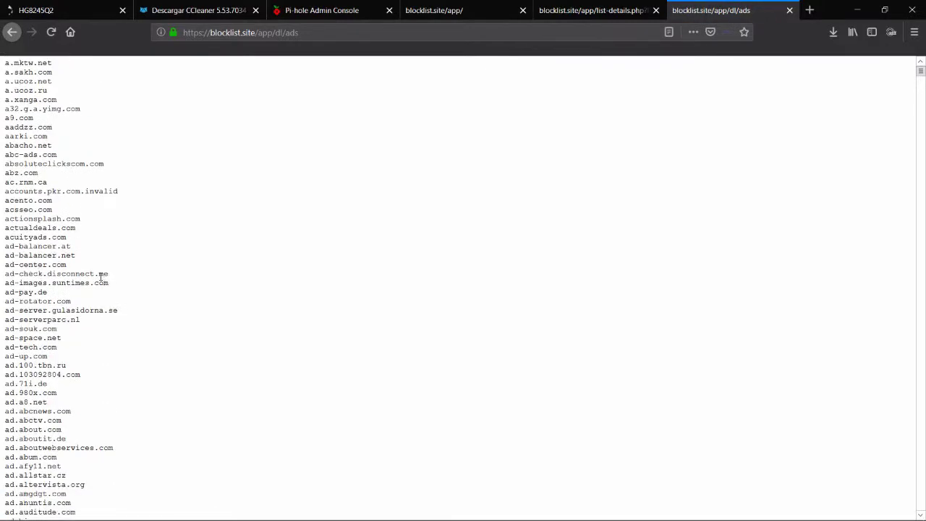
key("ctrl+f")
type("google")
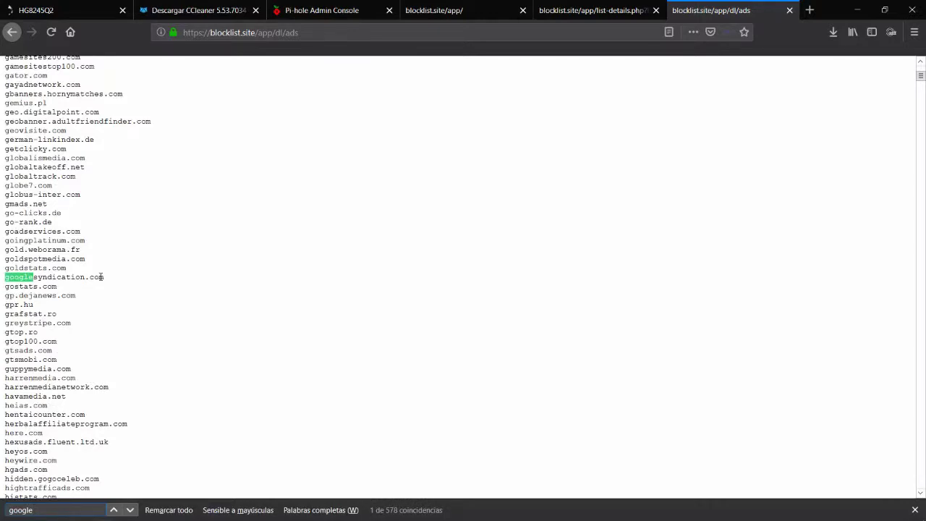
type("ads")
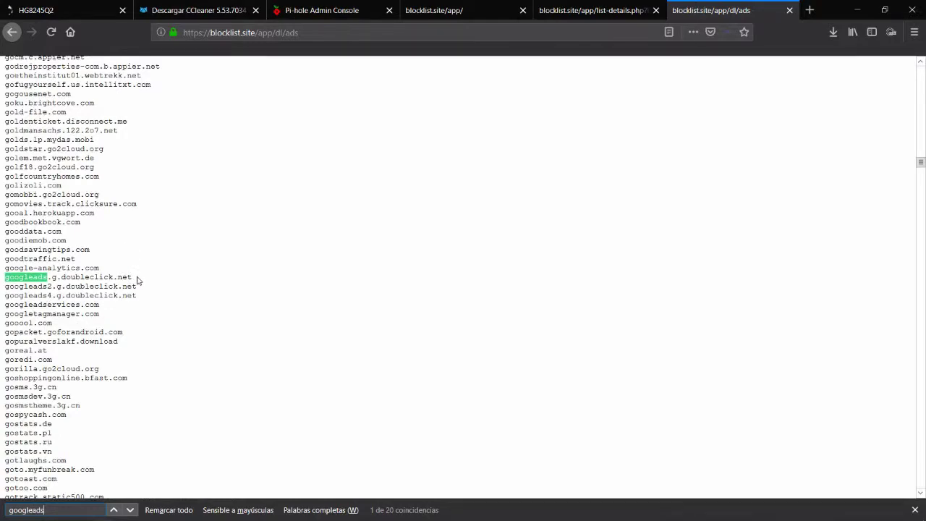
triple_click(3, 280)
left_click(3, 268)
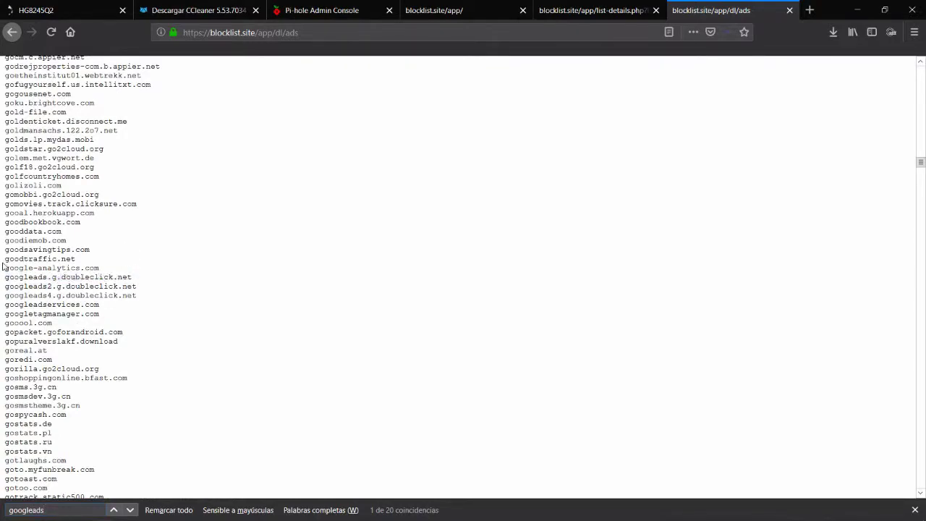
left_click_drag(3, 264, 112, 278)
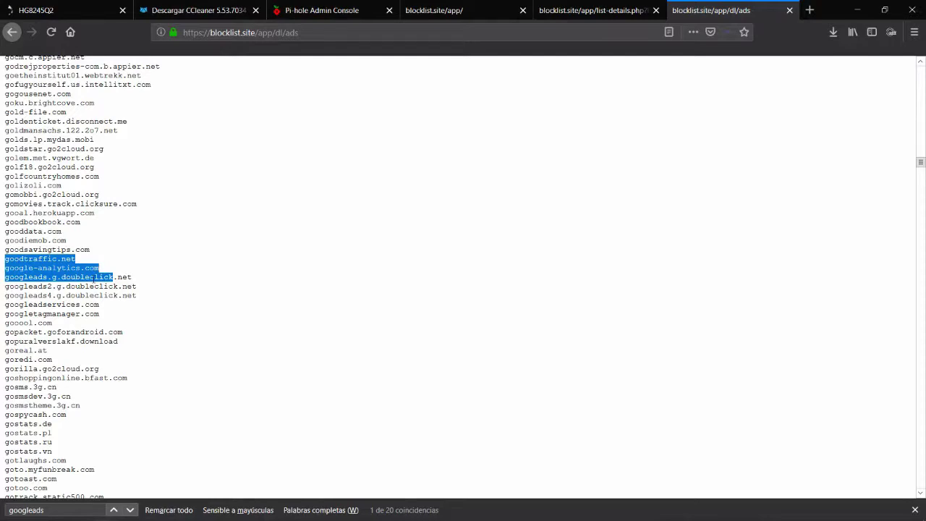
Step: Close the ads list and its details page, and review the Main Lists overview, highlighting the Porn list's name and URL count
left_click(790, 11)
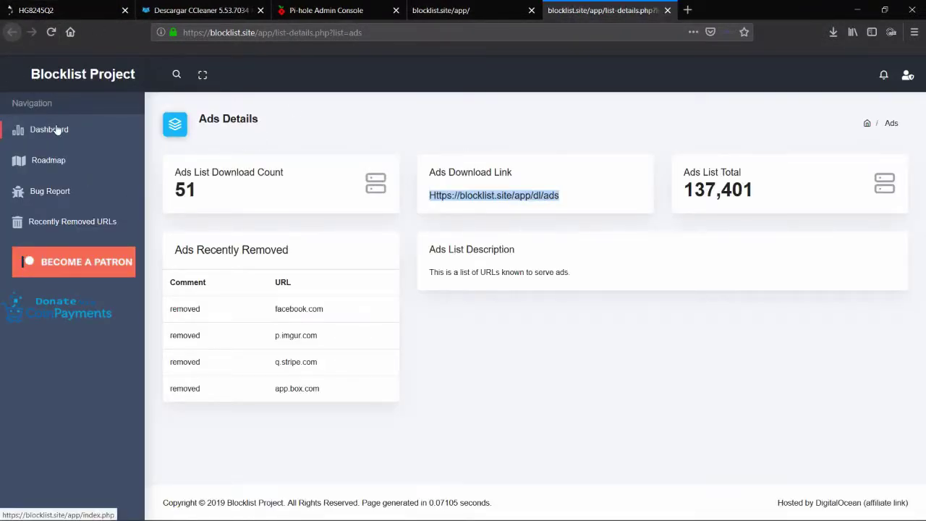
left_click(667, 10)
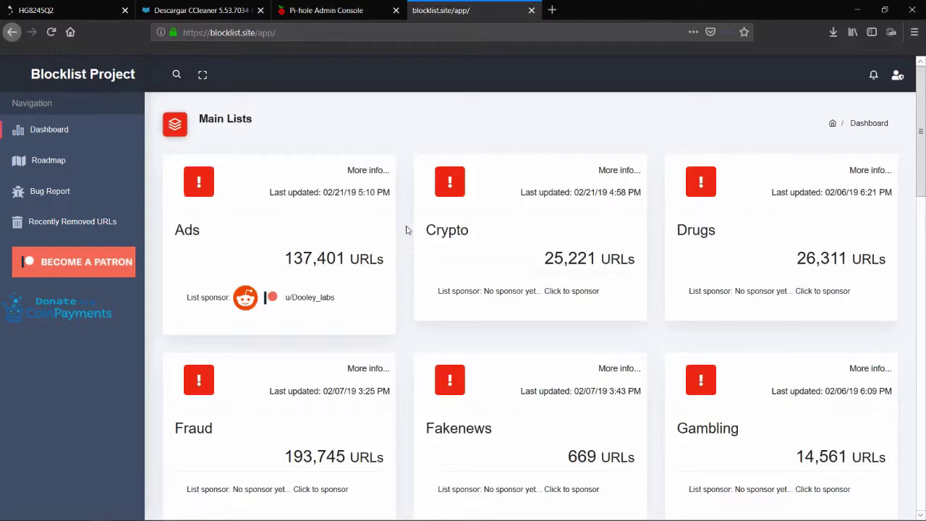
scroll(407, 230, "down", 3)
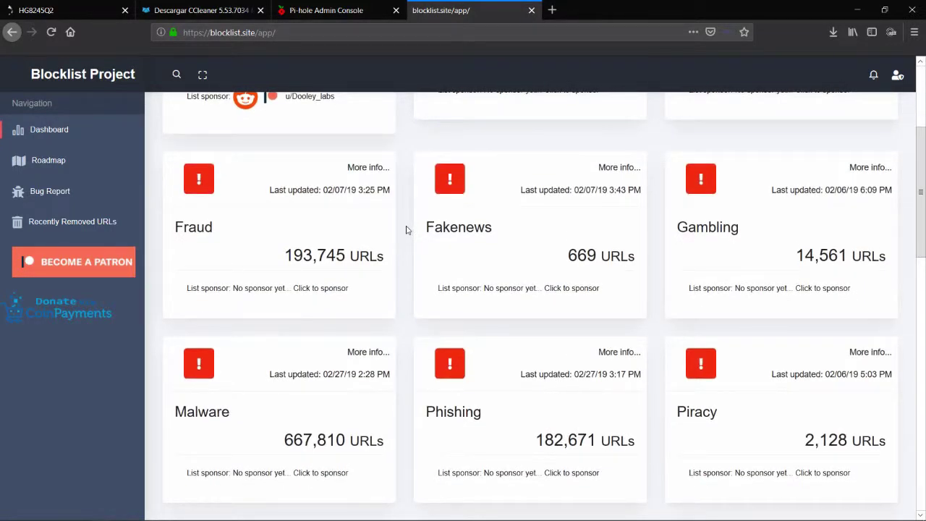
scroll(406, 230, "up", 1)
scroll(406, 230, "down", 3)
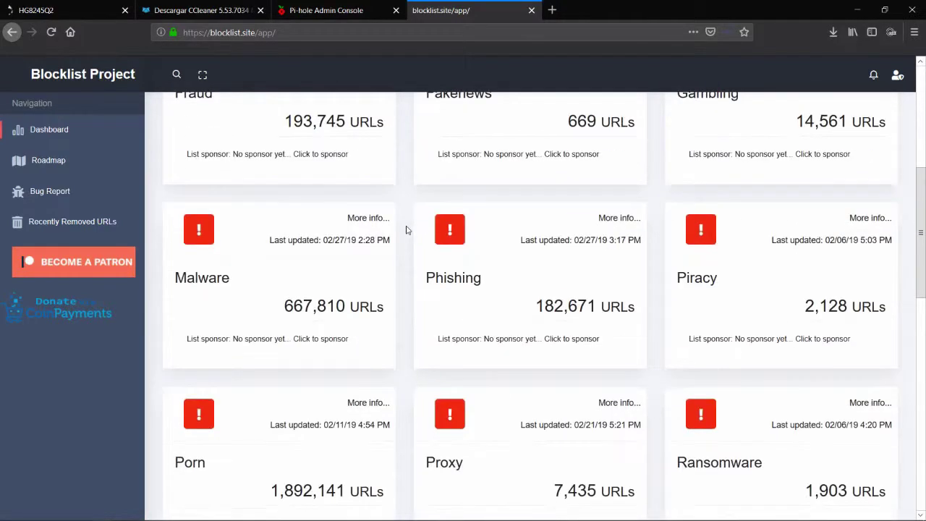
scroll(406, 230, "up", 5)
scroll(407, 230, "down", 10)
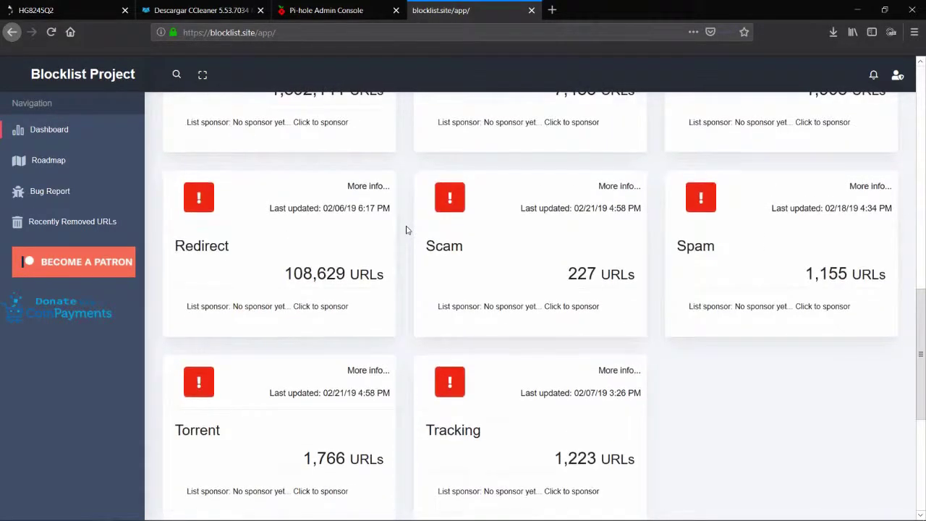
scroll(653, 258, "up", 2)
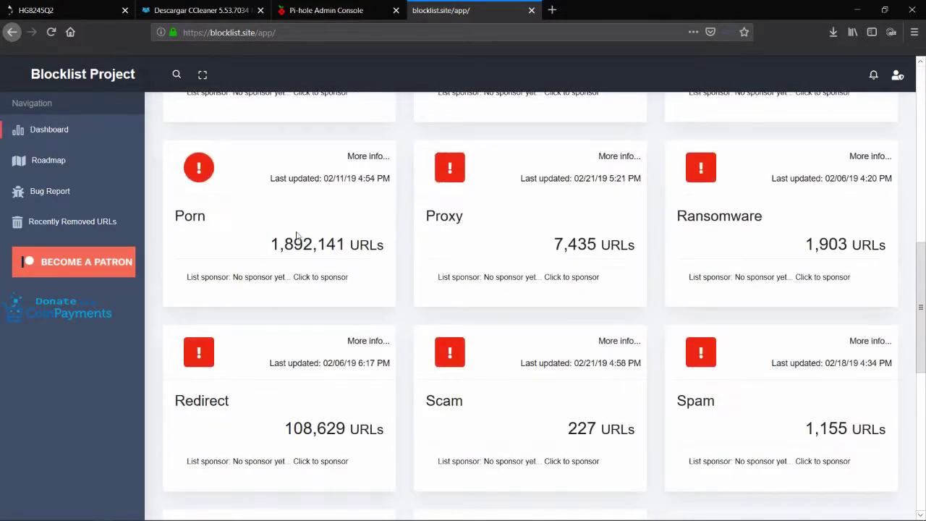
left_click_drag(268, 245, 356, 245)
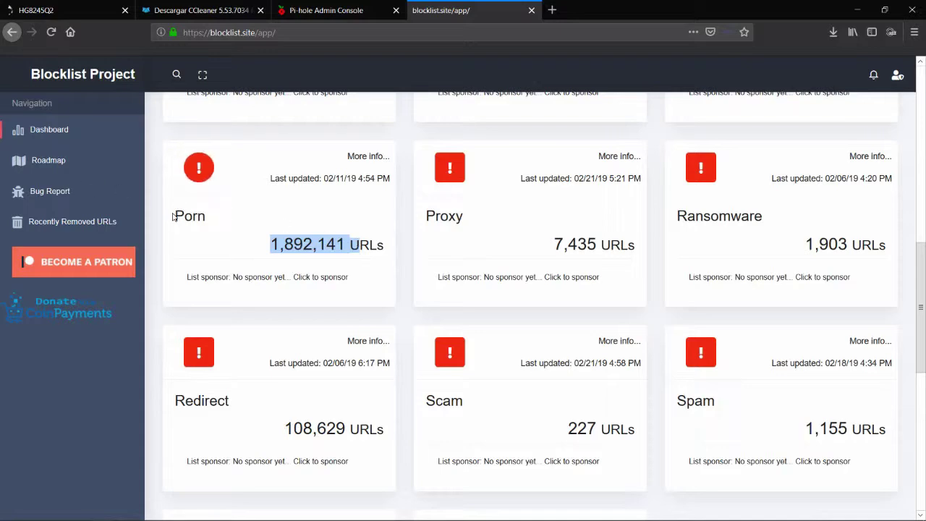
left_click_drag(168, 216, 211, 220)
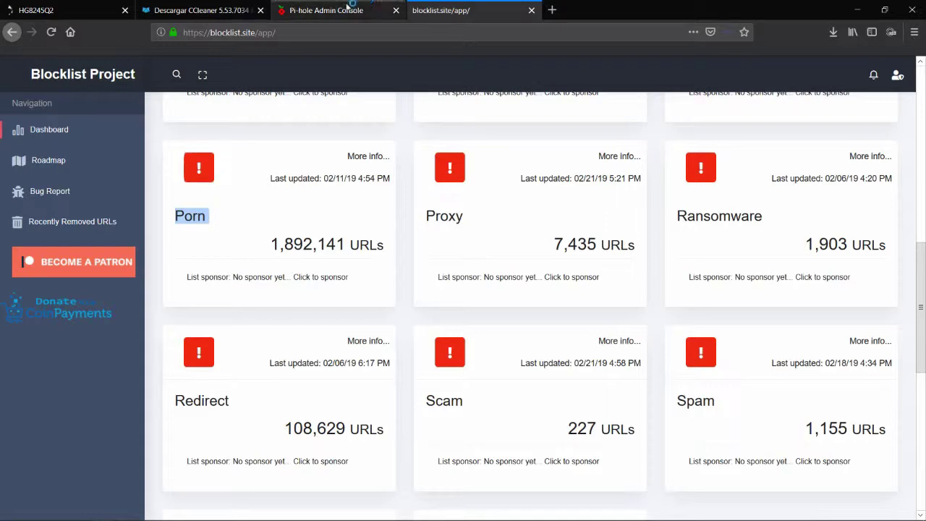
left_click(656, 289)
Step: Search Google for "adblocker" and open the Adblock Plus website from the results
left_click(444, 38)
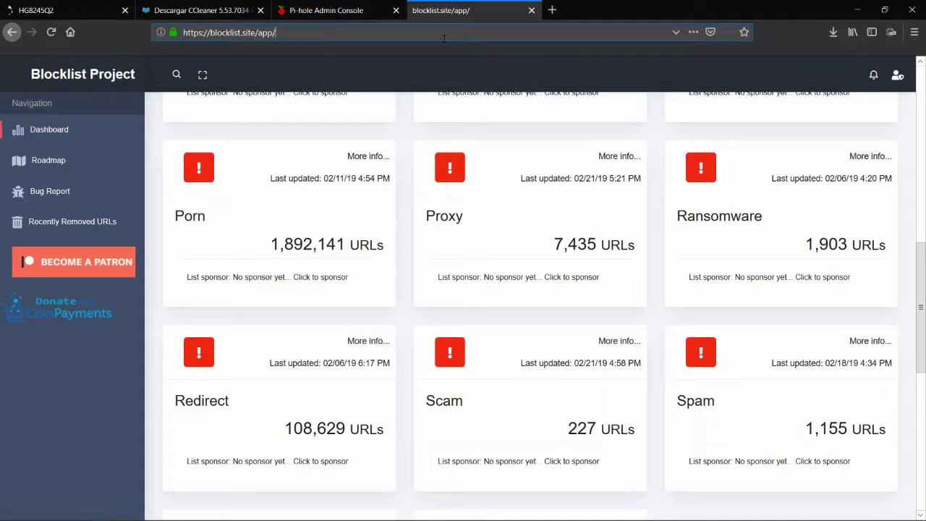
key("ctrl+a")
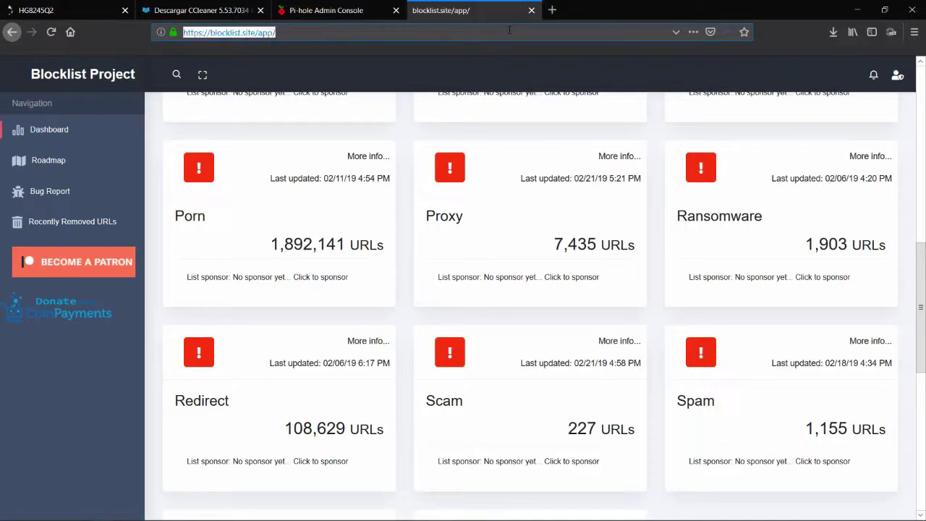
type("ad")
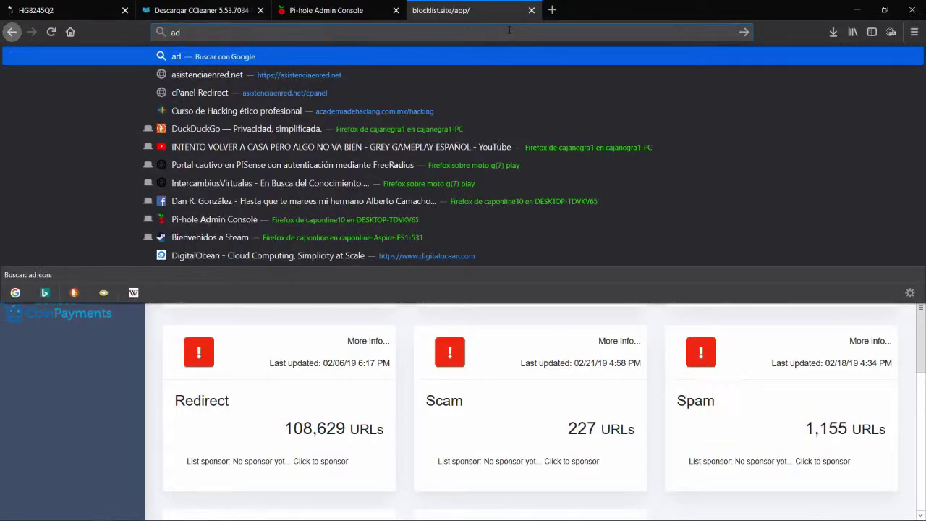
type("blocker")
key("Return")
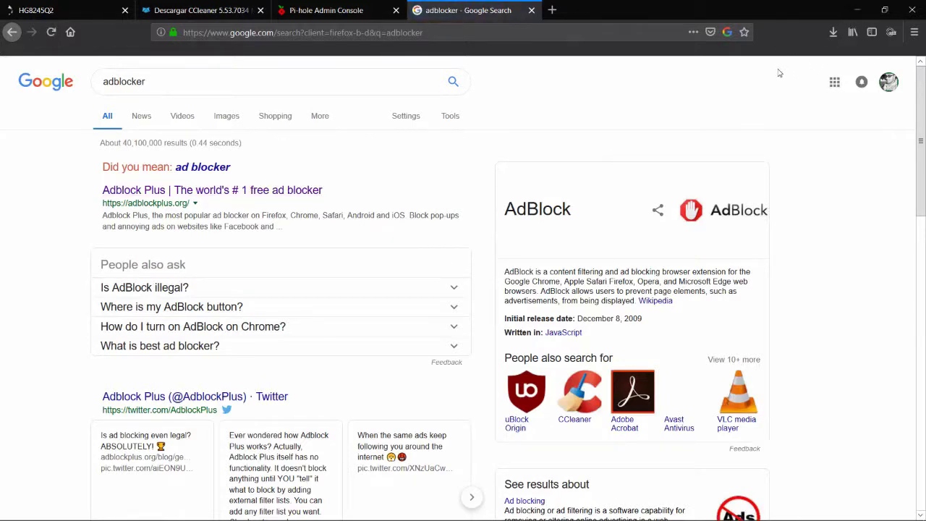
left_click(187, 192)
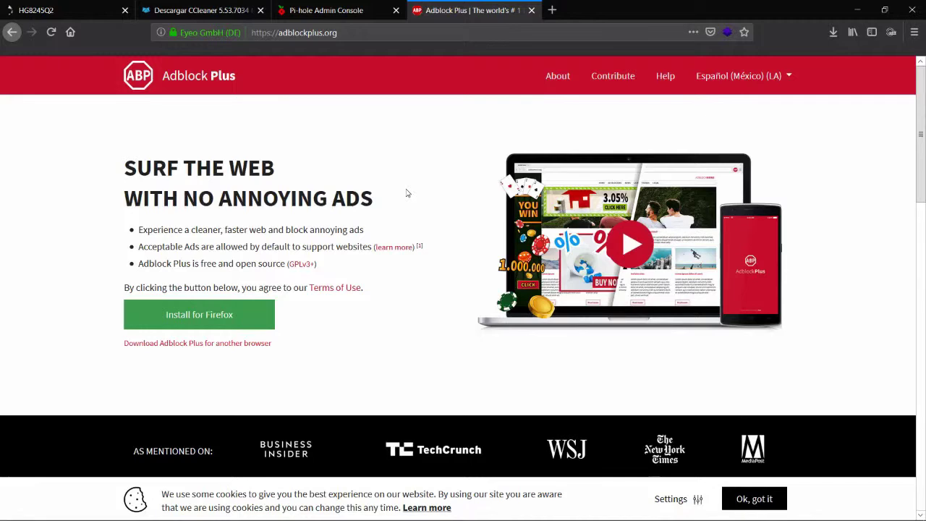
Step: Examine the Adblock Plus homepage and select its web address
scroll(465, 198, "down", 5)
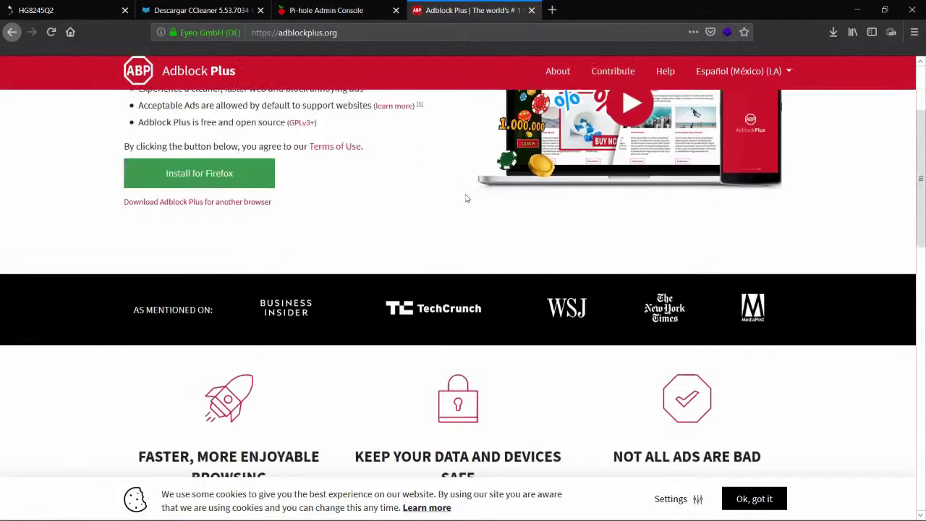
scroll(465, 198, "up", 5)
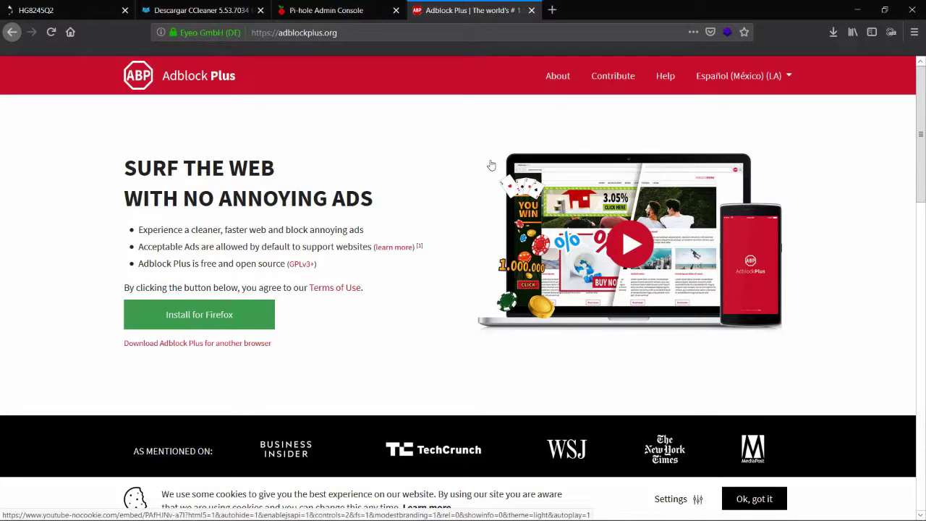
left_click(424, 33)
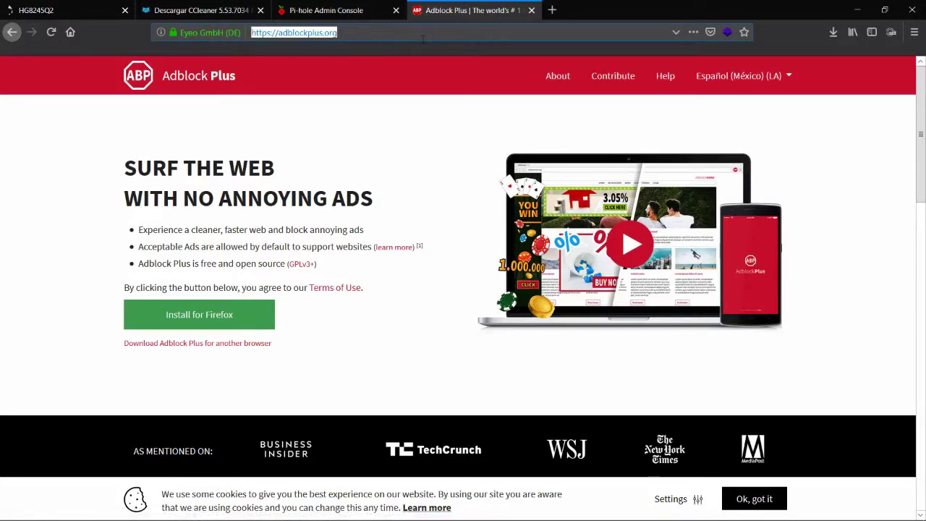
Step: Go to easylist.to and open the EasyList filter list from its overview in a separate tab
type("eas")
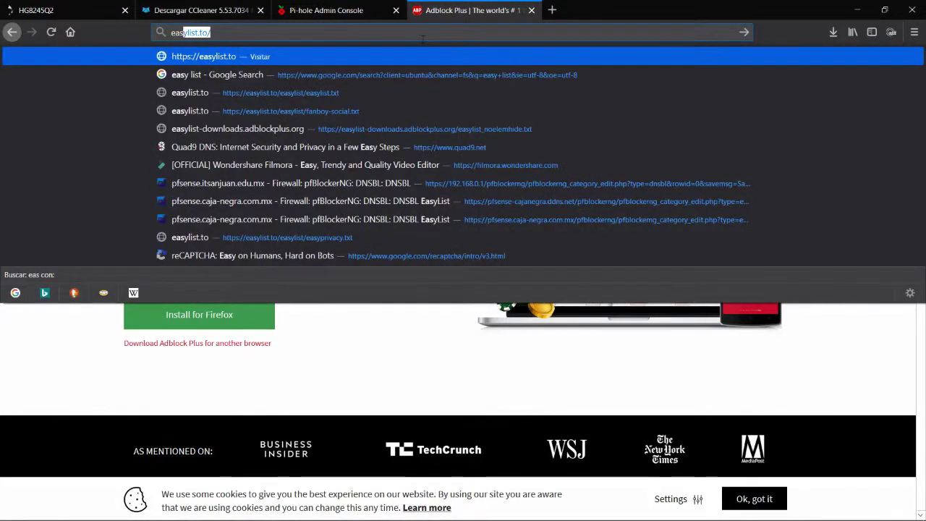
key("Return")
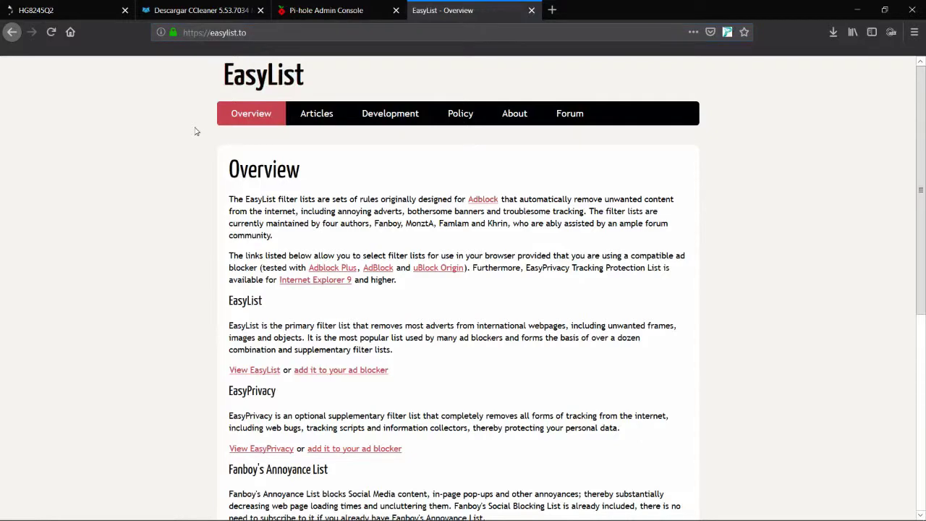
scroll(195, 131, "down", 3)
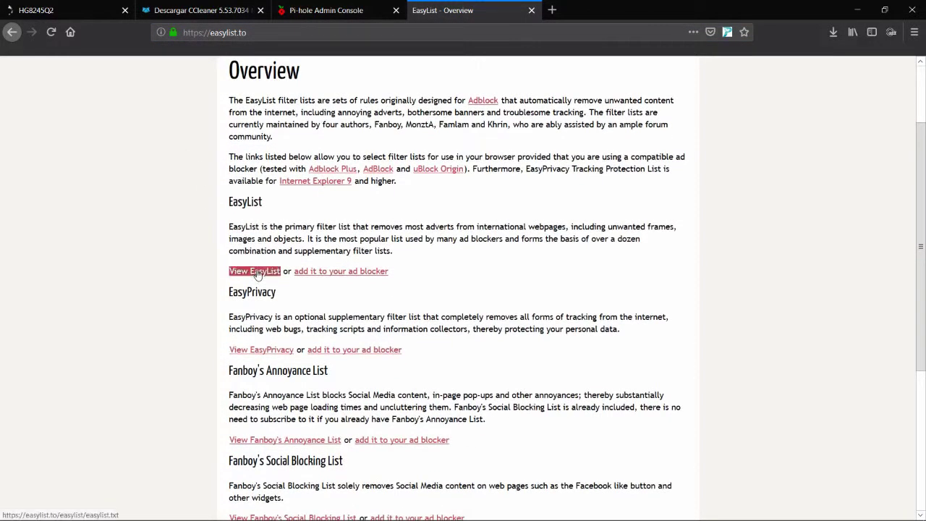
middle_click(255, 272)
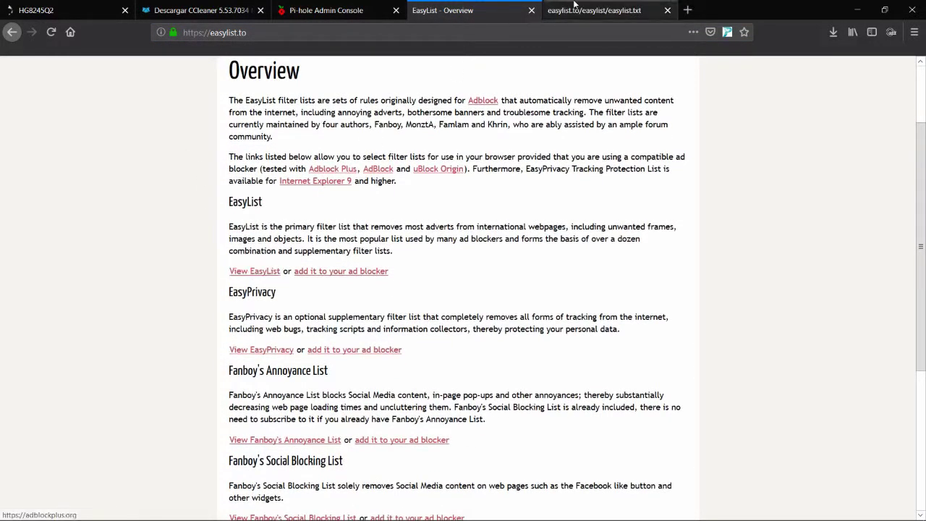
left_click(594, 10)
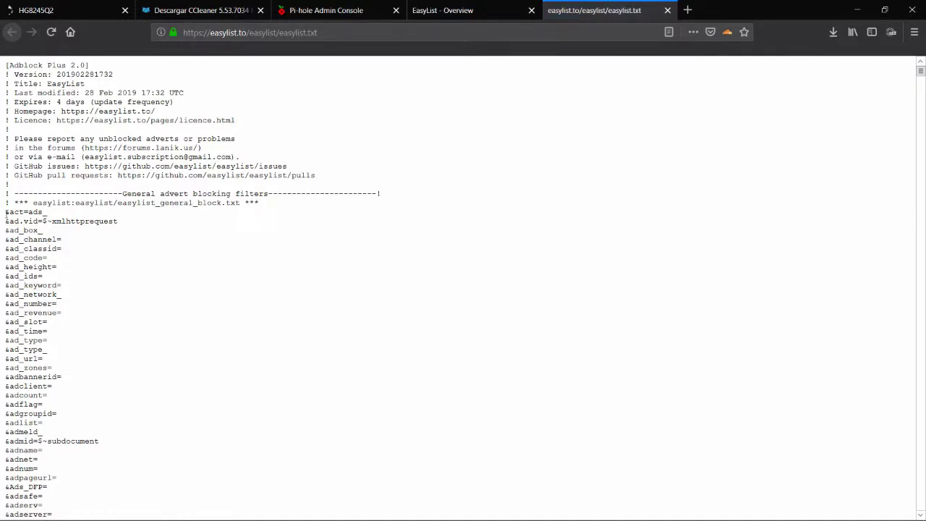
Step: Highlight the first general advert blocking filters in the EasyList file and copy the file's web address
left_click_drag(6, 210, 66, 366)
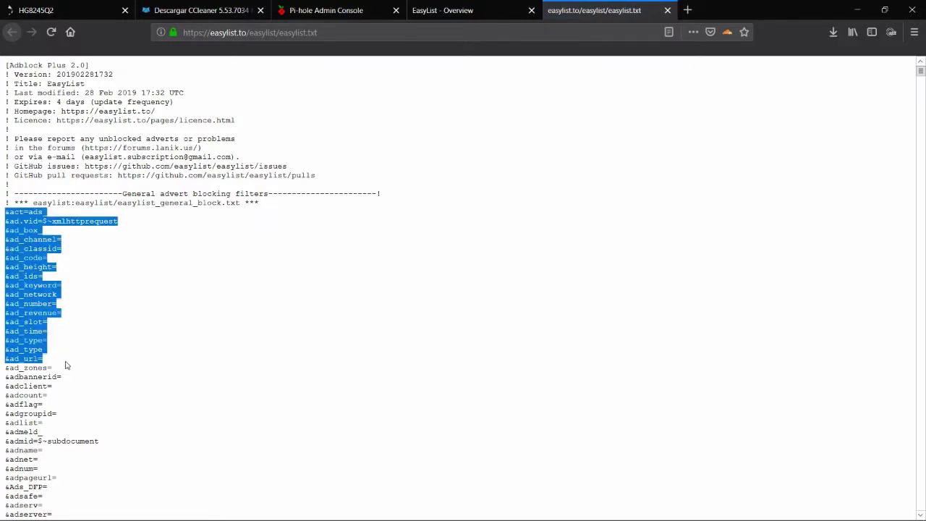
scroll(135, 415, "down", 20)
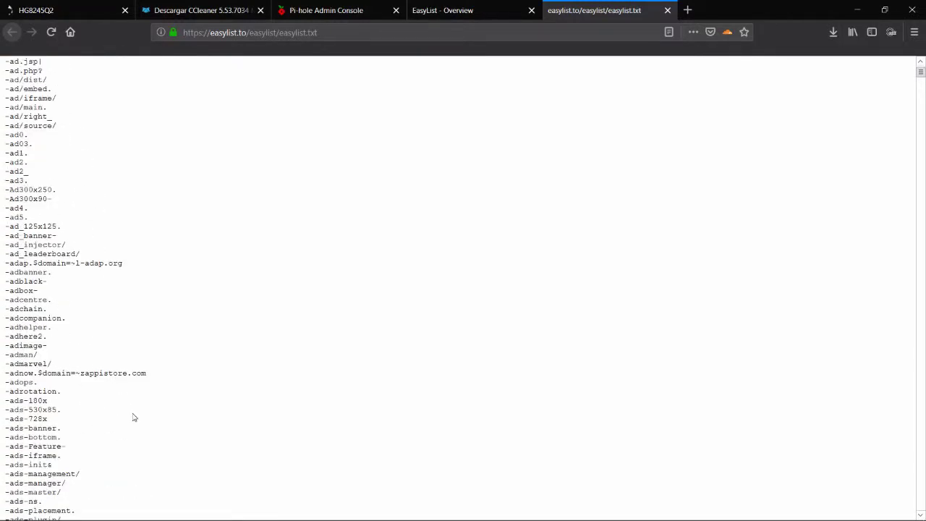
scroll(132, 418, "up", 15)
left_click(341, 36)
key("ctrl+c")
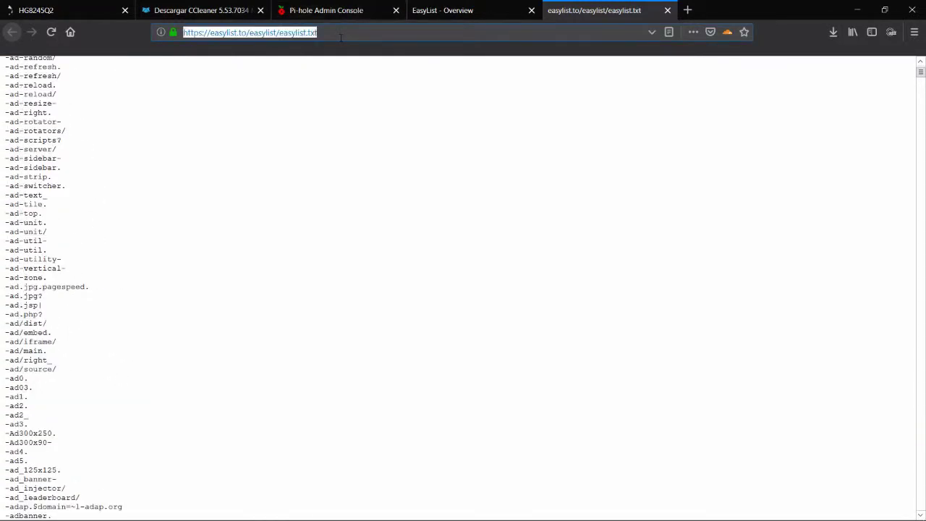
left_click(346, 10)
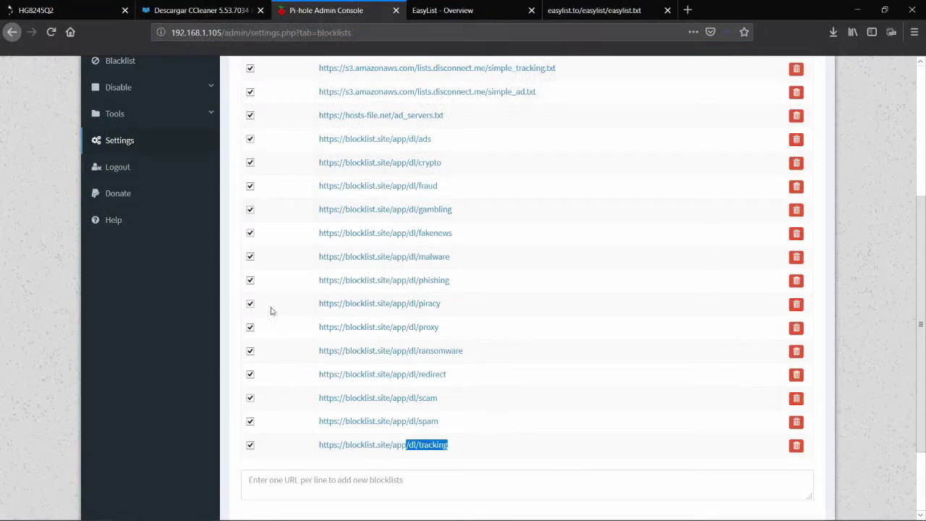
left_click(369, 485)
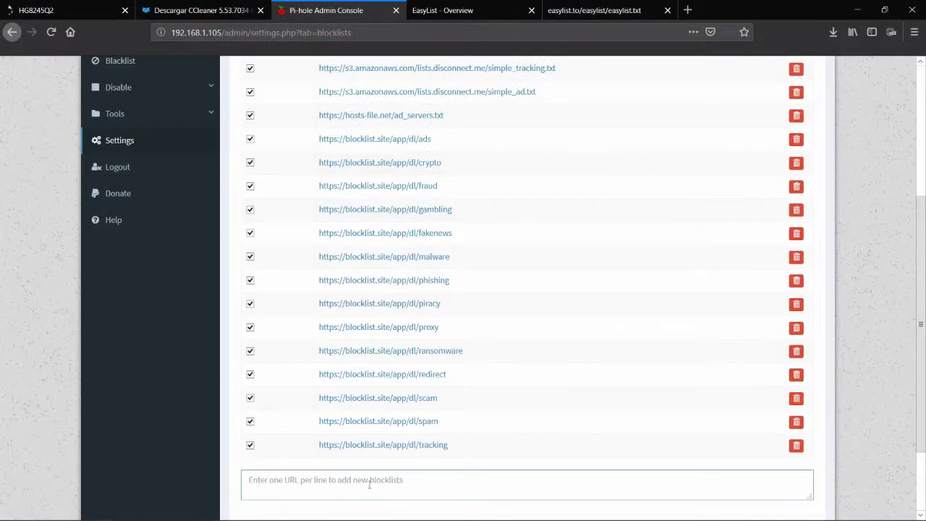
key("ctrl+v")
key("Return")
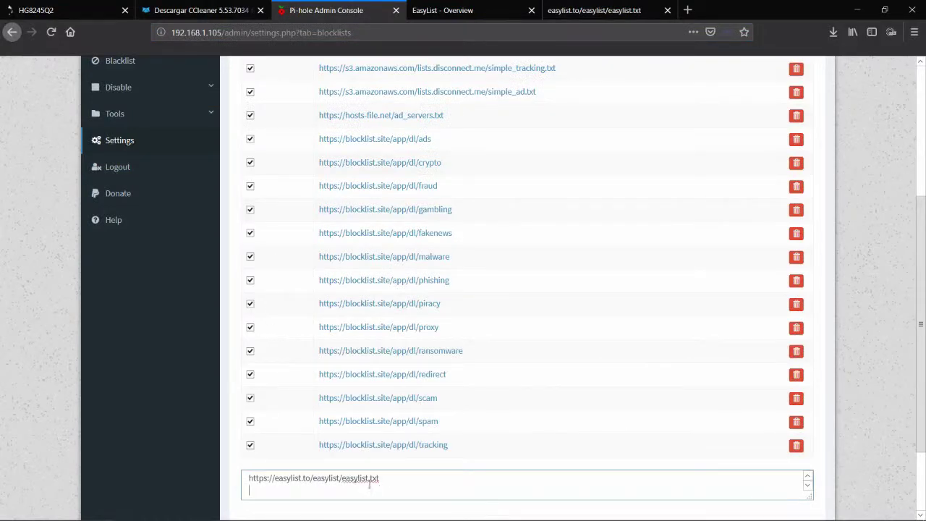
key("ctrl+v")
key("shift+Home")
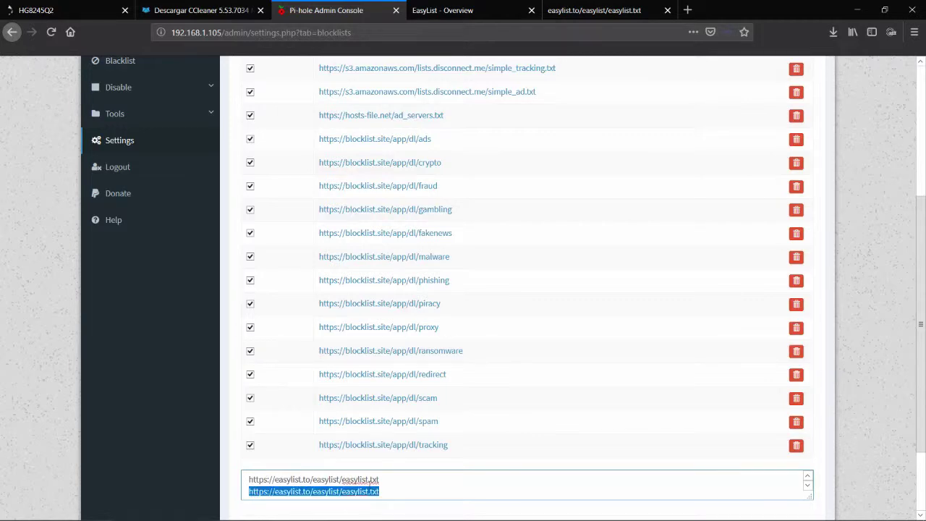
key("shift+Up")
key("shift+Down")
key("BackSpace")
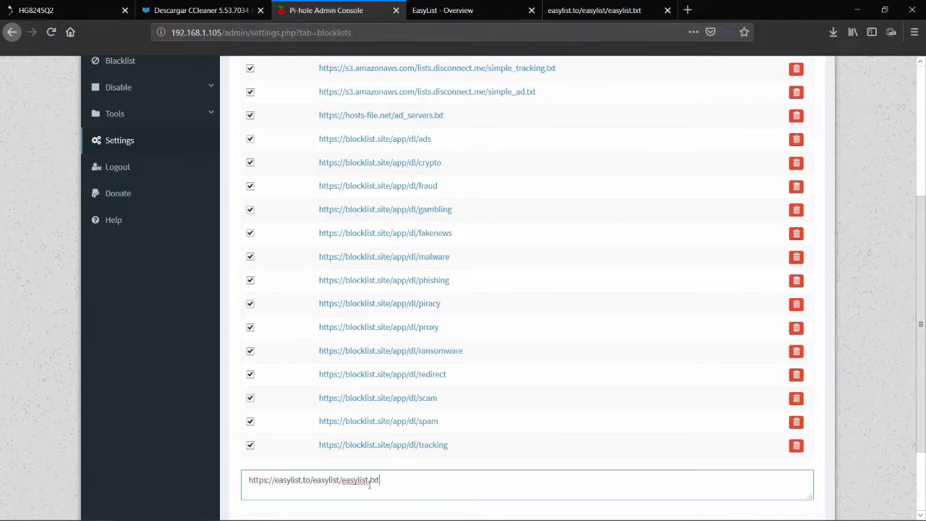
Step: Close the EasyList file, open the EasyPrivacy list from the overview, and highlight parts of the EasyList and EasyPrivacy descriptions
left_click(592, 12)
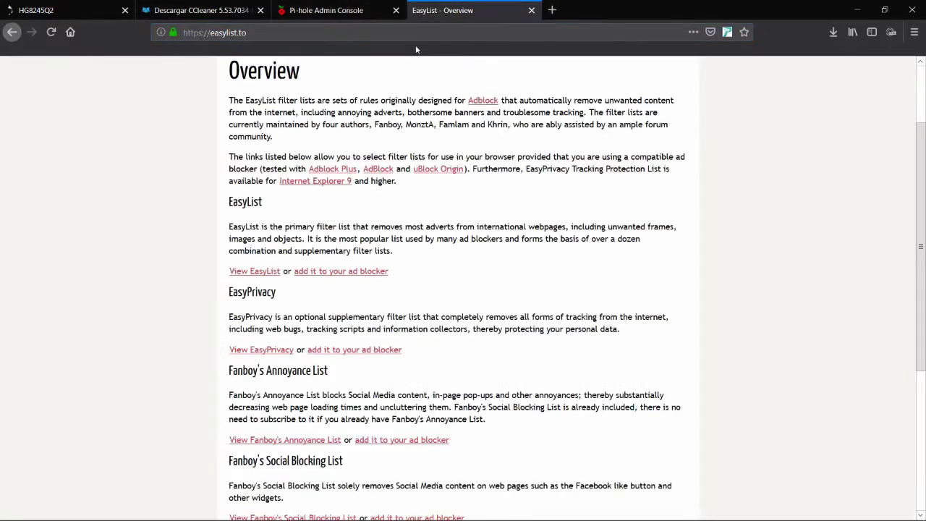
key("ctrl+w")
left_click(255, 352)
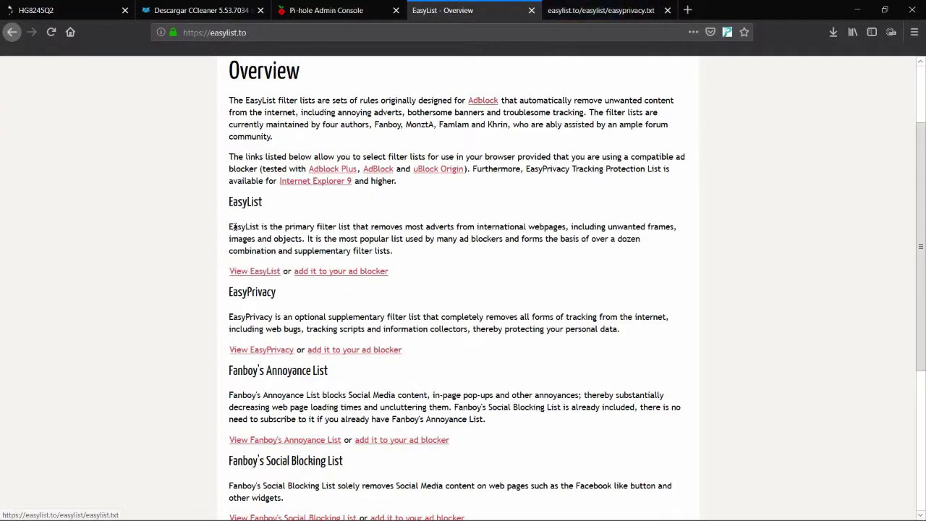
left_click_drag(317, 227, 497, 241)
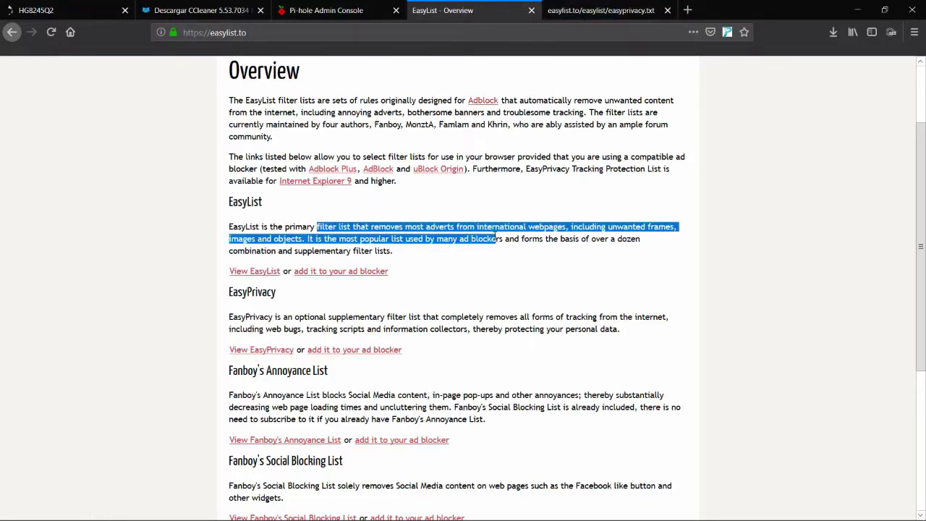
left_click_drag(283, 316, 451, 325)
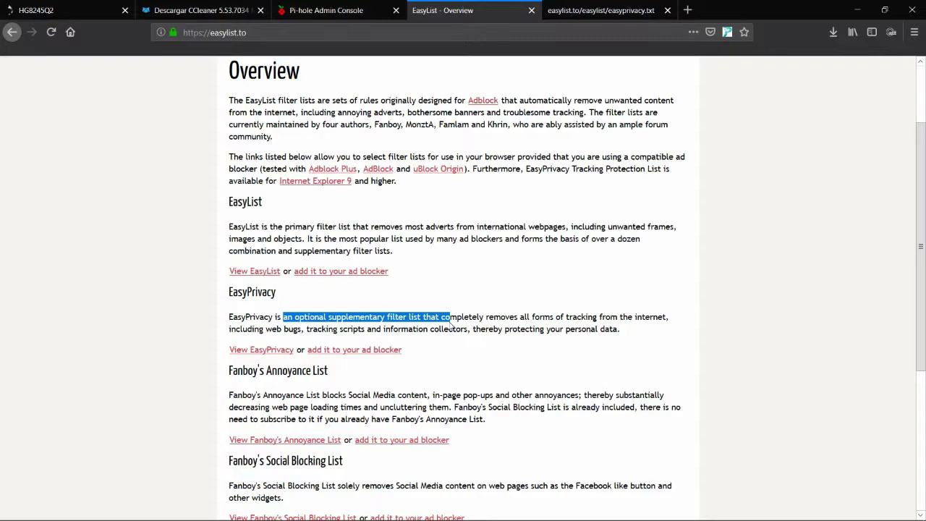
scroll(383, 367, "down", 3)
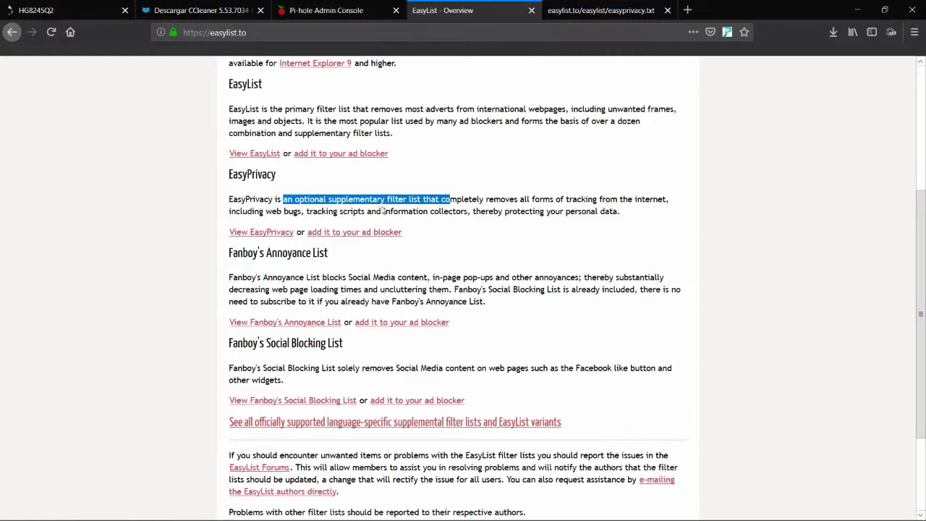
Step: Copy the web address of the EasyPrivacy list and close that list
left_click(599, 7)
left_click(492, 34)
key("ctrl+c")
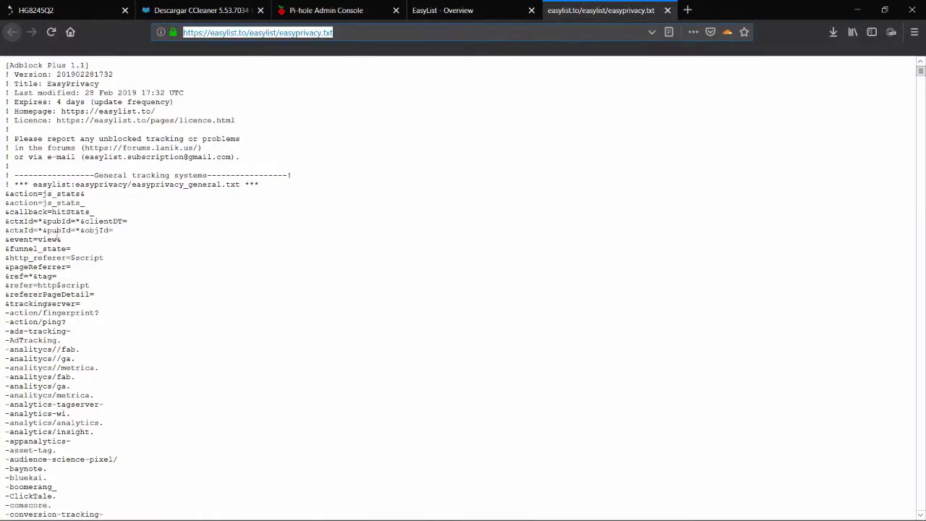
key("ctrl+w")
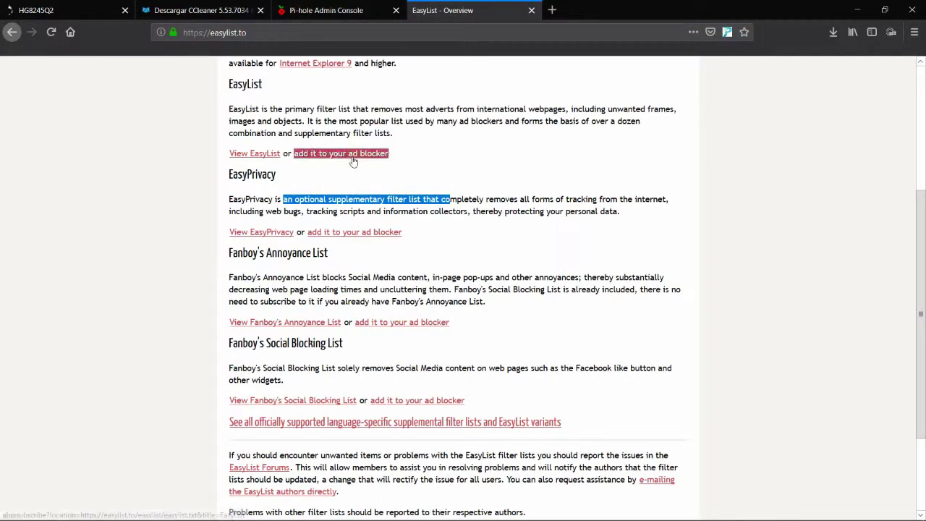
left_click(325, 10)
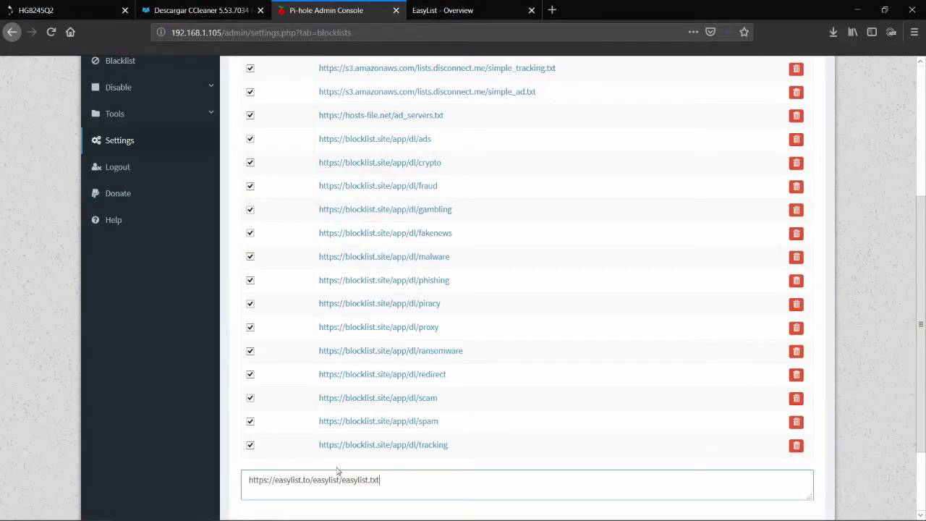
key("Return")
key("ctrl+v")
scroll(504, 459, "down", 3)
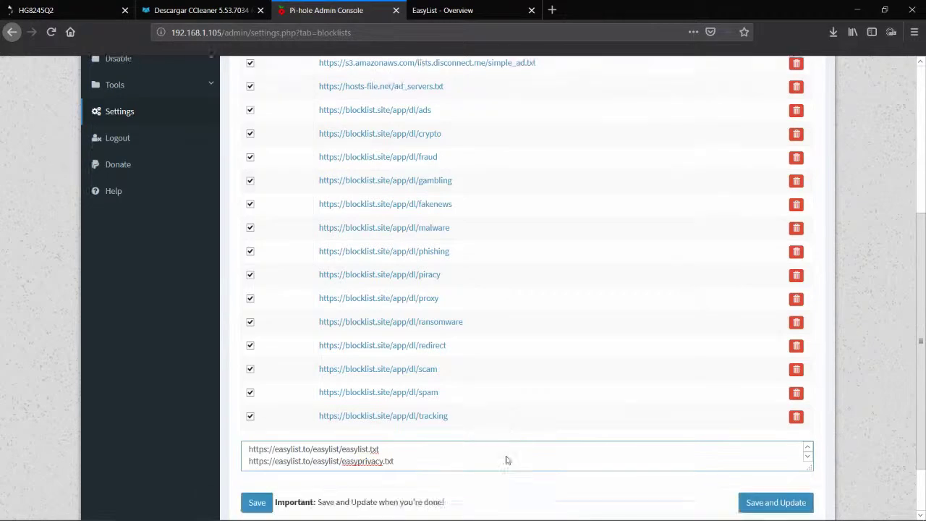
key("Home")
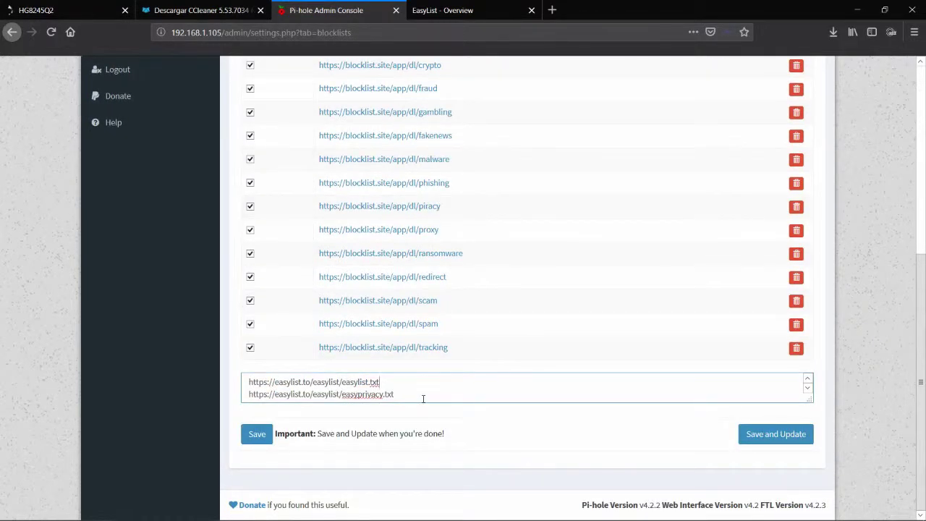
left_click(764, 437)
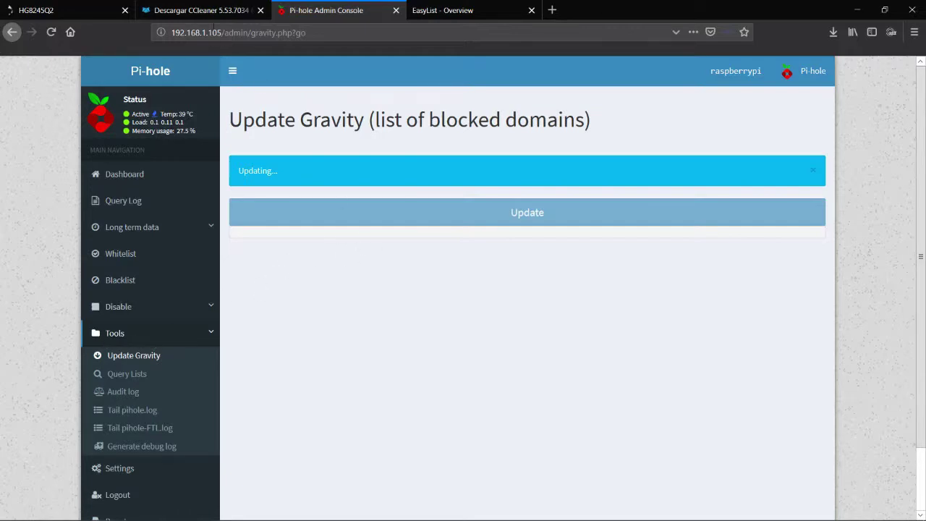
Step: Select and copy the modem model name HG8245Q2 from the router's login page
left_click(60, 9)
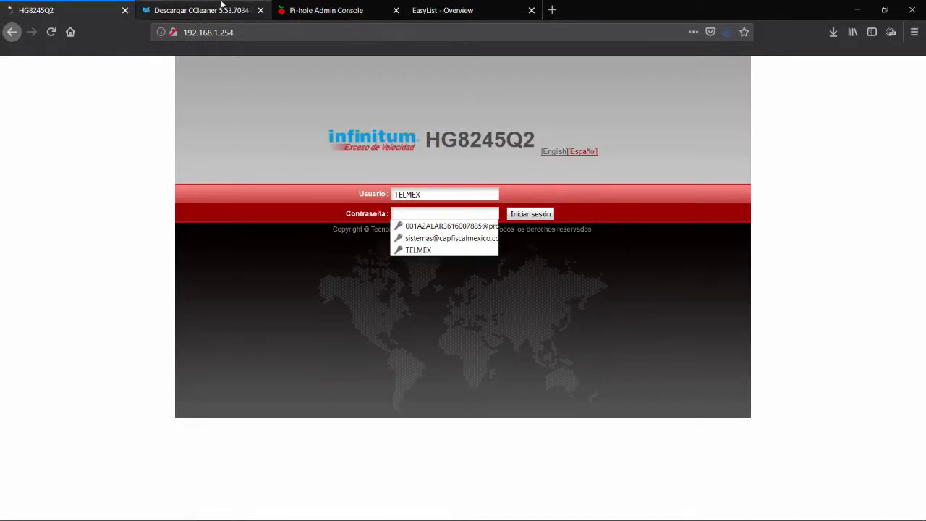
left_click(427, 142)
left_click_drag(426, 141, 532, 142)
key("ctrl+c")
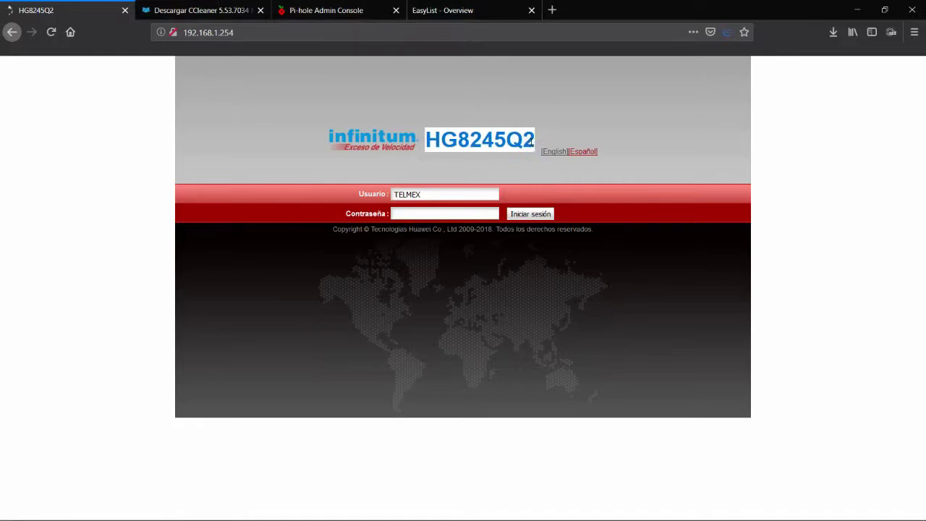
Step: Search Google Images for "HG8245Q2" in a new tab and open the EchoLife picture showing the modem's rear ports
key("ctrl+t")
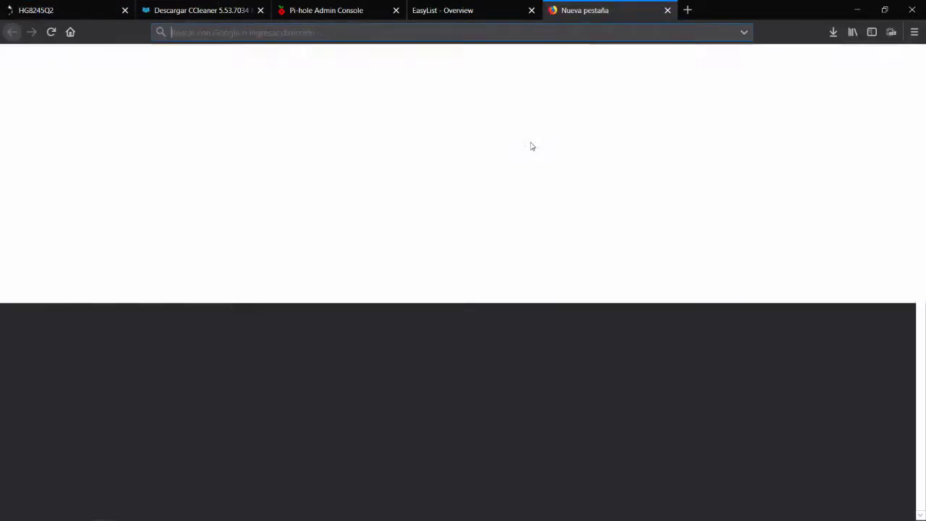
key("ctrl+v")
key("Return")
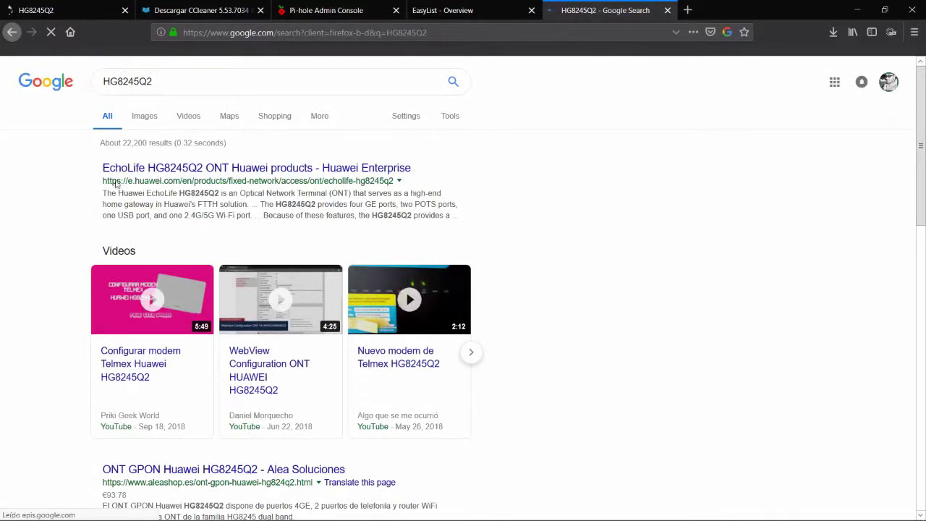
left_click(149, 118)
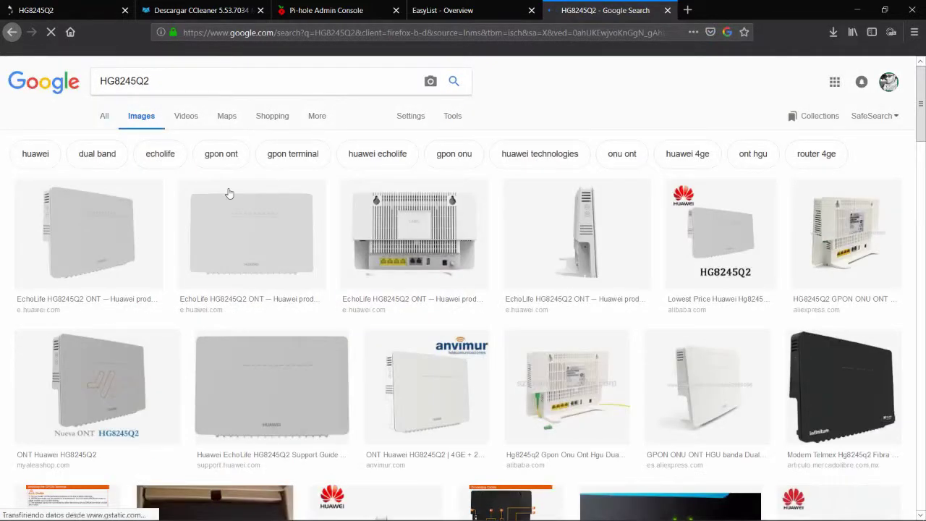
left_click(423, 253)
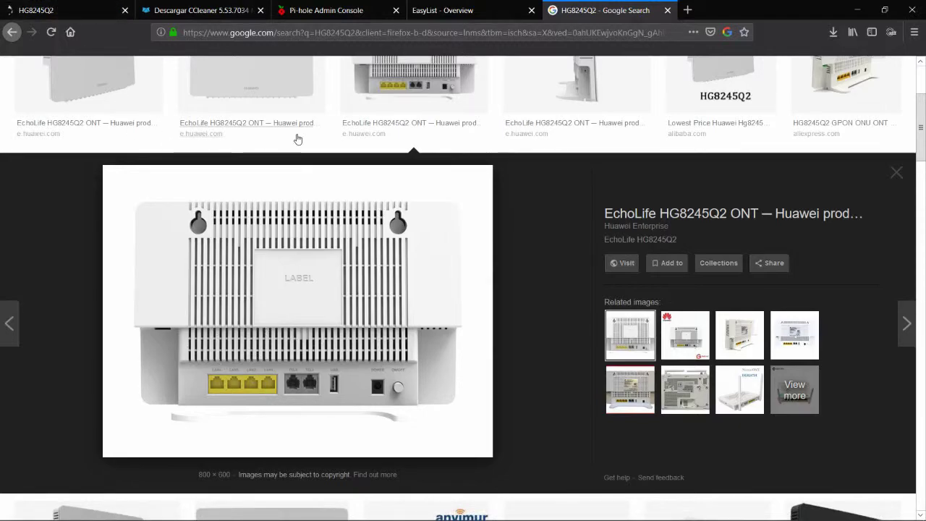
Step: Close the image search and EasyList pages, return to the Pi-hole console, and open its settings
left_click(666, 11)
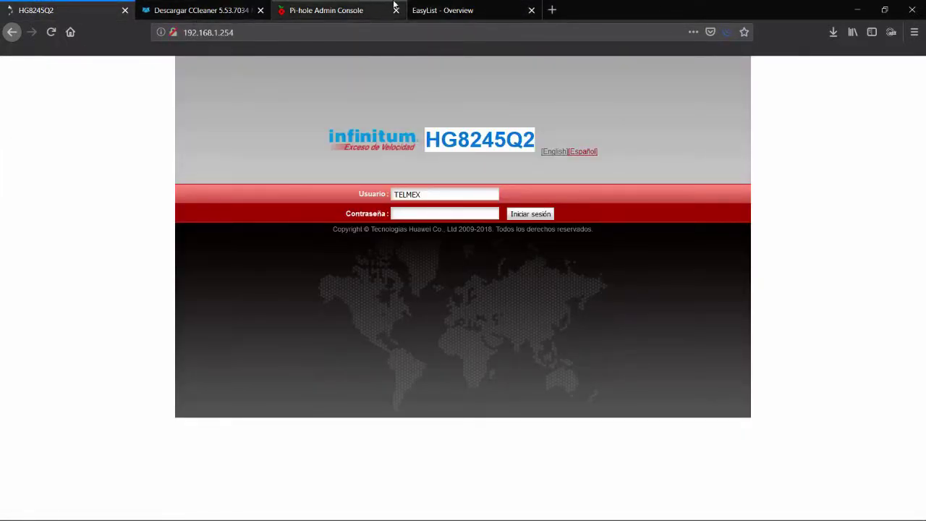
left_click(531, 11)
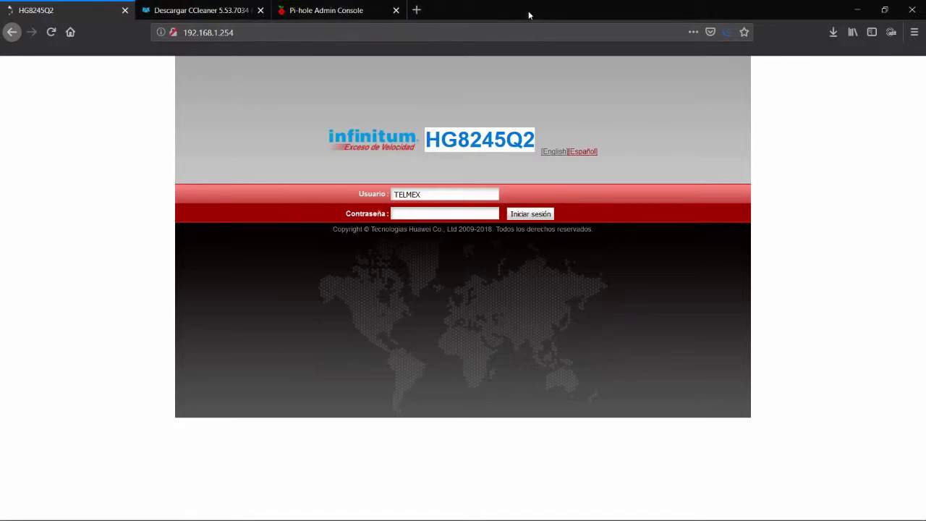
left_click(306, 9)
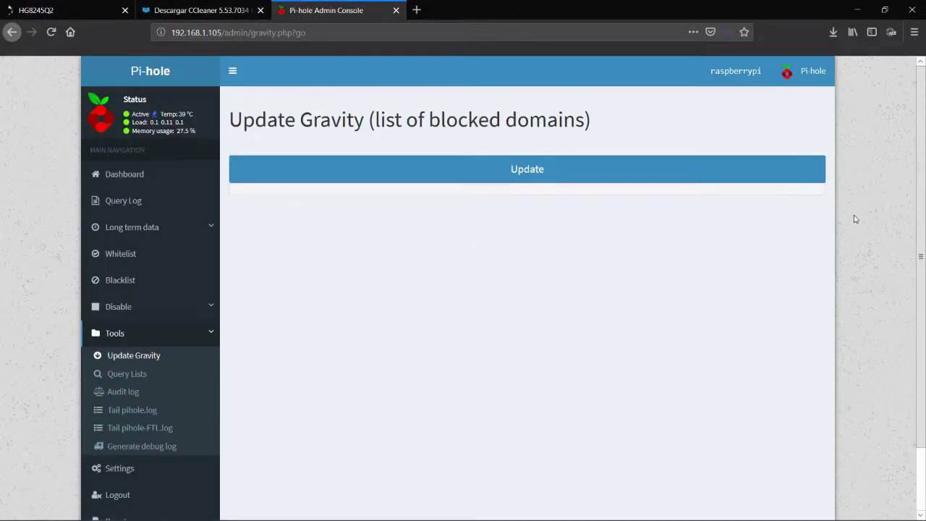
scroll(855, 218, "down", 2)
scroll(854, 218, "up", 2)
scroll(25, 327, "down", 2)
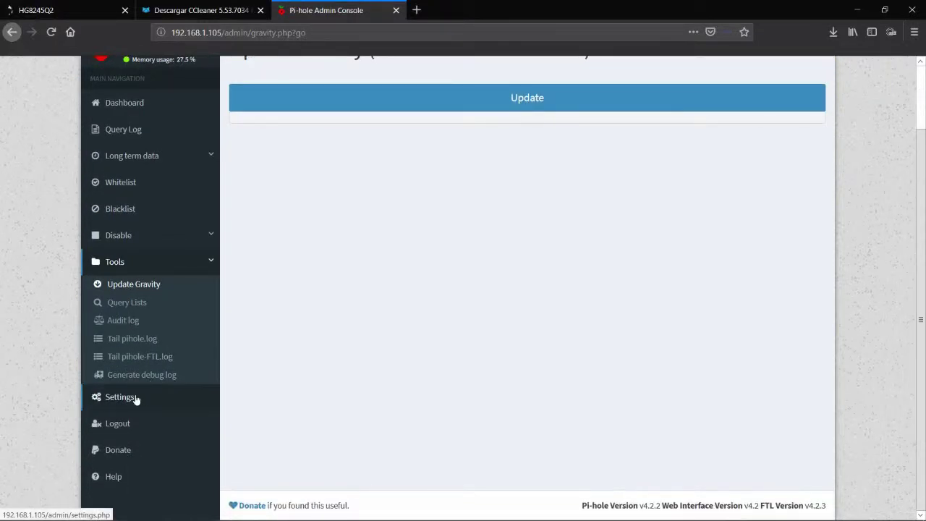
left_click(120, 397)
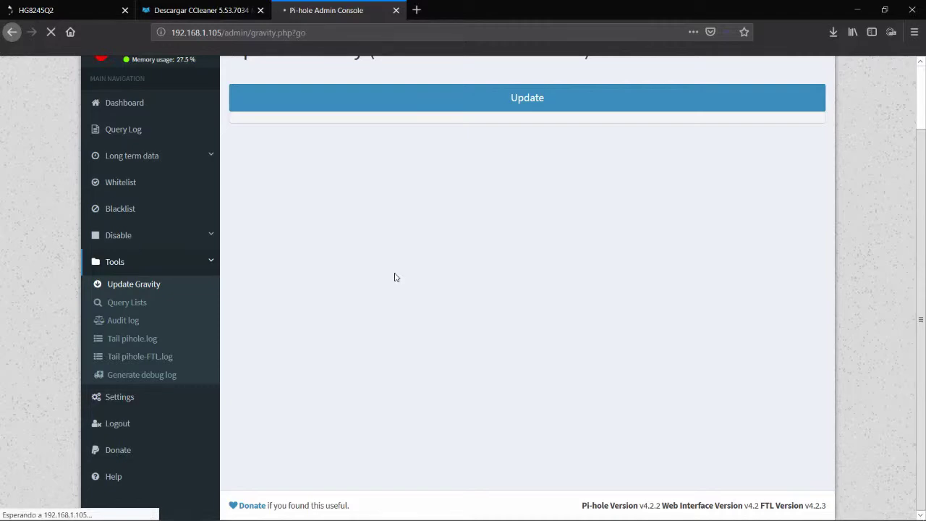
scroll(394, 277, "up", 2)
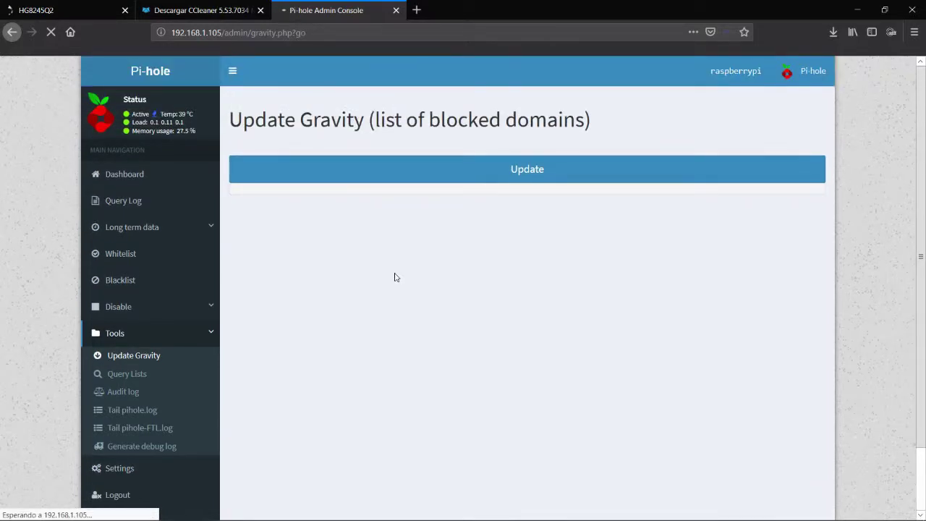
scroll(395, 277, "down", 2)
scroll(395, 277, "up", 2)
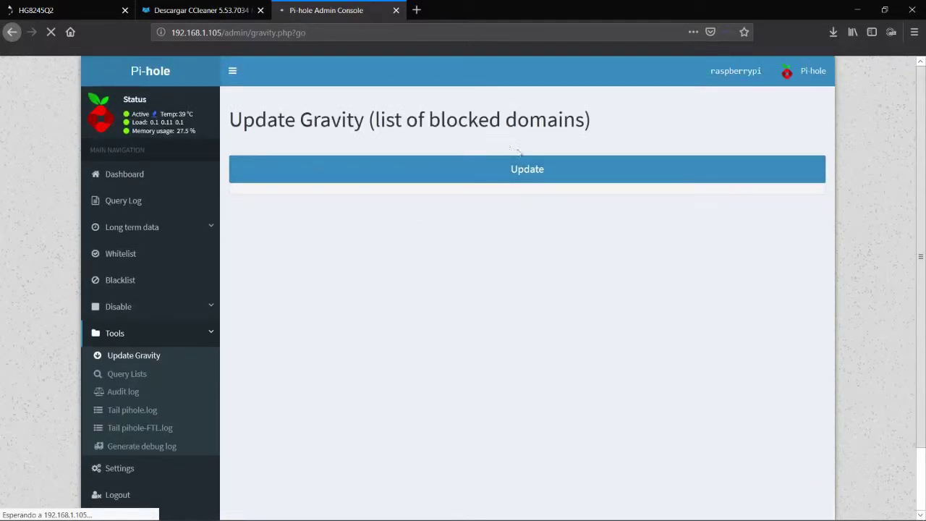
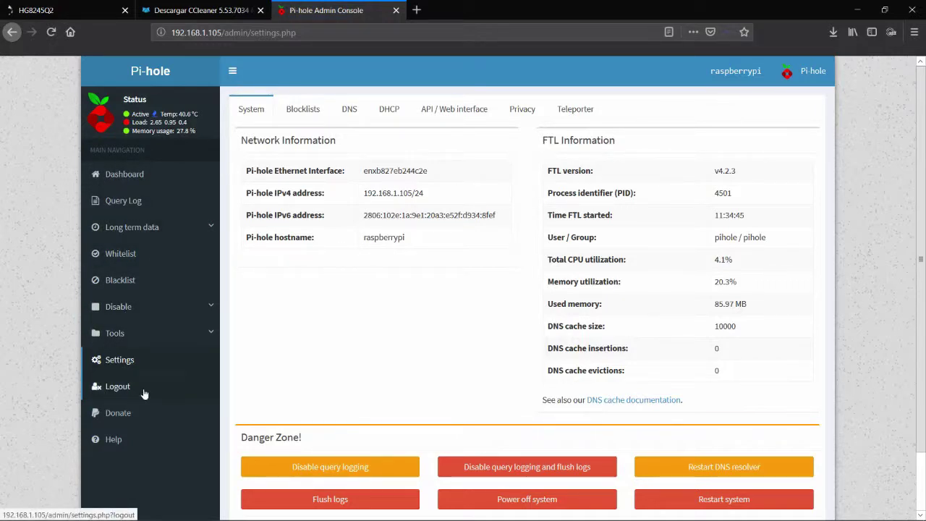
Step: Open the Blocklists settings and check that the EasyList and EasyPrivacy URLs are listed and enabled
left_click(303, 110)
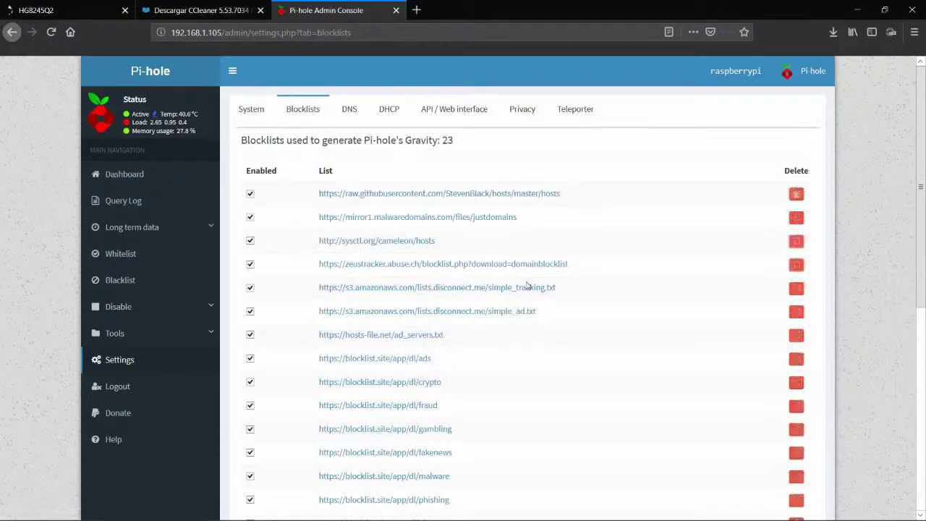
scroll(527, 285, "down", 6)
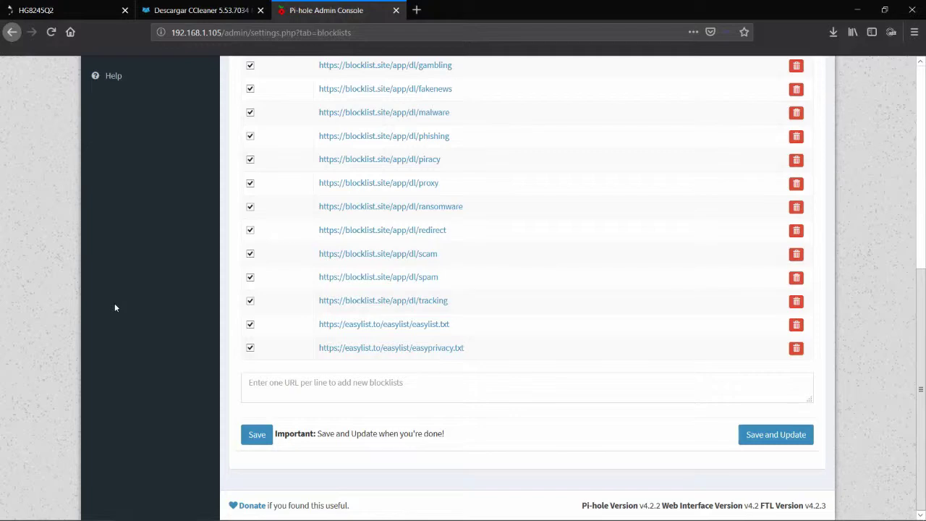
scroll(126, 185, "up", 5)
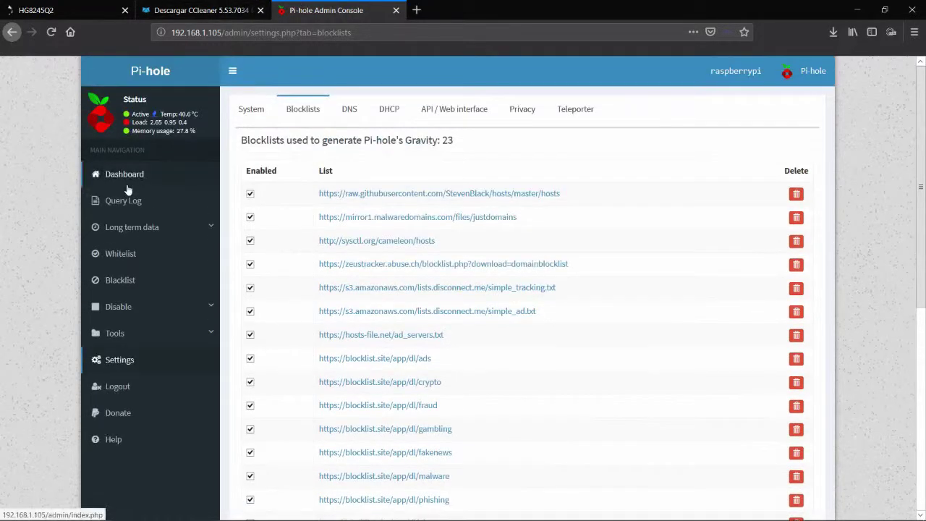
Step: Open Pi-hole's query log and review the domain, client and status of the recent queries
left_click(131, 205)
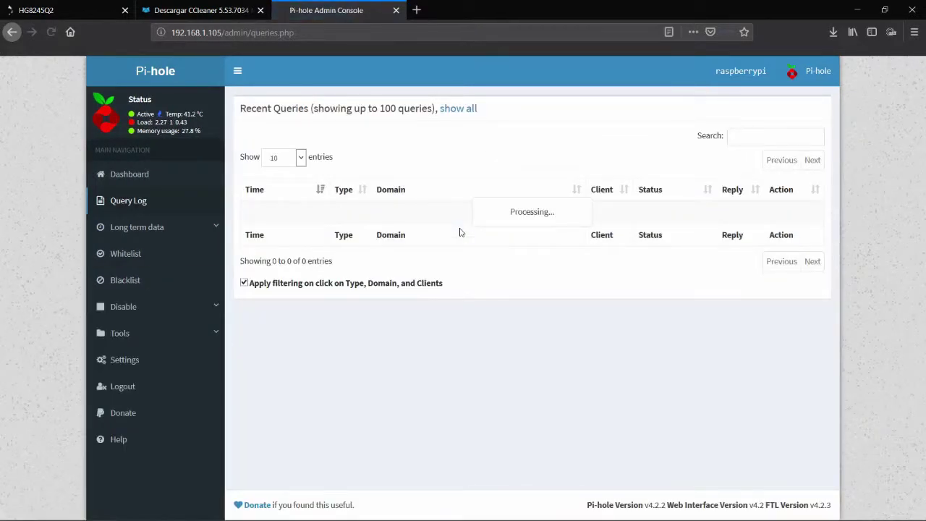
scroll(669, 332, "down", 2)
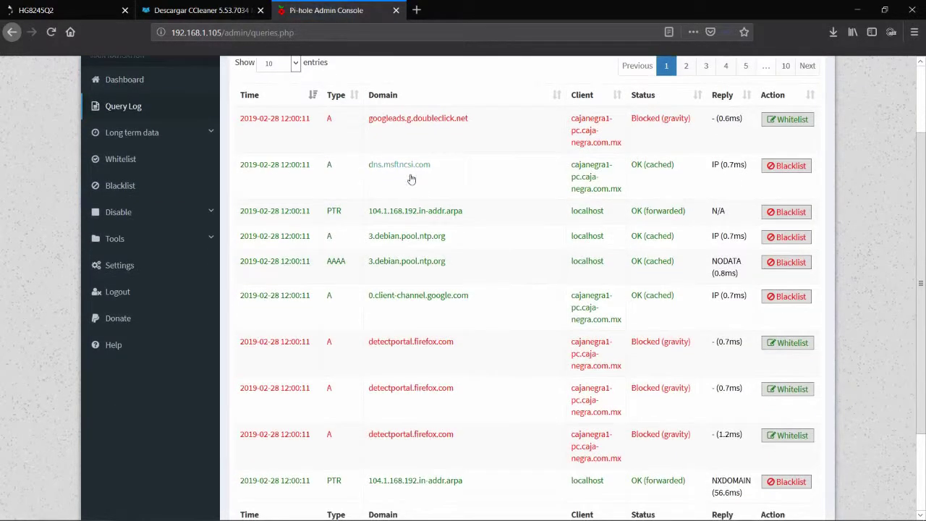
scroll(451, 368, "down", 1)
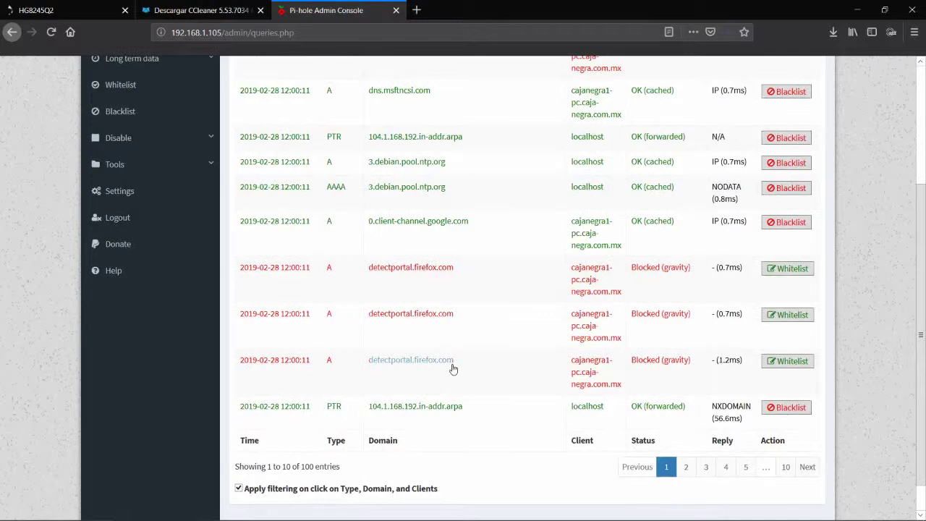
scroll(451, 367, "up", 2)
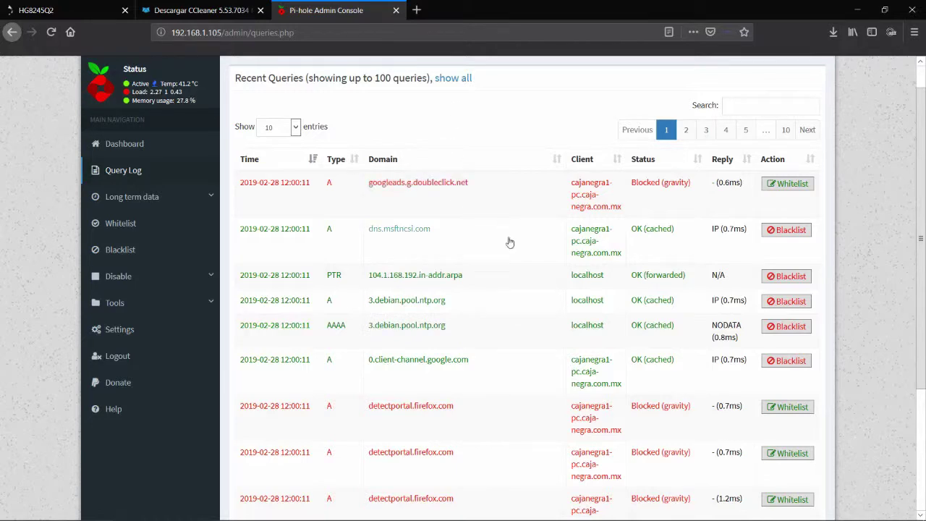
scroll(523, 268, "down", 2)
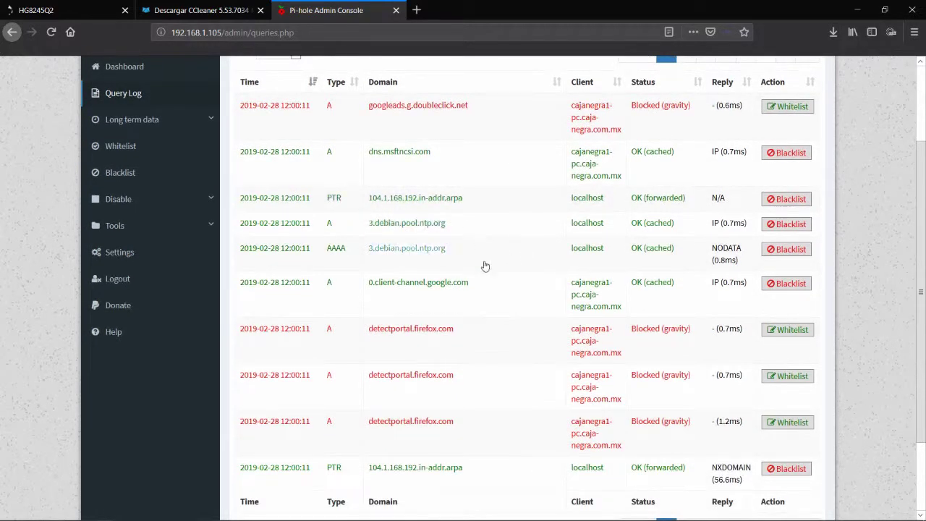
Step: Filter the query log to show only queries for dns.msftncsi.com
left_click_drag(490, 250, 483, 181)
left_click(483, 180)
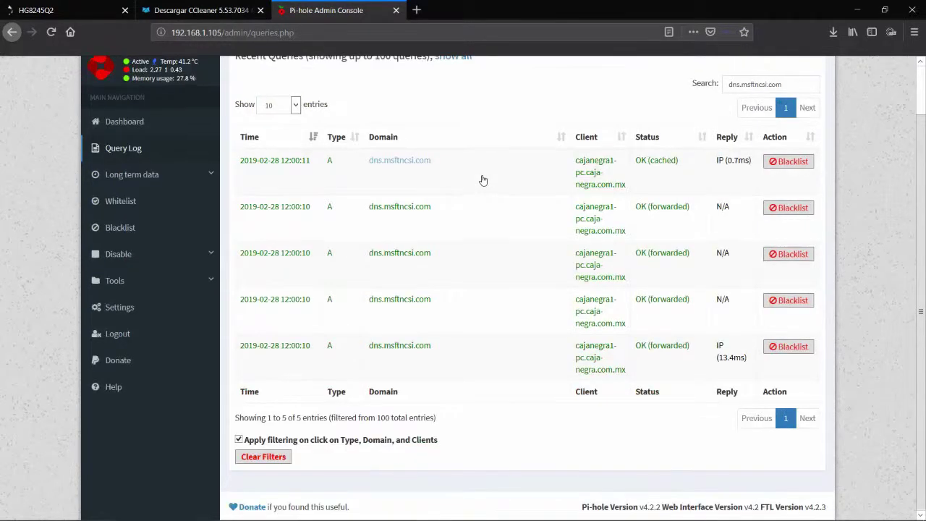
scroll(481, 181, "up", 1)
Step: Reload the unfiltered query log and browse pages 1 to 4 for each client's allowed and blocked domains
left_click(134, 201)
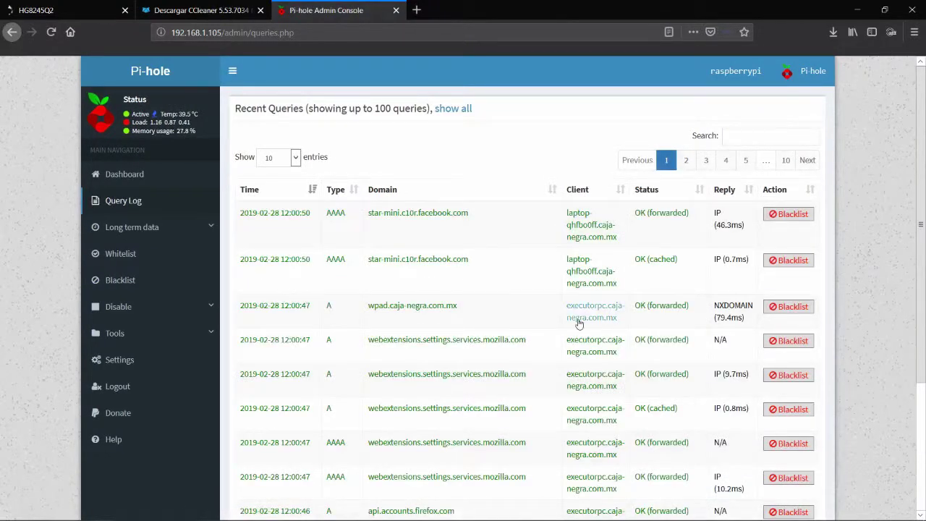
scroll(579, 321, "down", 3)
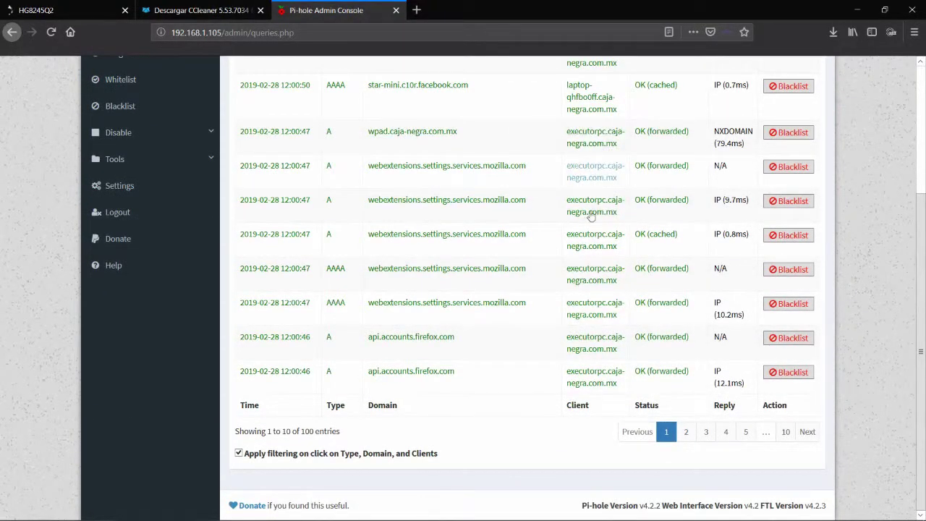
left_click(687, 436)
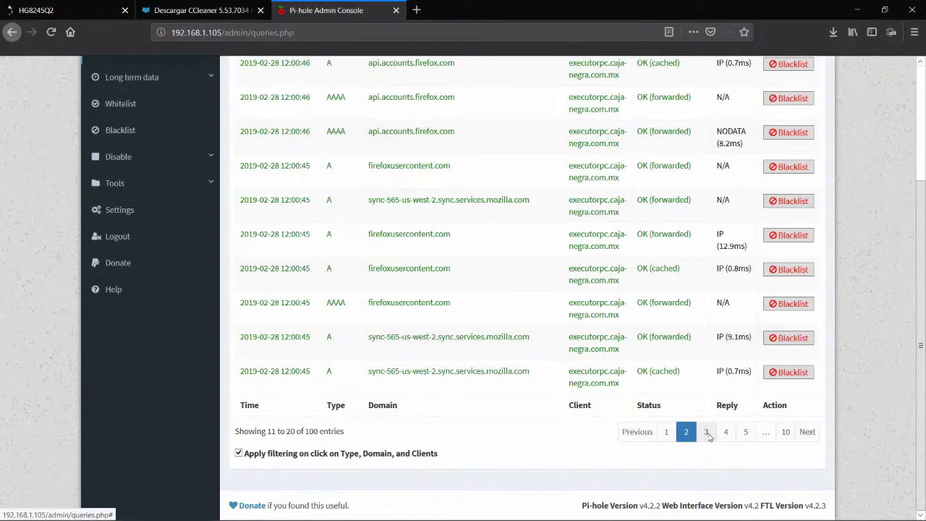
left_click(706, 432)
scroll(376, 199, "up", 3)
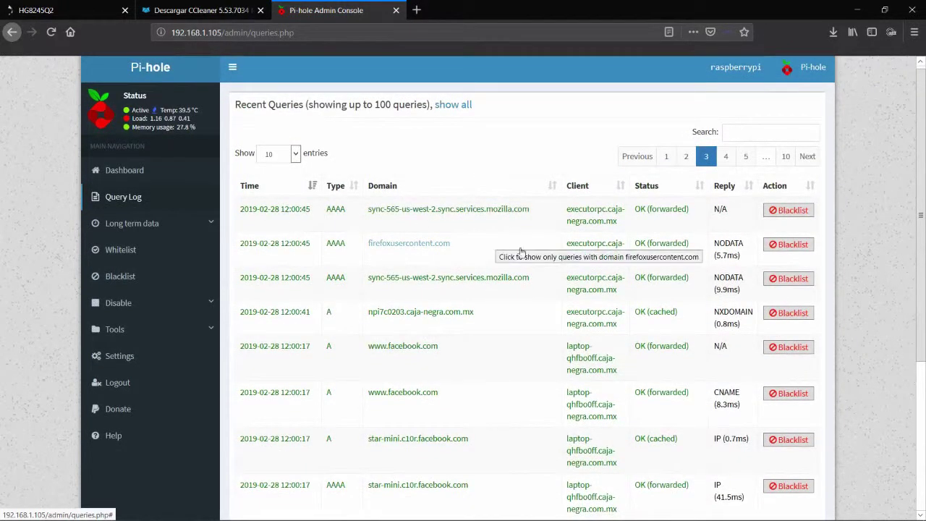
scroll(764, 405, "down", 3)
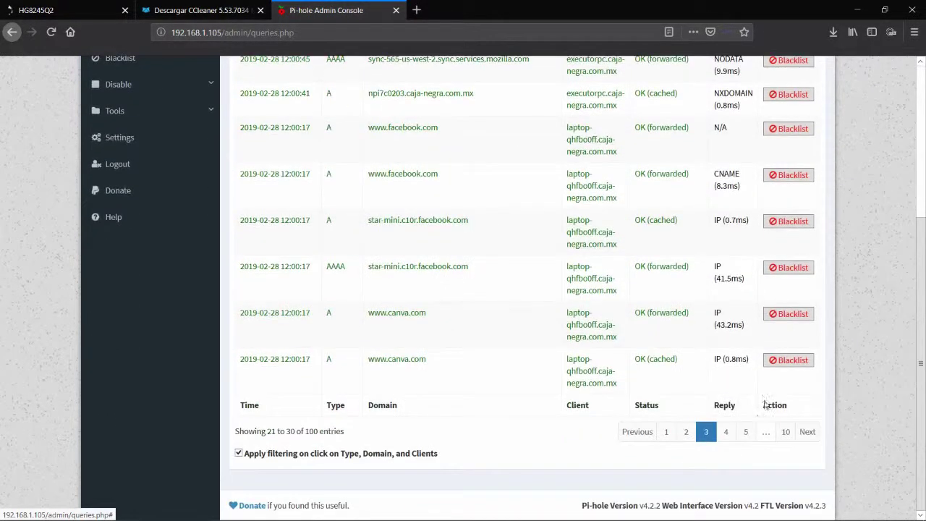
left_click(727, 433)
scroll(485, 246, "up", 2)
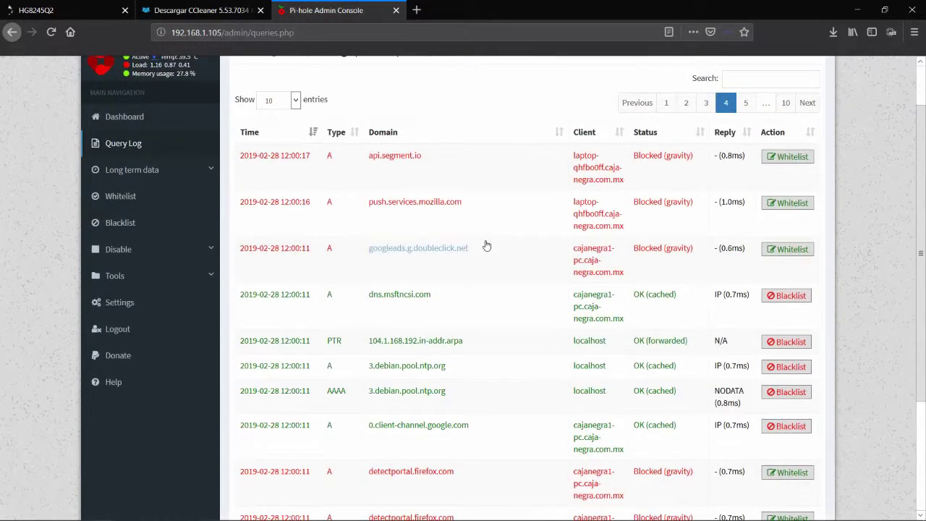
scroll(486, 246, "up", 1)
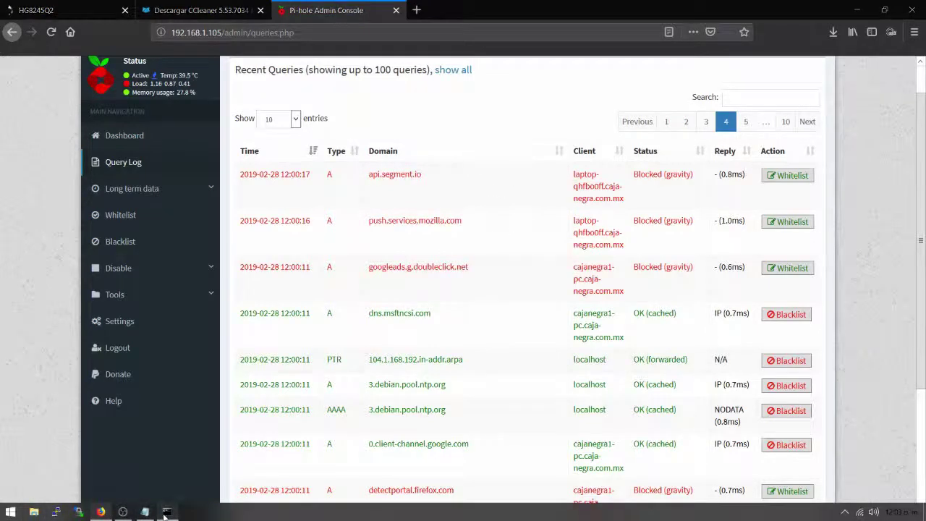
Step: Switch to PuTTY and open an SSH session to 192.168.1.105 on port 22
left_click(166, 512)
left_click(165, 512)
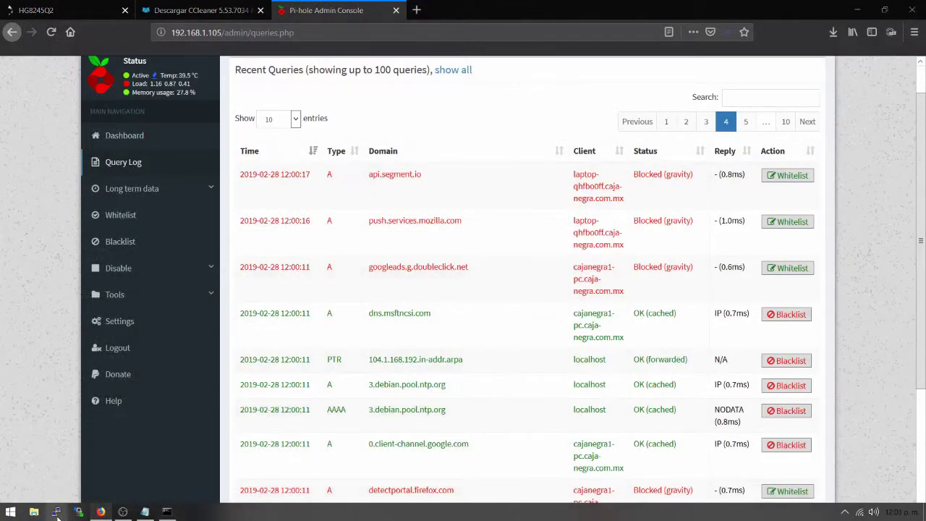
left_click(57, 512)
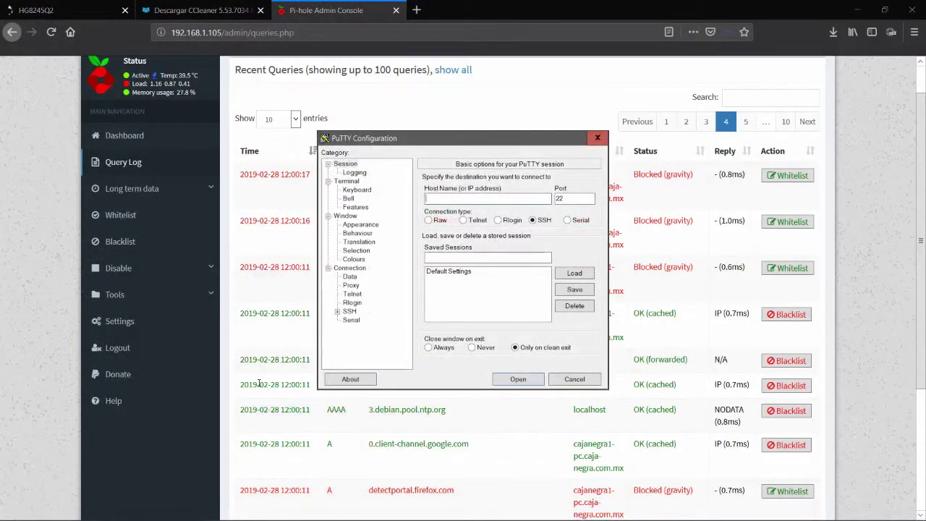
type("192.168.1.105")
key("Return")
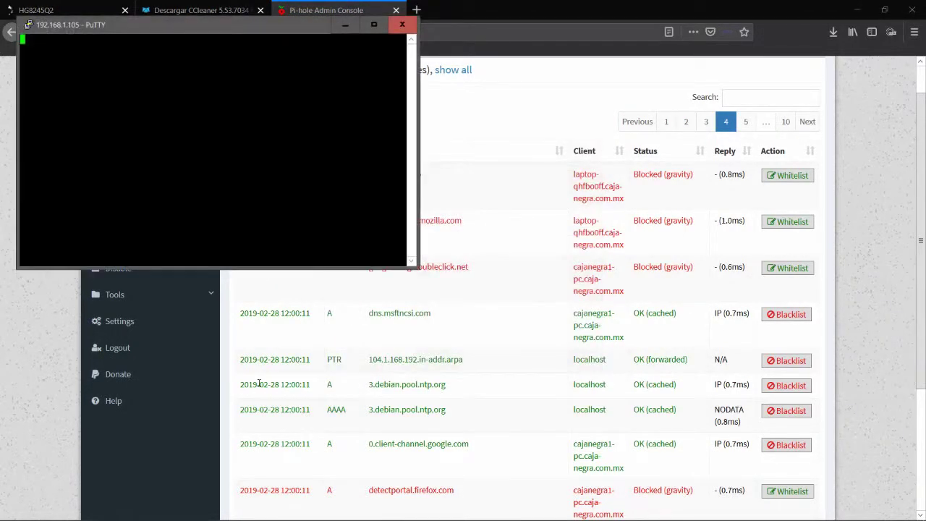
Step: Log in to the Raspberry Pi as pi with the account password
type("s: pi")
key("Return")
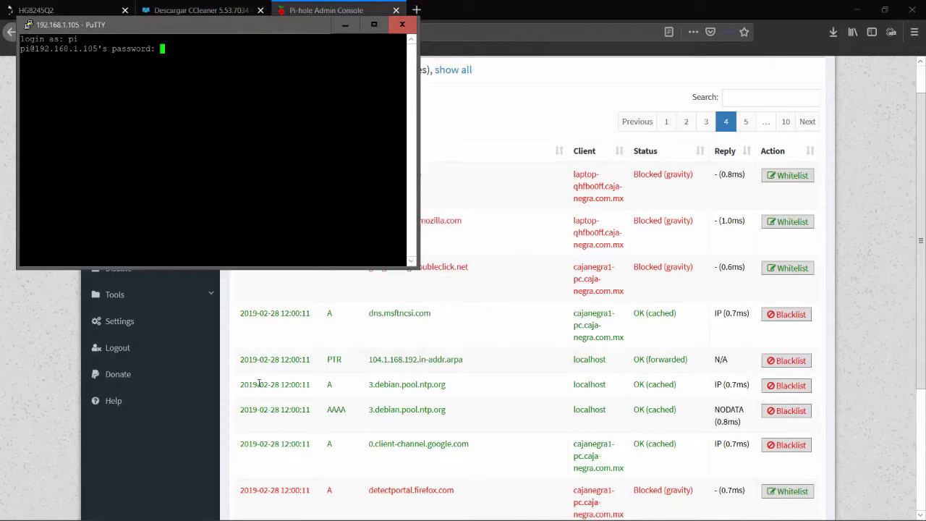
key("Return")
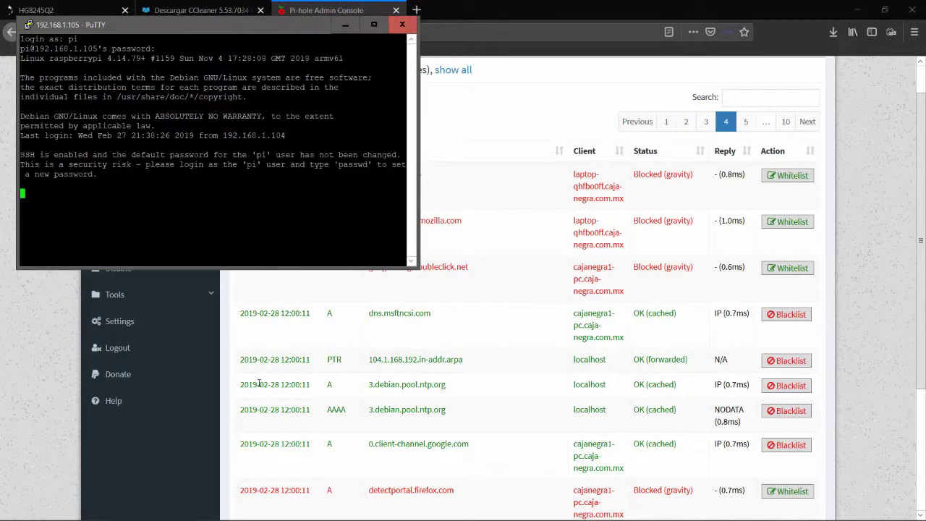
Step: Run htop on the Raspberry Pi and maximize the terminal window to examine CPU and memory usage
type("htop")
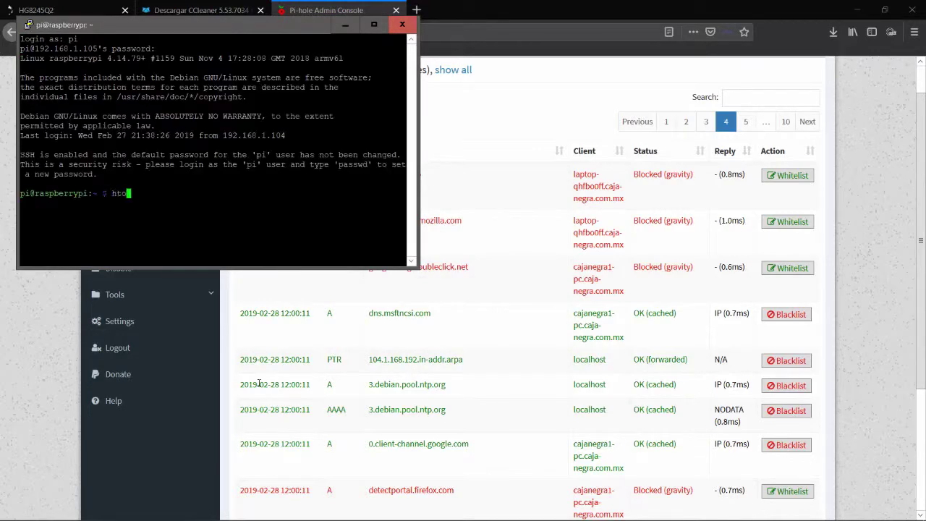
key("Return")
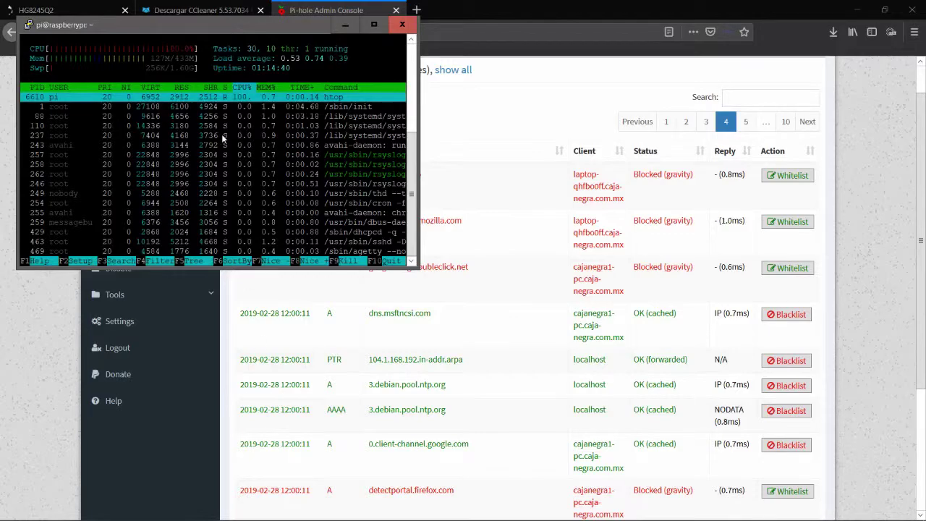
left_click(374, 25)
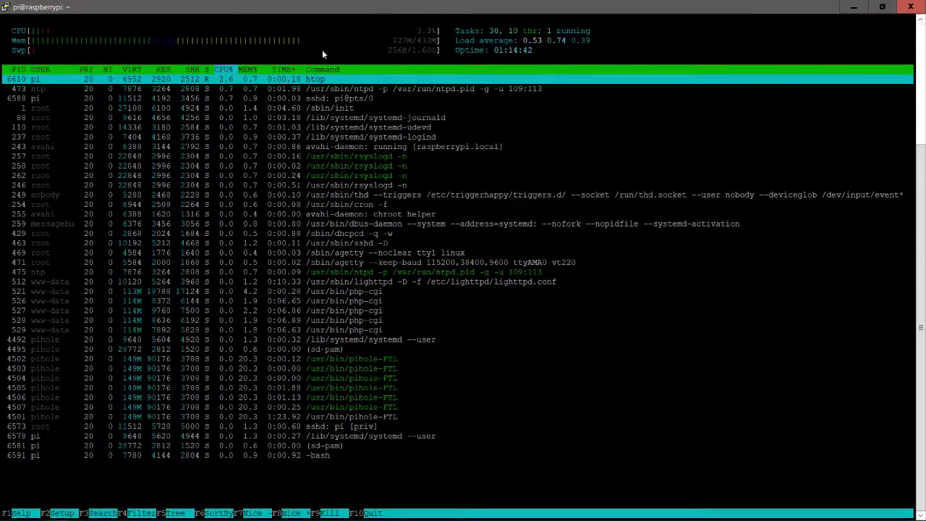